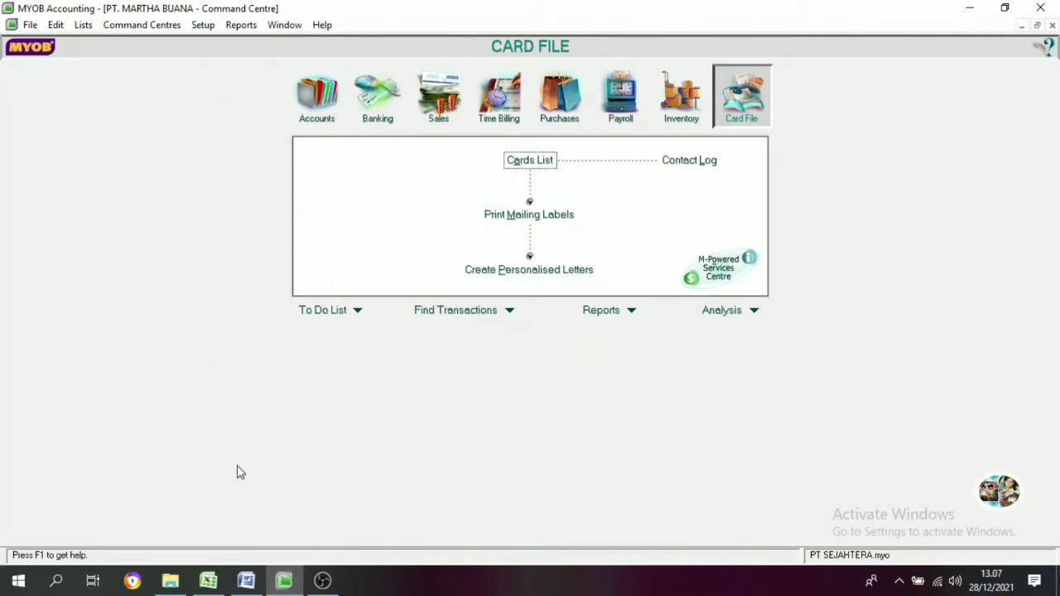
- Switch to the Word document and examine the debit note's title, number, date, supplier, returned items and amounts
{"action": "left_click", "coordinate": [247, 581]}
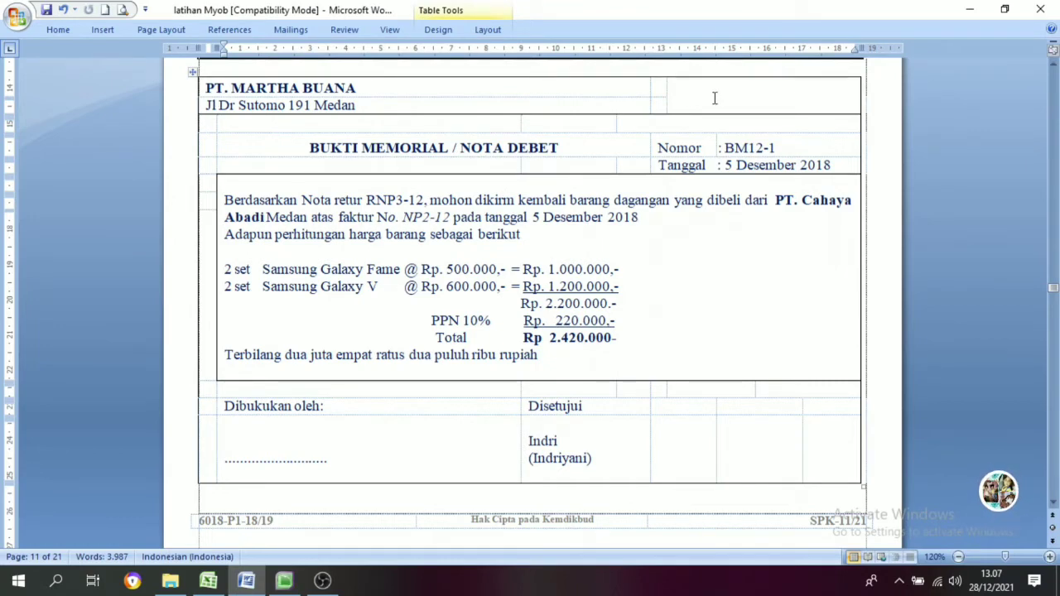
{"action": "left_click_drag", "start_coordinate": [310, 150], "coordinate": [414, 147]}
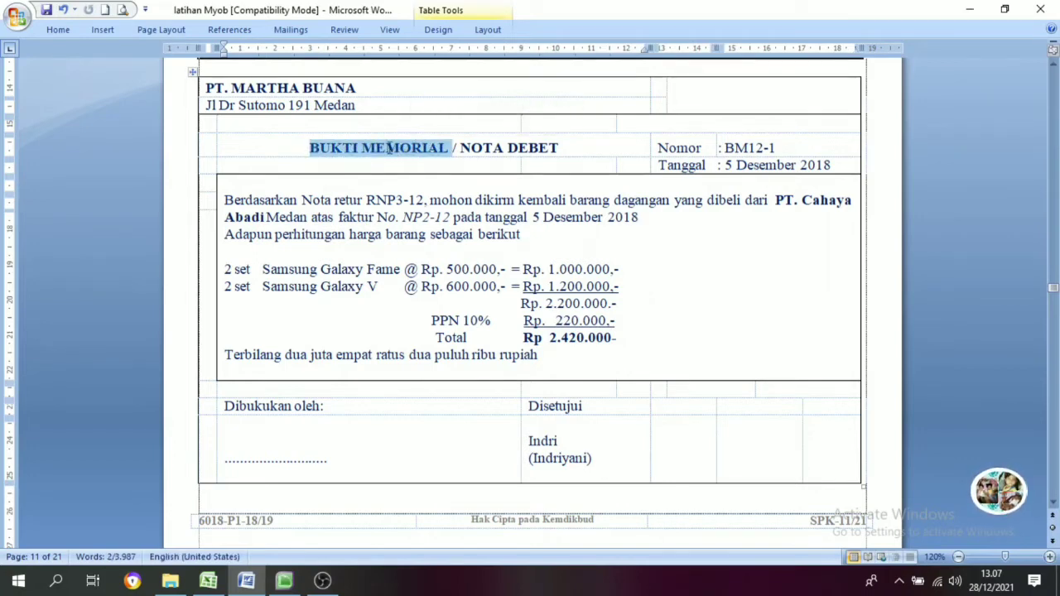
{"action": "left_click", "coordinate": [389, 147]}
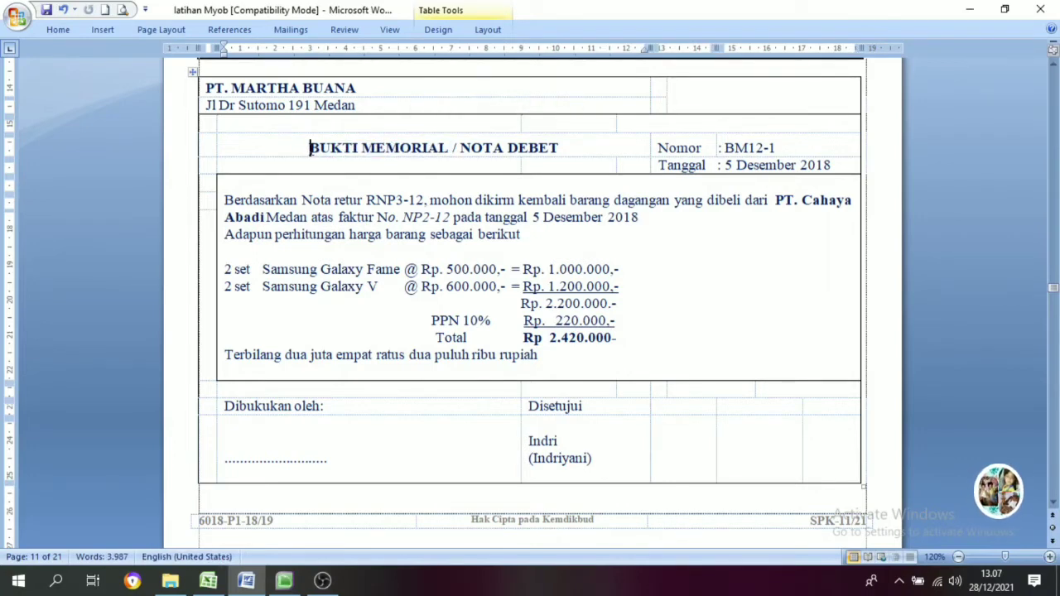
{"action": "left_click_drag", "start_coordinate": [310, 148], "coordinate": [460, 147]}
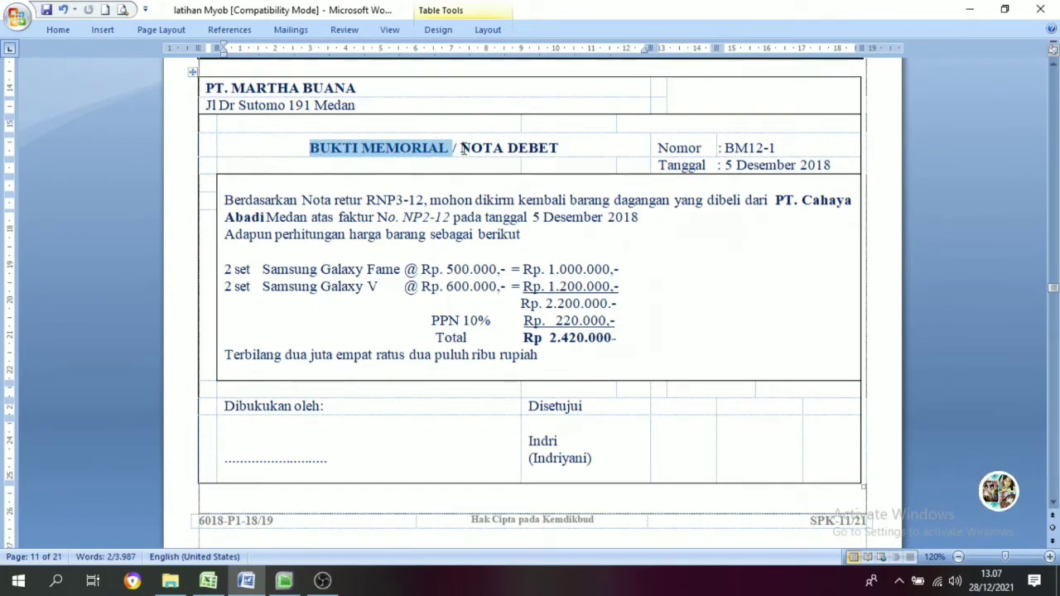
{"action": "left_click_drag", "start_coordinate": [462, 149], "coordinate": [559, 149]}
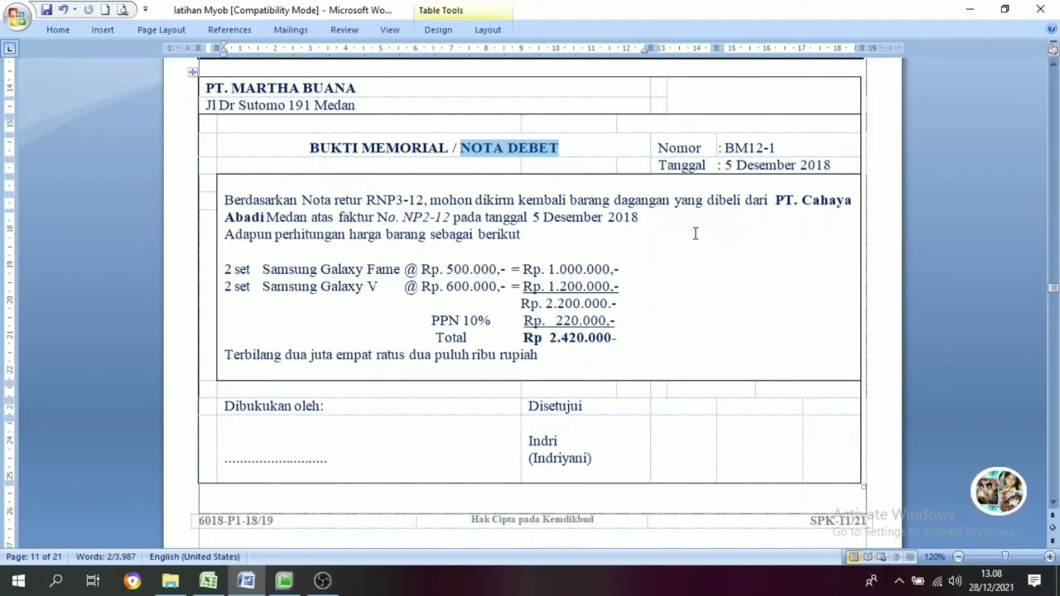
{"action": "left_click", "coordinate": [579, 148]}
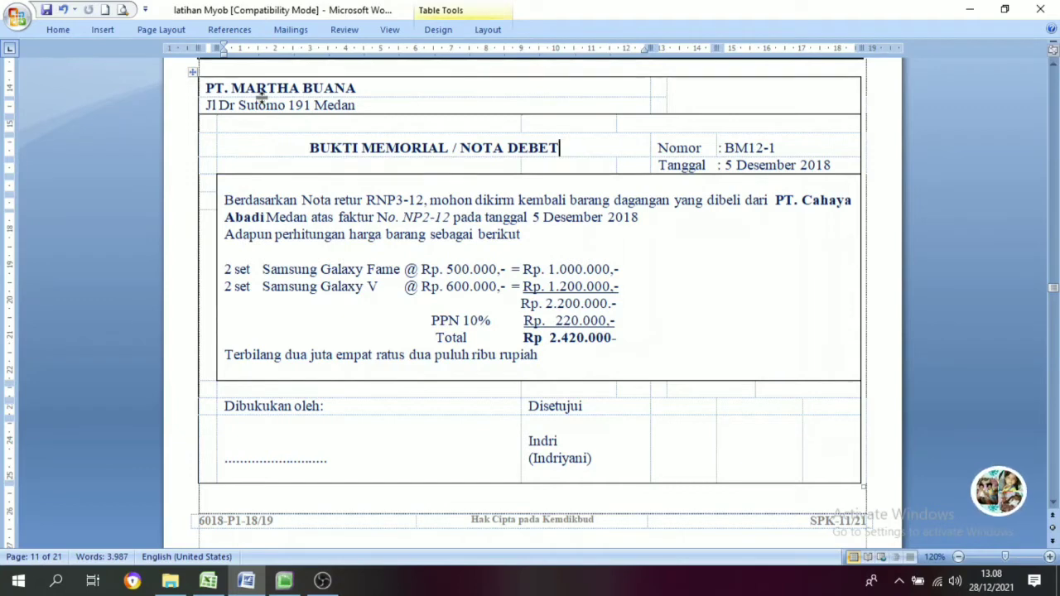
{"action": "left_click_drag", "start_coordinate": [249, 90], "coordinate": [572, 346]}
{"action": "double_click", "coordinate": [655, 305]}
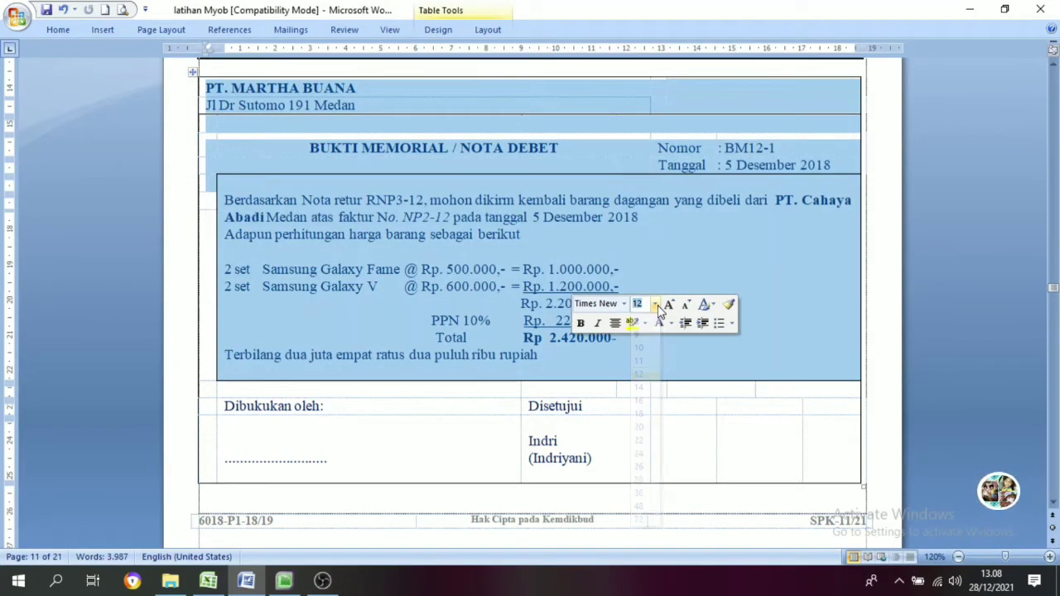
{"action": "left_click", "coordinate": [685, 253]}
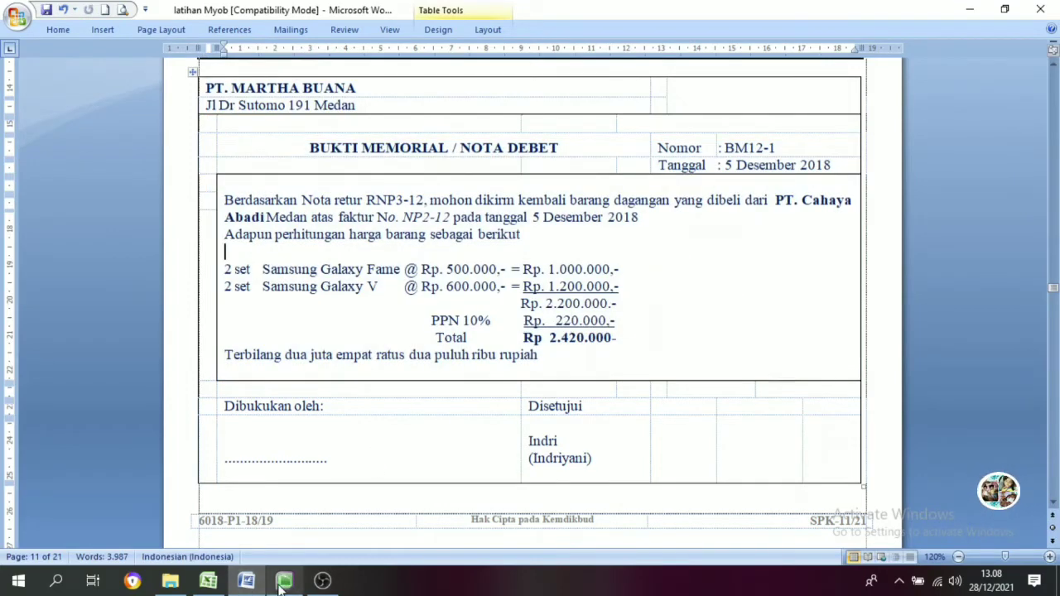
- Switch to MYOB Accounting and open a new purchase entry from the Purchases command centre
{"action": "left_click", "coordinate": [284, 581]}
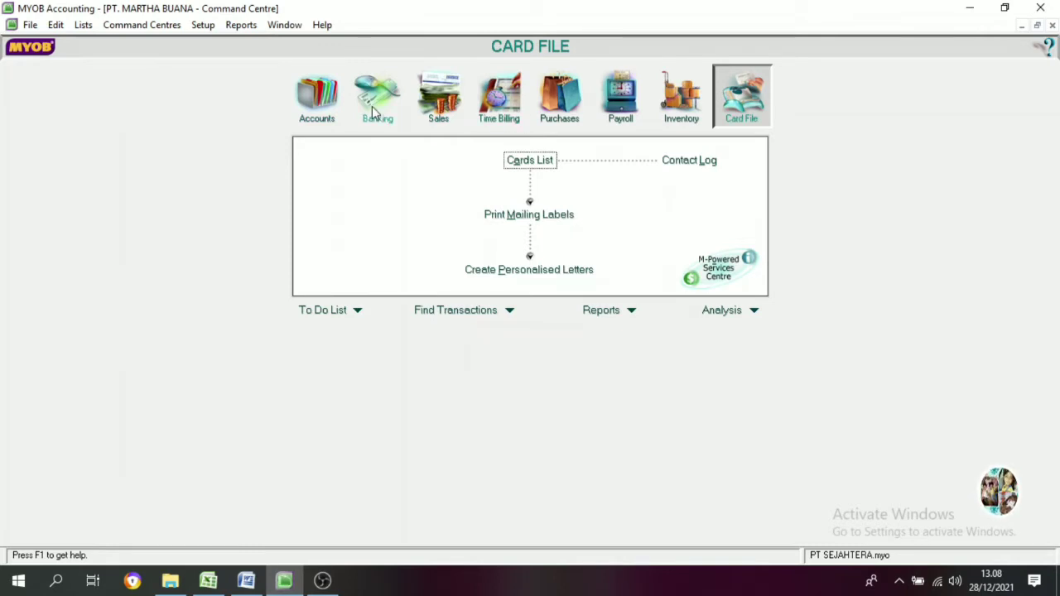
{"action": "left_click", "coordinate": [560, 110]}
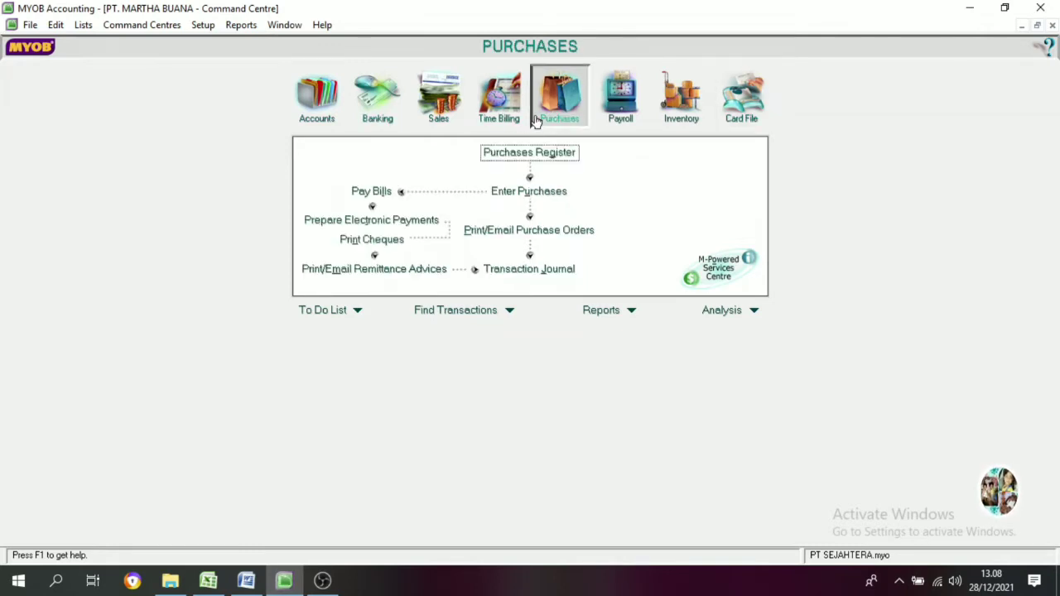
{"action": "left_click", "coordinate": [527, 191]}
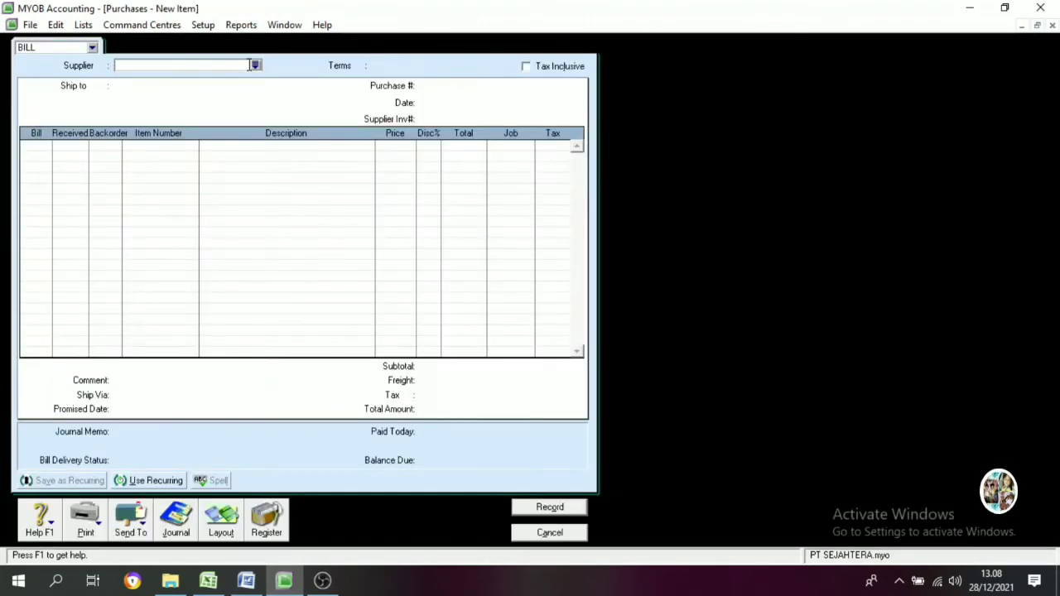
- Check the supplier in the Word debit note and choose PT. CAHAYA ABADI as the bill's supplier
{"action": "left_click", "coordinate": [247, 585]}
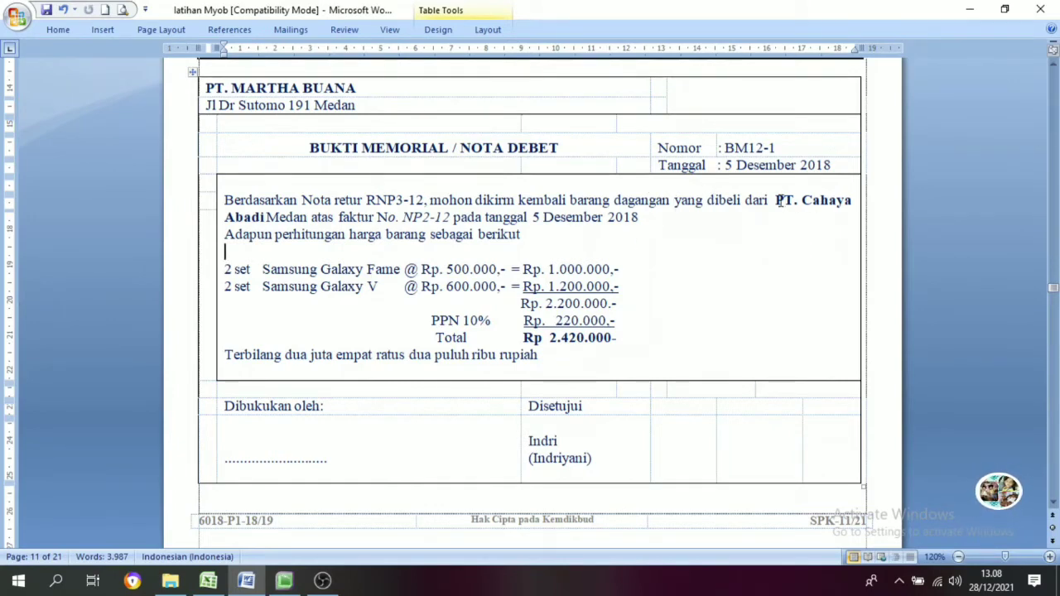
{"action": "left_click_drag", "start_coordinate": [777, 200], "coordinate": [828, 198]}
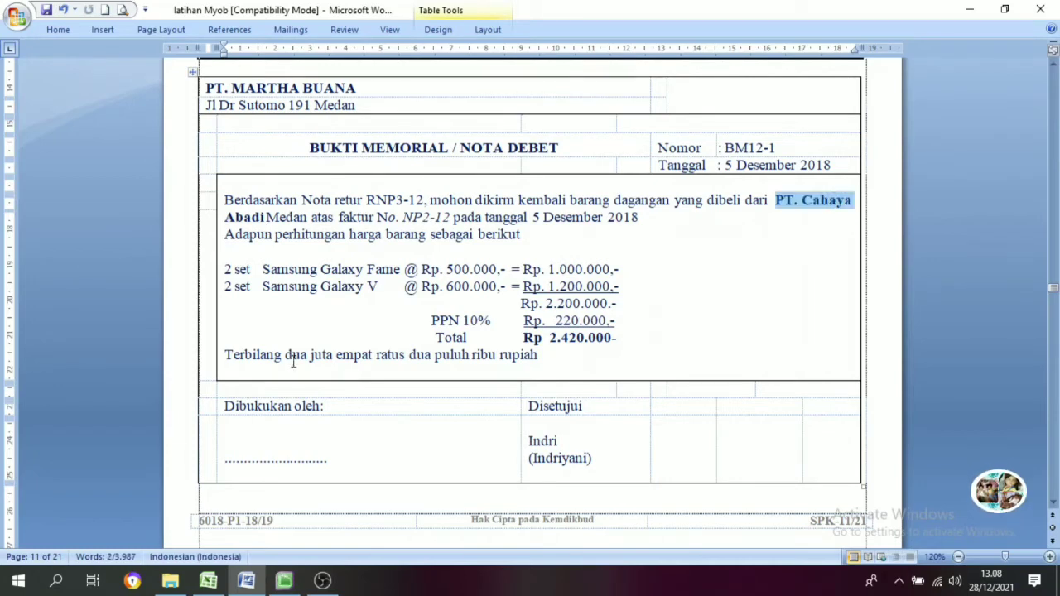
{"action": "left_click", "coordinate": [284, 580]}
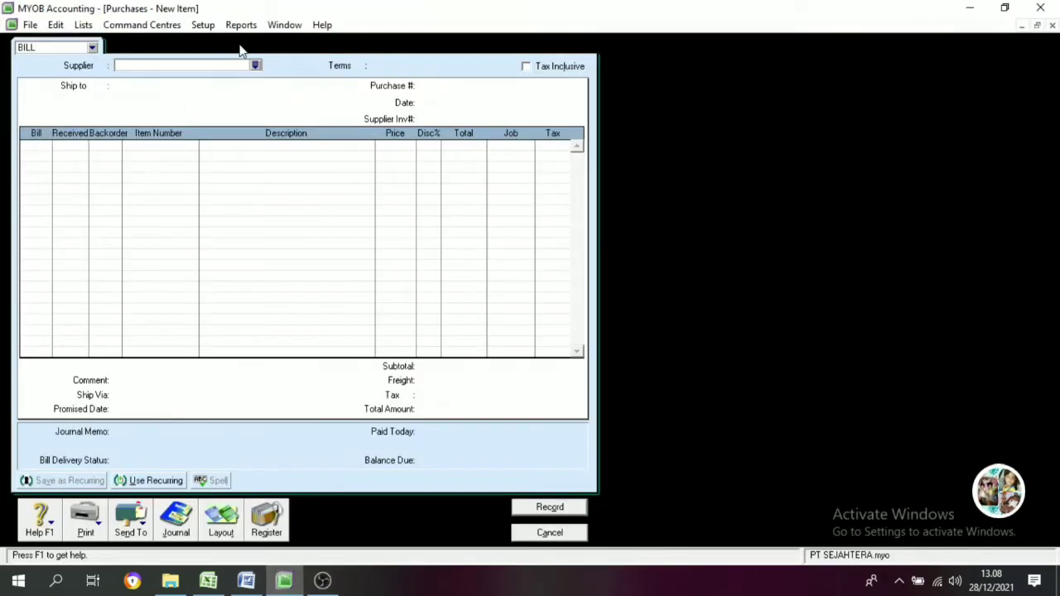
{"action": "left_click", "coordinate": [258, 67]}
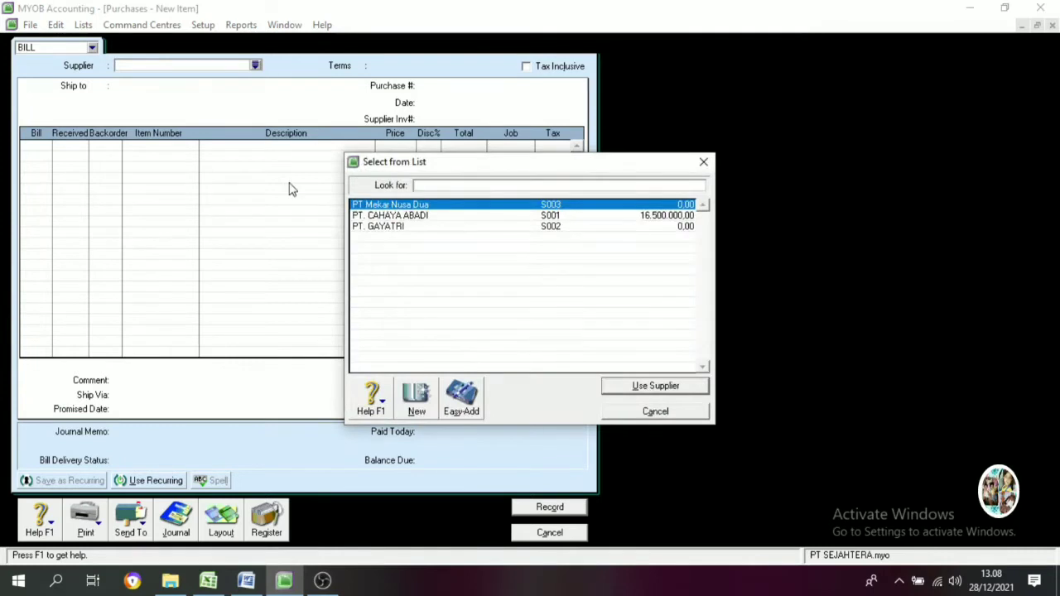
{"action": "left_click", "coordinate": [408, 216]}
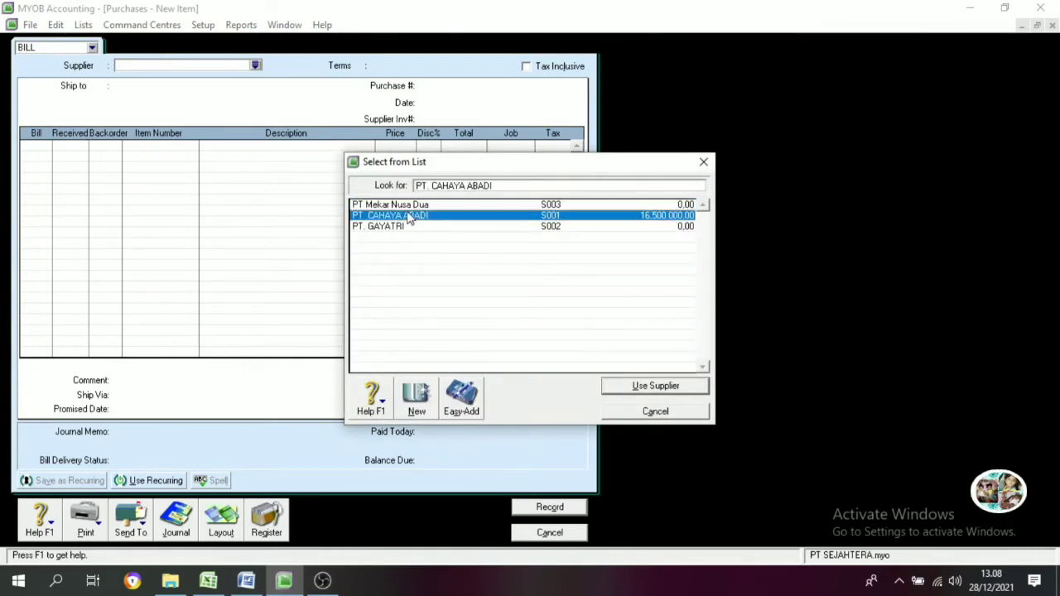
{"action": "left_click", "coordinate": [655, 386]}
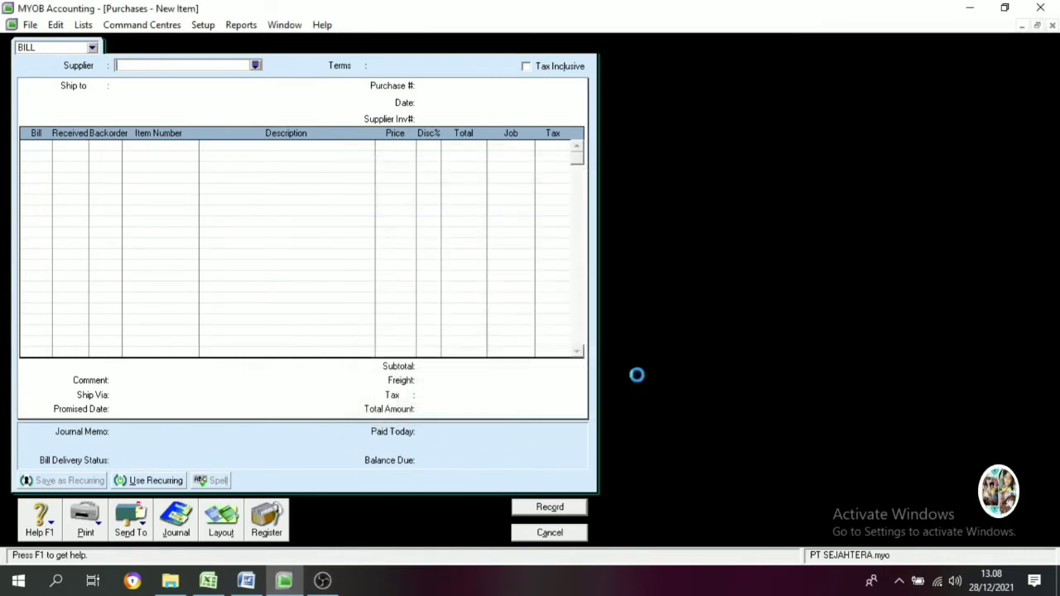
- Set the bill's credit terms so that payment is due C.O.D
{"action": "left_click", "coordinate": [359, 64]}
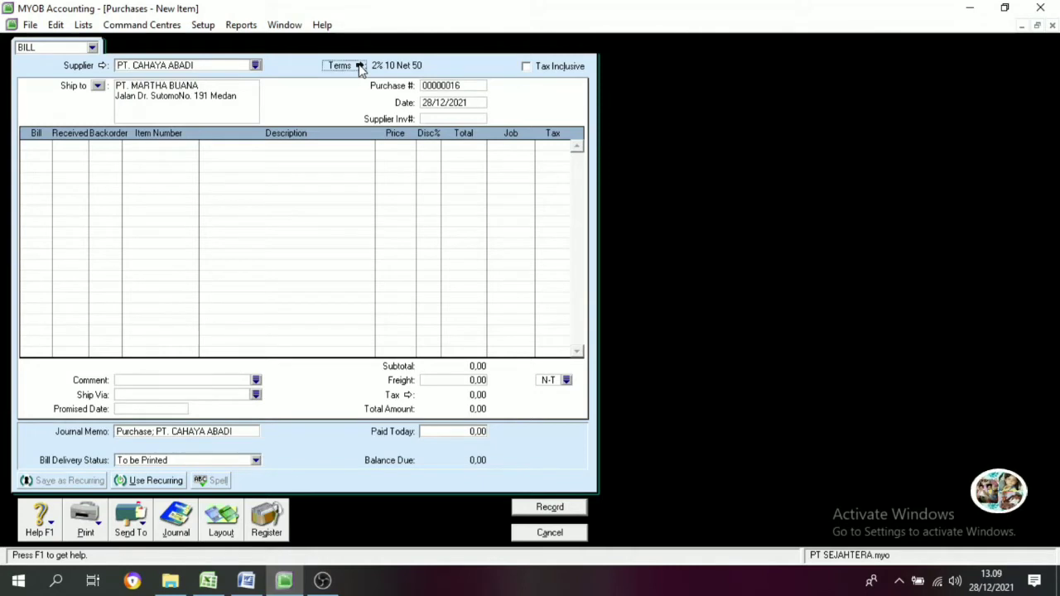
{"action": "left_click", "coordinate": [629, 195]}
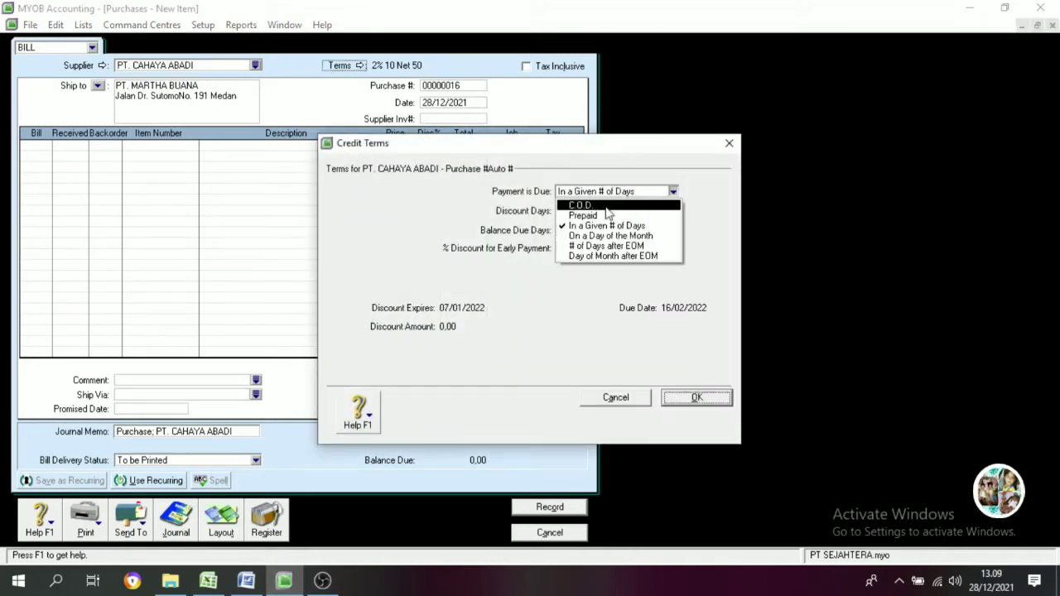
{"action": "left_click", "coordinate": [596, 207]}
{"action": "left_click", "coordinate": [696, 396]}
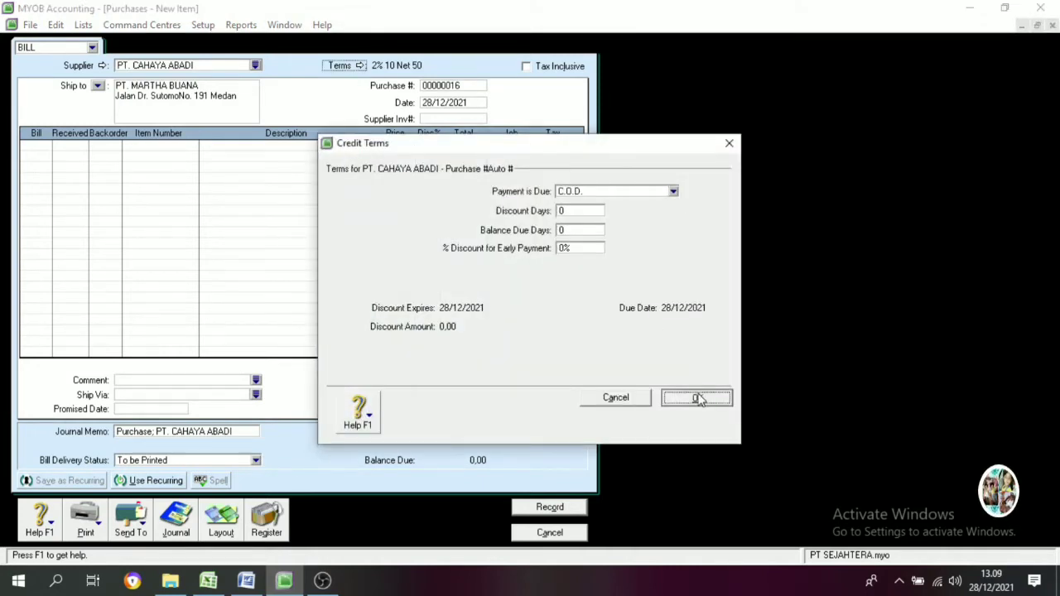
{"action": "left_click", "coordinate": [537, 73]}
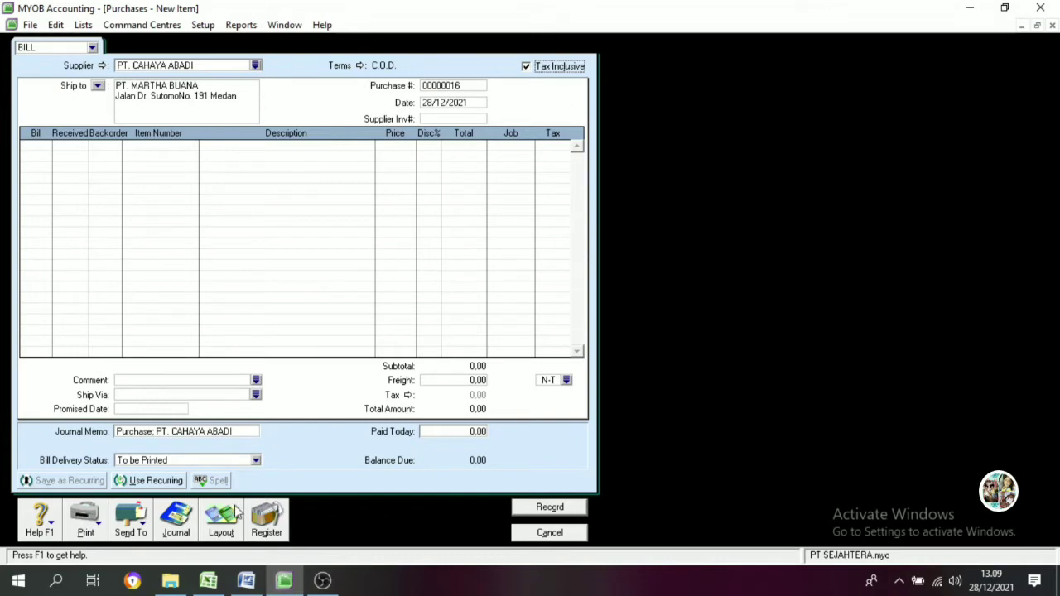
{"action": "left_click", "coordinate": [246, 582]}
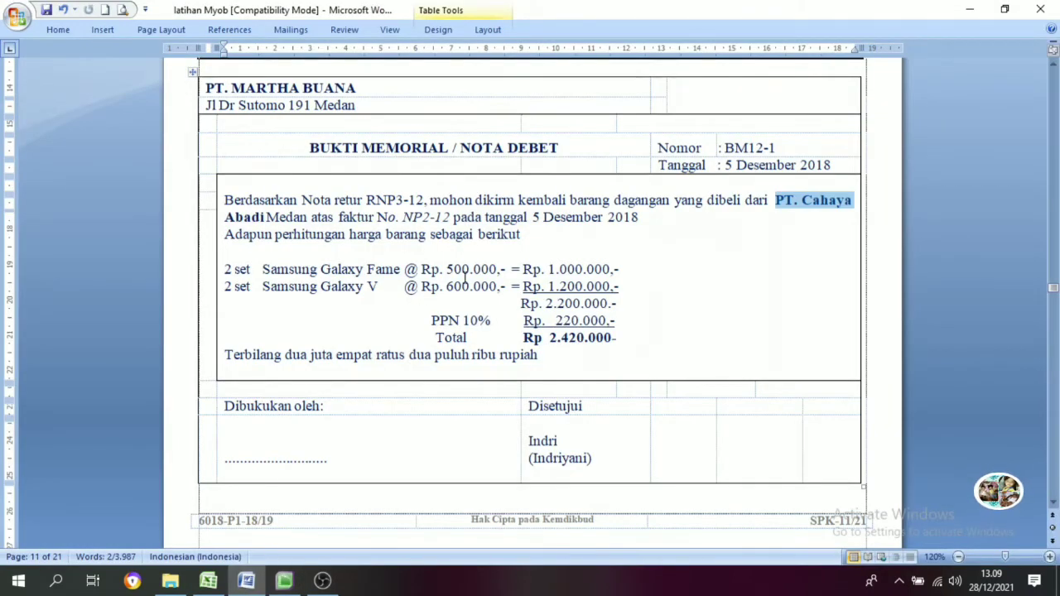
{"action": "left_click_drag", "start_coordinate": [498, 269], "coordinate": [453, 268]}
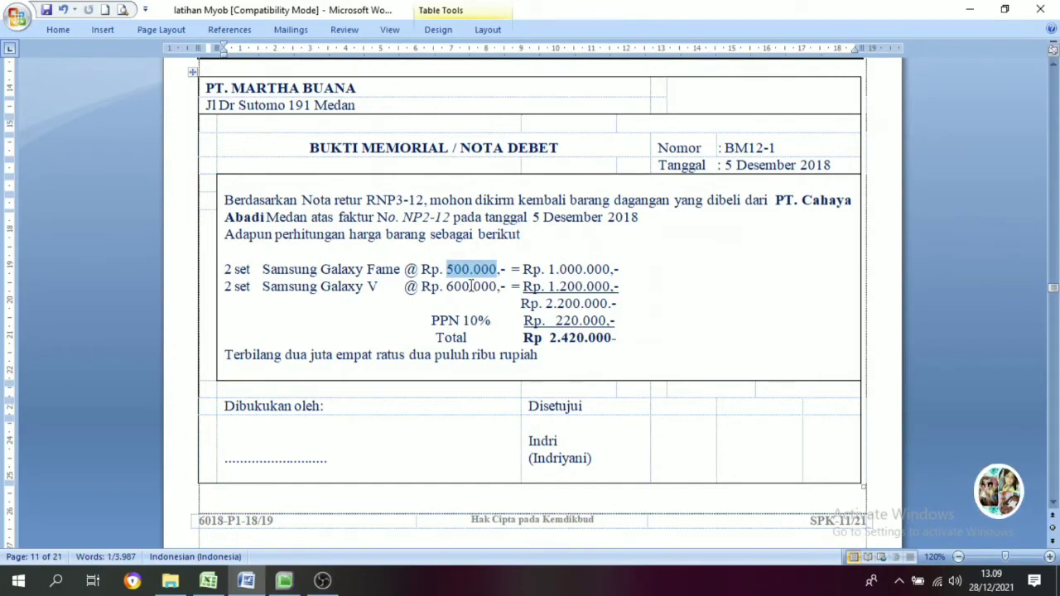
{"action": "left_click", "coordinate": [286, 582]}
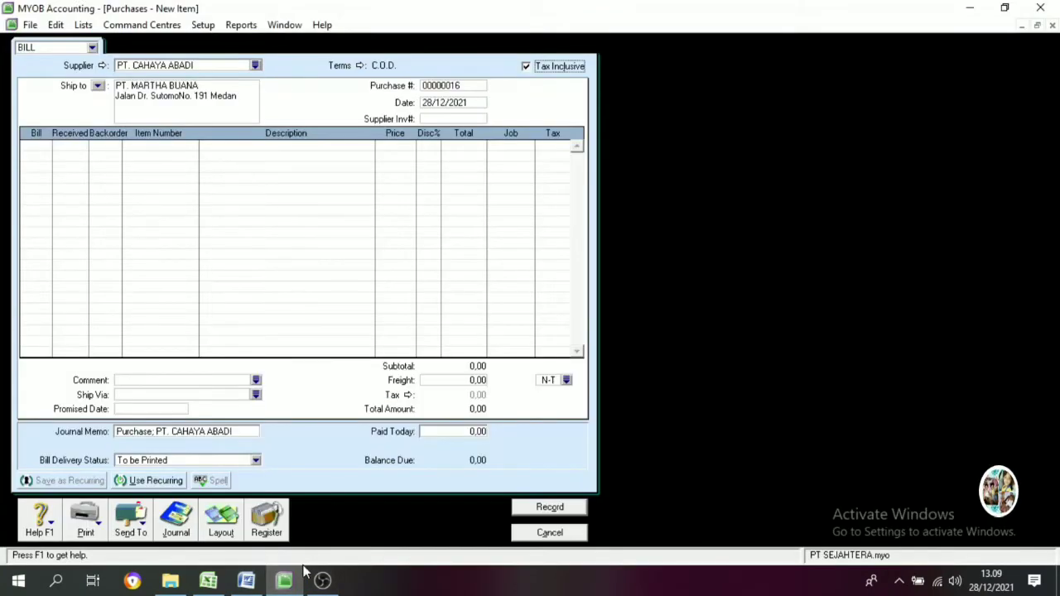
{"action": "left_click", "coordinate": [540, 68]}
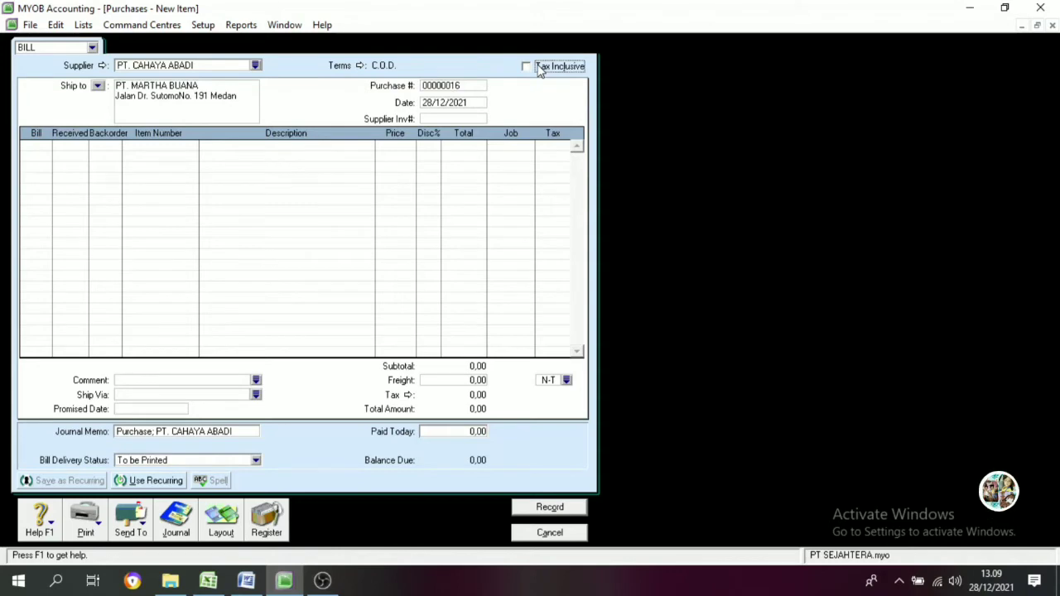
- Copy the debit note number BM12-1 from the Word document into the bill's purchase number
{"action": "left_click", "coordinate": [466, 83]}
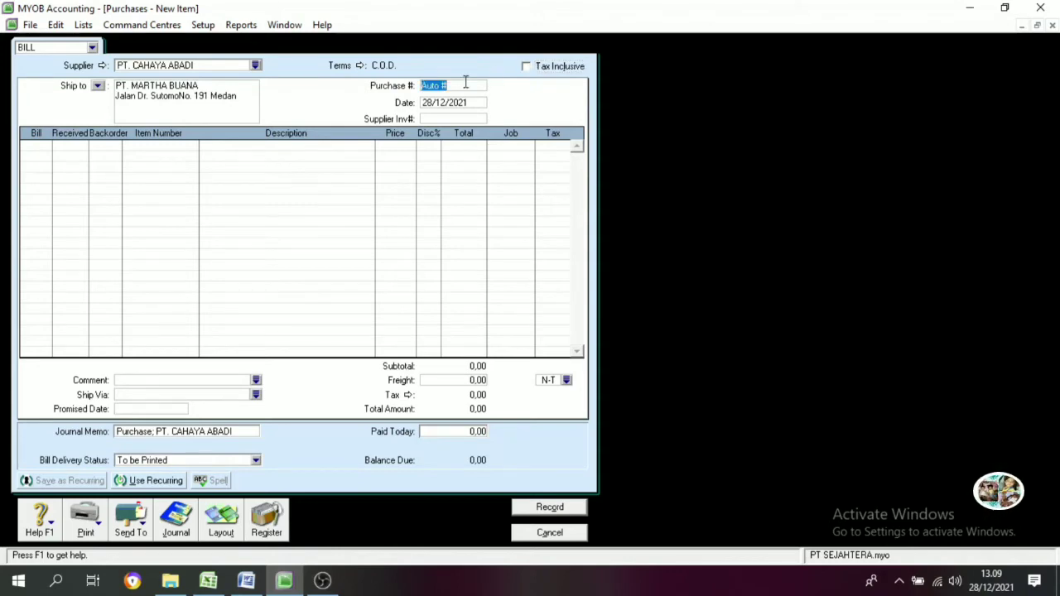
{"action": "left_click", "coordinate": [246, 583]}
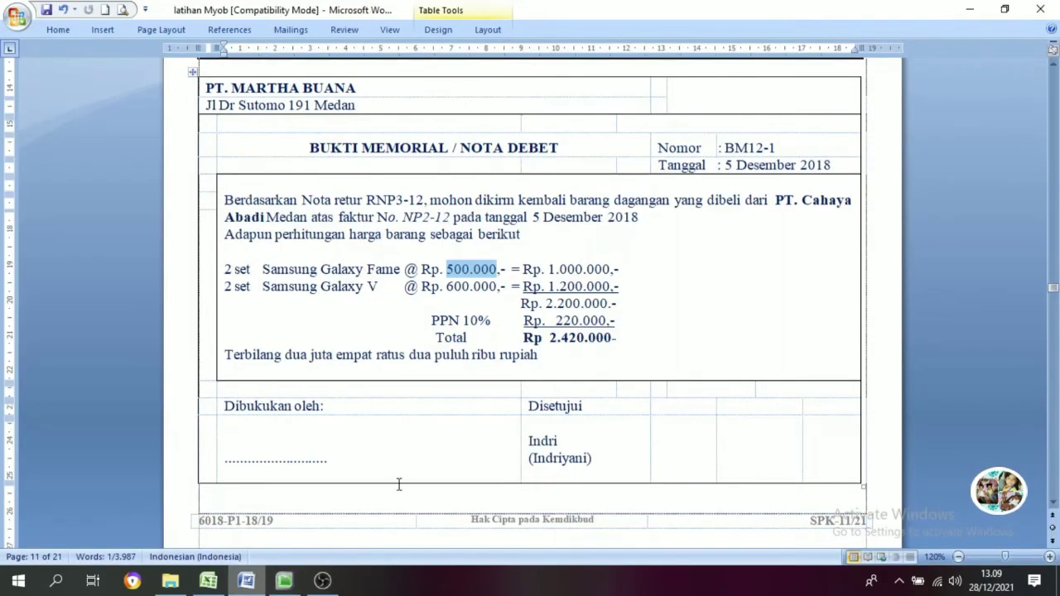
{"action": "left_click", "coordinate": [770, 149]}
{"action": "left_click_drag", "start_coordinate": [778, 150], "coordinate": [726, 147]}
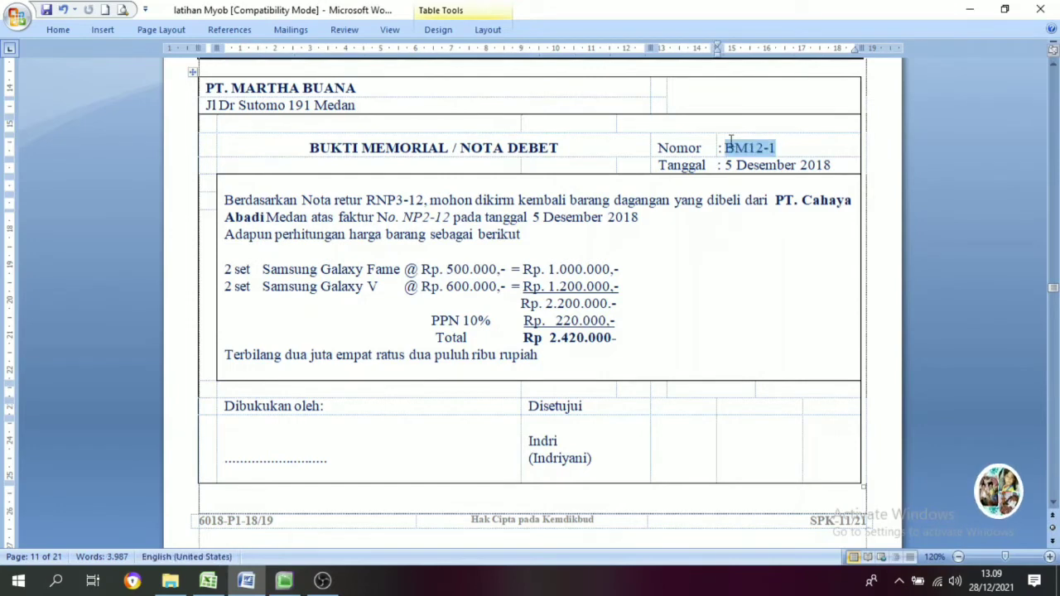
{"action": "right_click", "coordinate": [733, 150]}
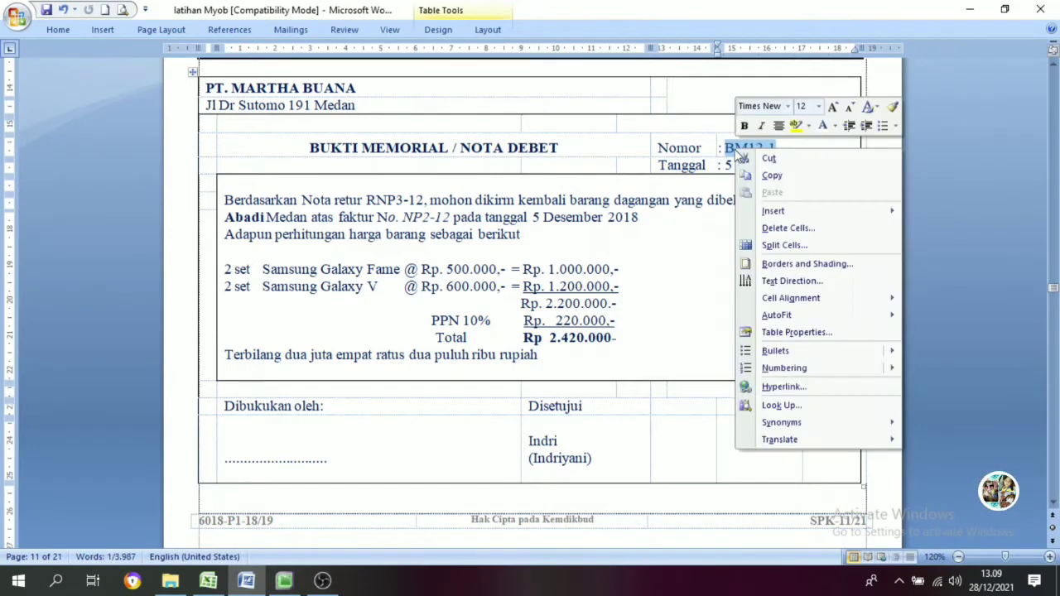
{"action": "left_click", "coordinate": [772, 175]}
{"action": "left_click", "coordinate": [284, 583]}
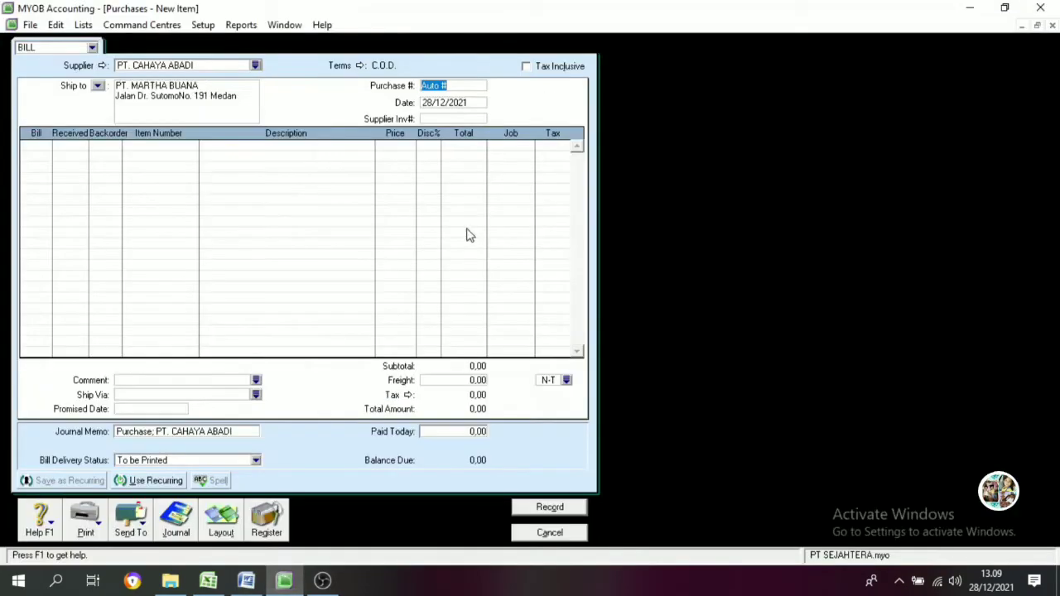
{"action": "right_click", "coordinate": [433, 87]}
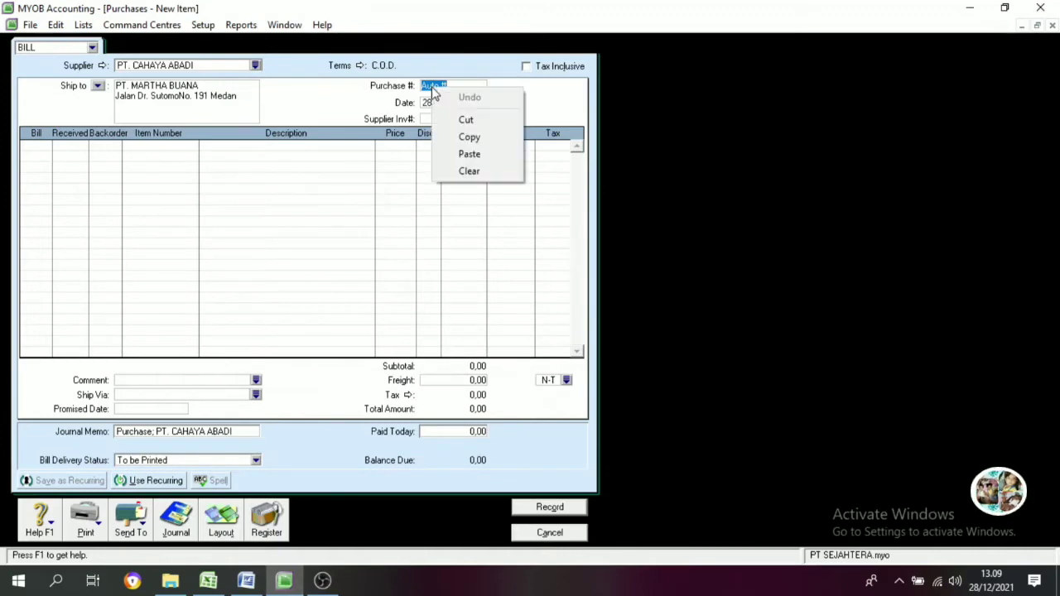
{"action": "left_click", "coordinate": [473, 155]}
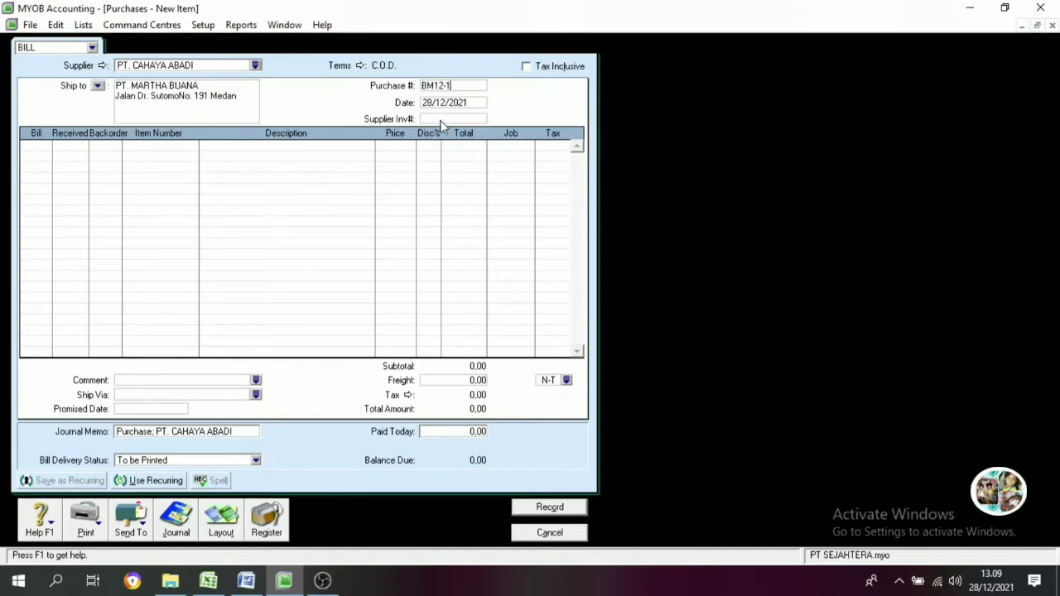
- Check the date in the Word debit note and set the bill's date to 5/12/2018
{"action": "left_click", "coordinate": [246, 583]}
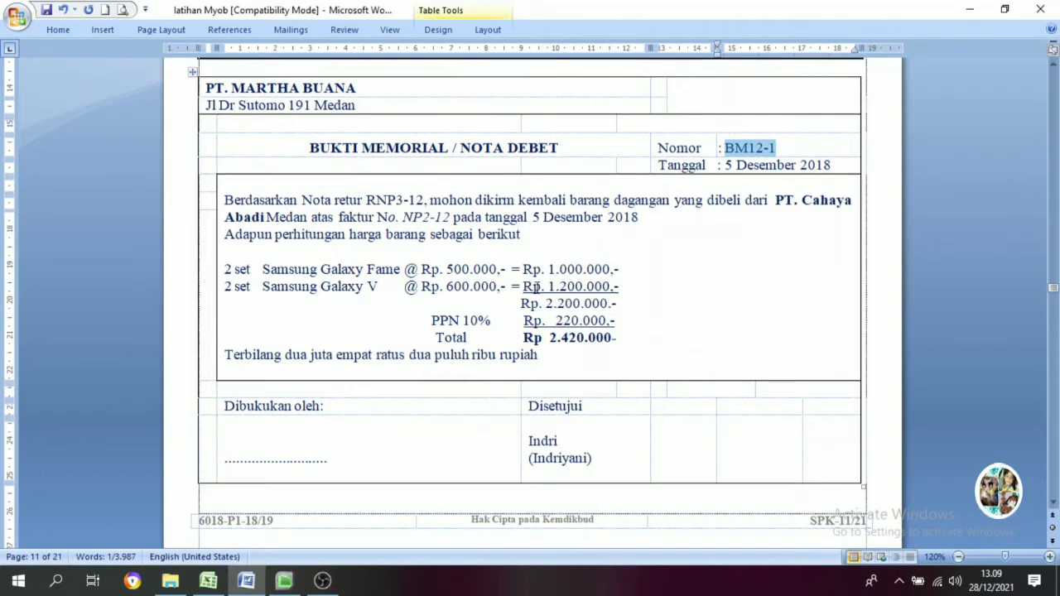
{"action": "left_click", "coordinate": [284, 582]}
{"action": "left_click", "coordinate": [432, 102]}
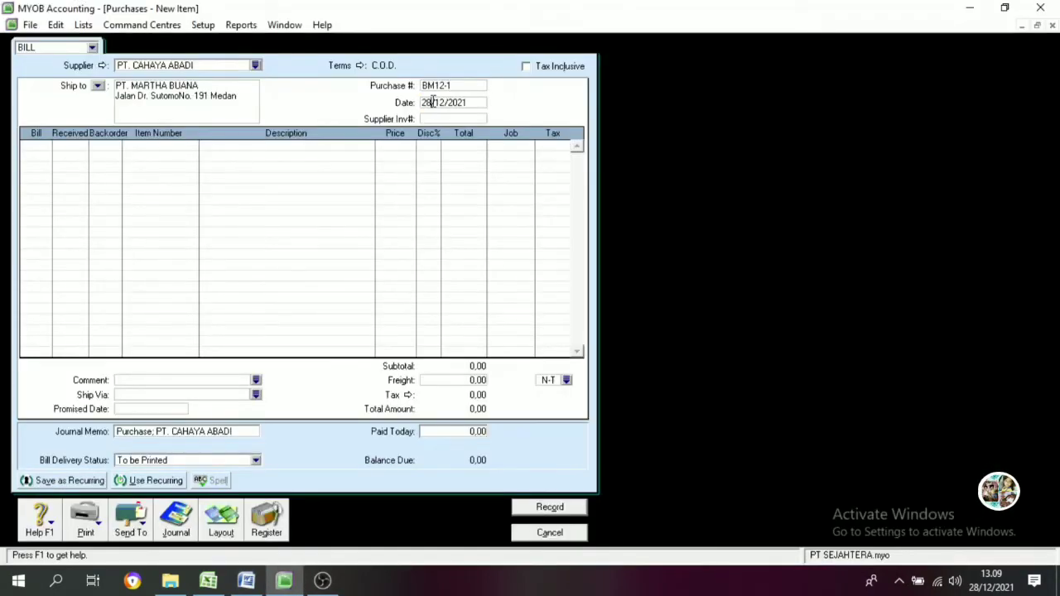
{"action": "key", "text": "BackSpace"}
{"action": "key", "text": "BackSpace"}
{"action": "type", "text": "5"}
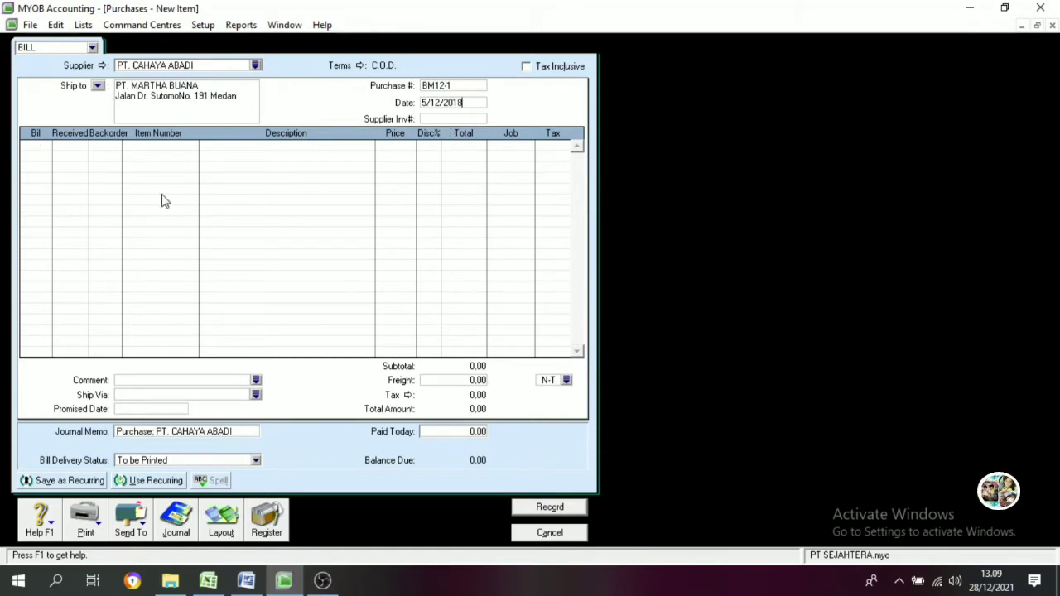
- Check the returned goods in the Word debit note and enter a first bill line of -2 for item SG-F (Samsung Galaxy Fame)
{"action": "left_click", "coordinate": [247, 581]}
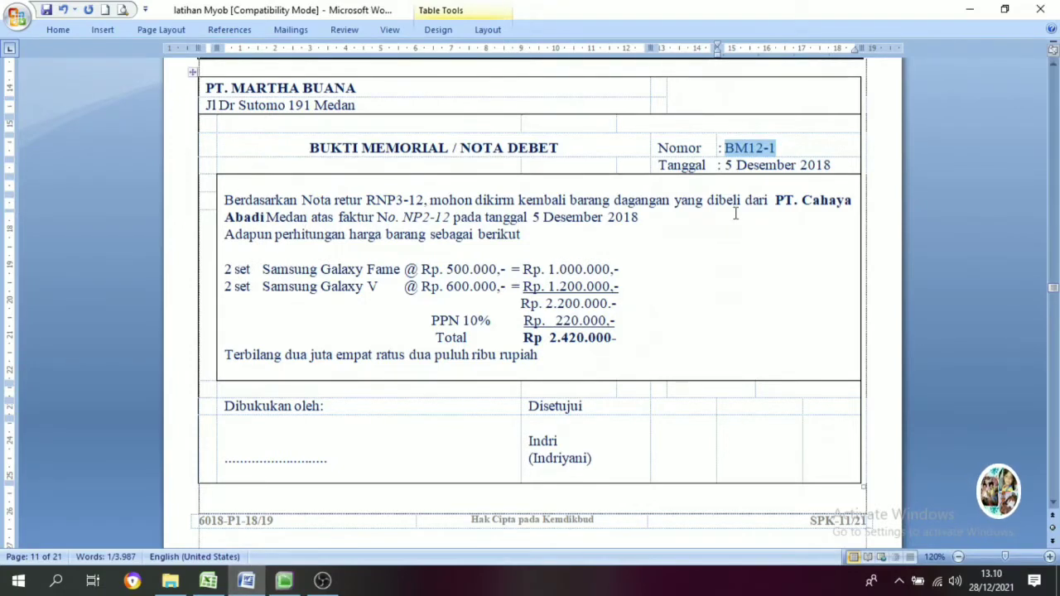
{"action": "double_click", "coordinate": [231, 217]}
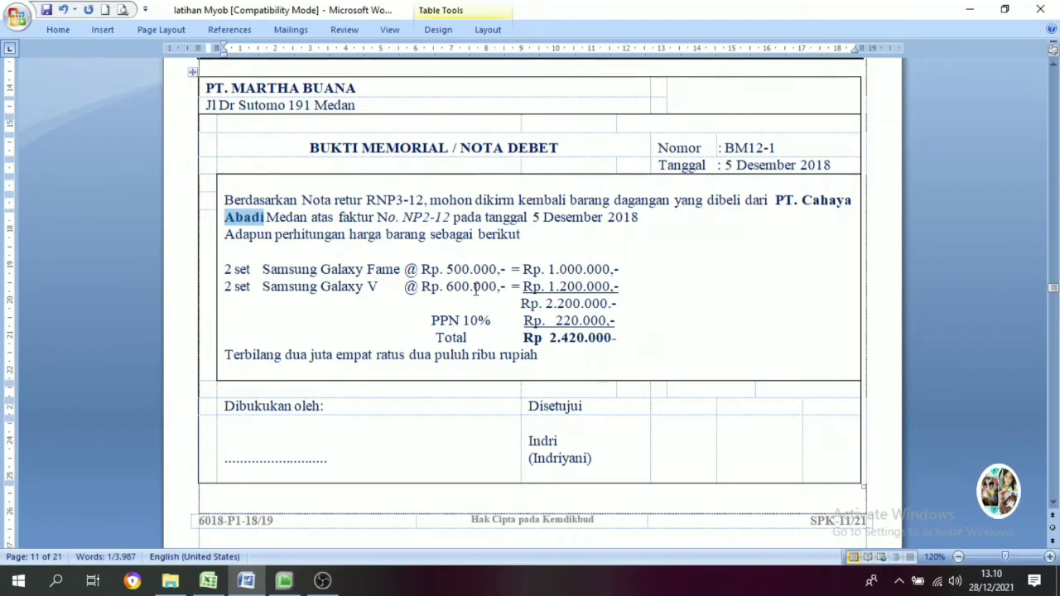
{"action": "left_click", "coordinate": [276, 583]}
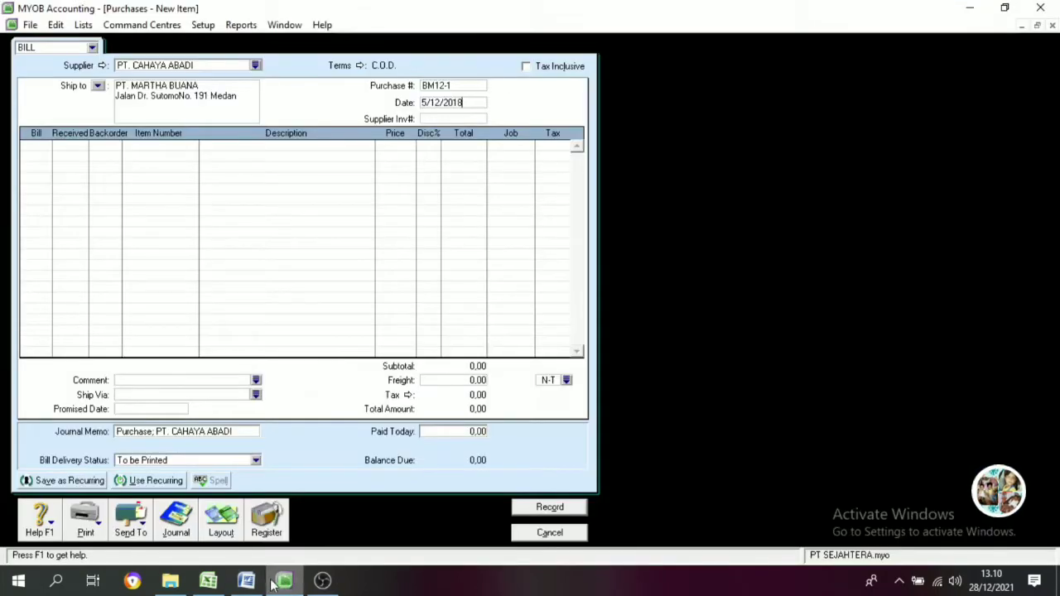
{"action": "left_click", "coordinate": [46, 146]}
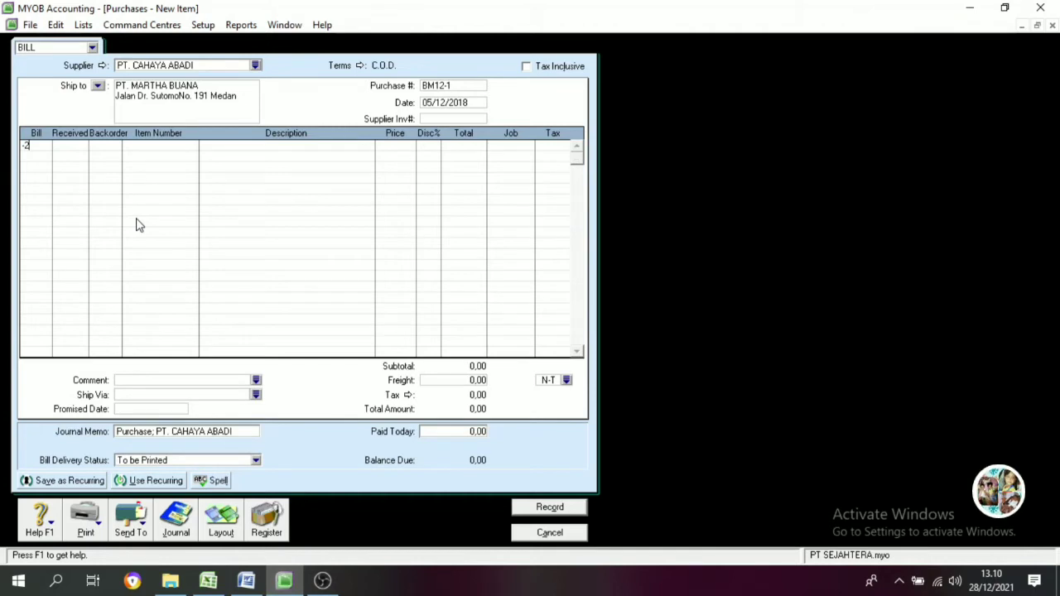
{"action": "key", "text": "Tab"}
{"action": "key", "text": "Tab"}
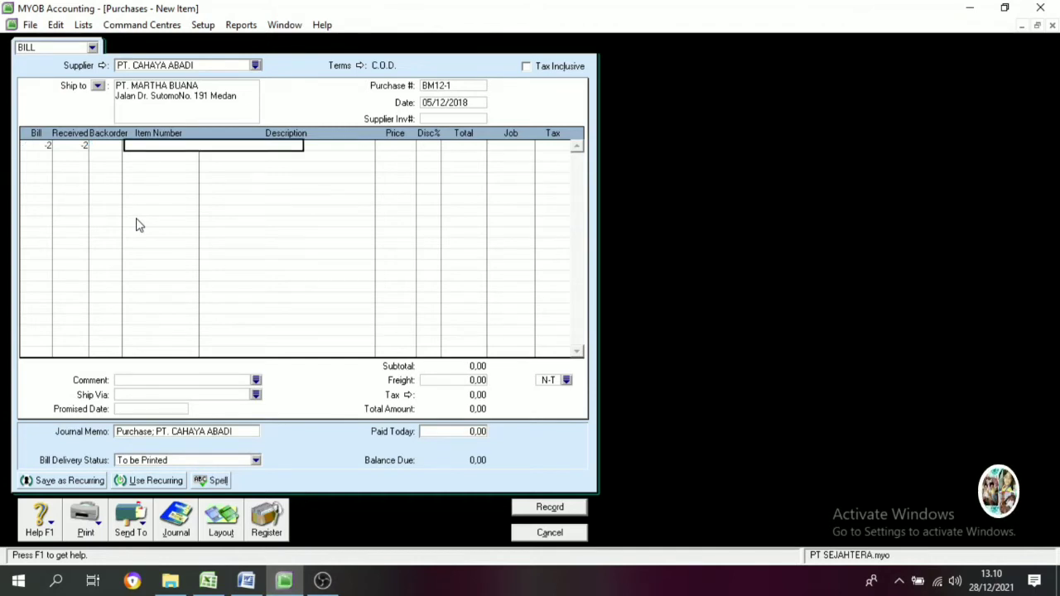
{"action": "key", "text": "Tab"}
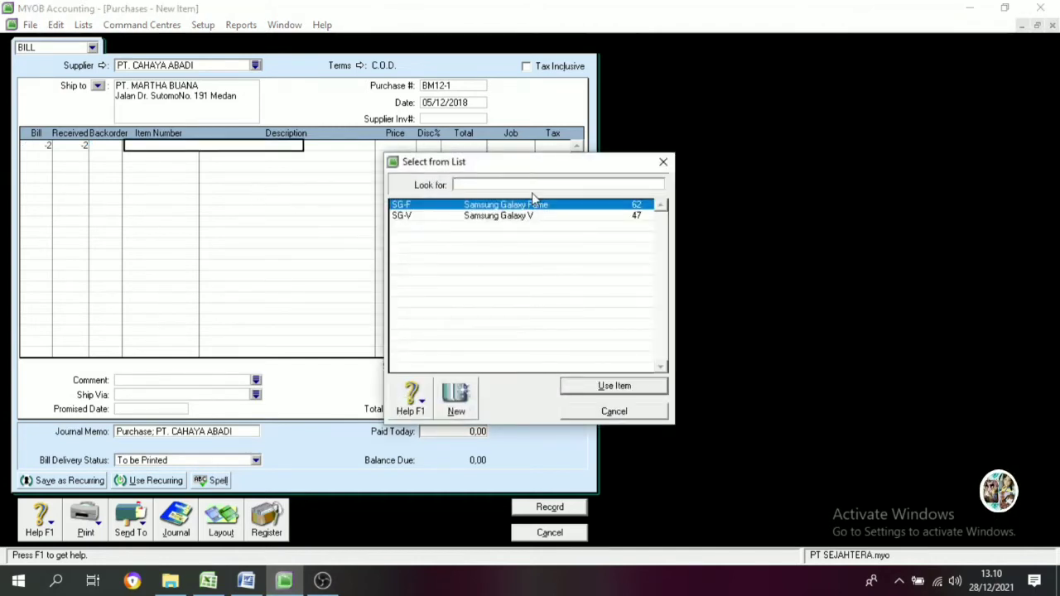
{"action": "type", "text": "SG-F"}
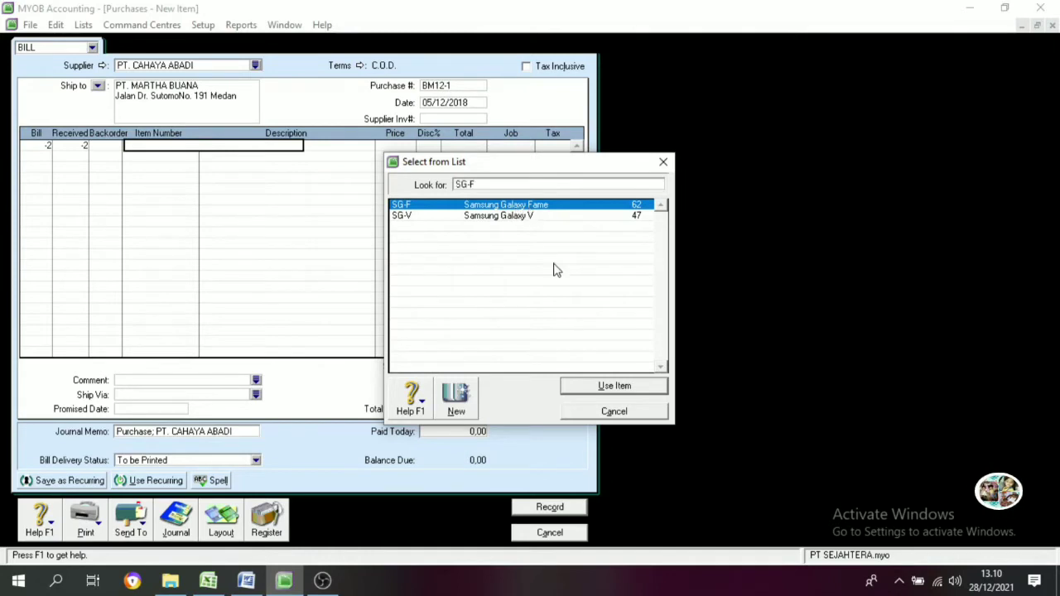
{"action": "left_click", "coordinate": [617, 386]}
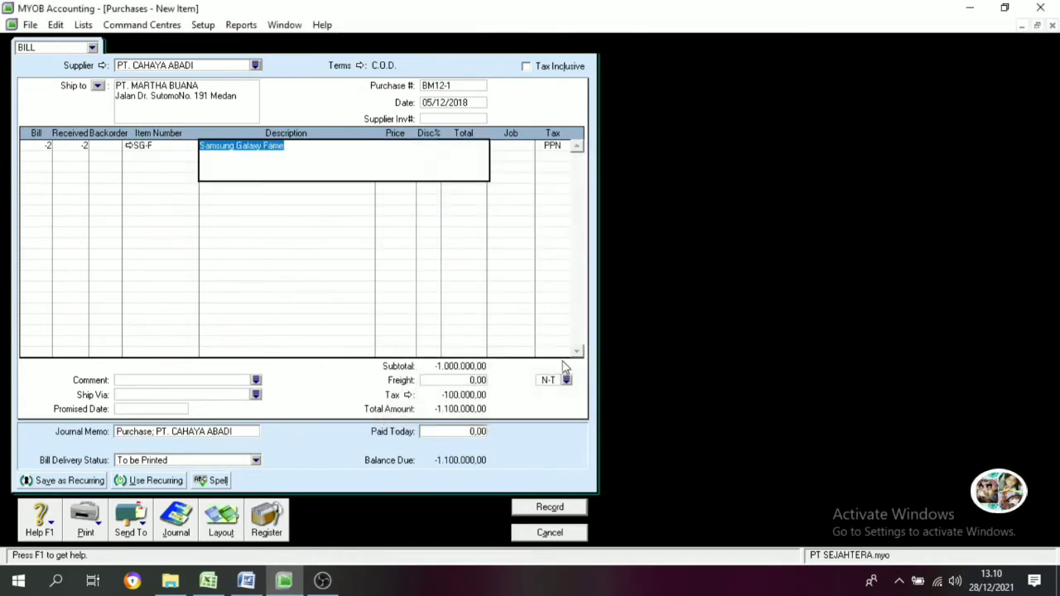
- Check the unit price in the Word debit note and set the Samsung Galaxy Fame line's price to 500000
{"action": "key", "text": "Tab"}
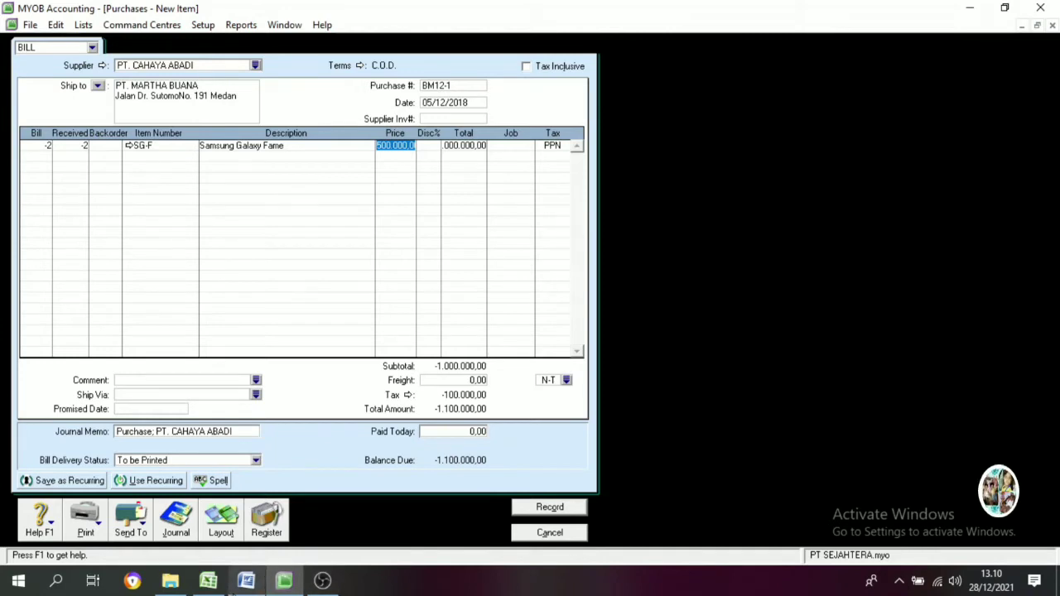
{"action": "left_click", "coordinate": [249, 582]}
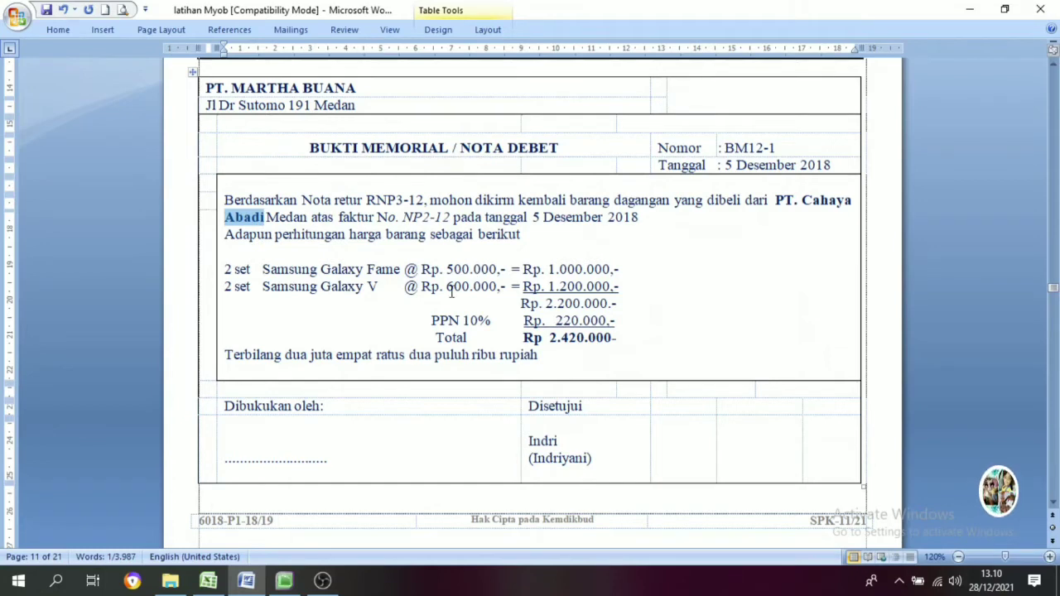
{"action": "left_click", "coordinate": [280, 582]}
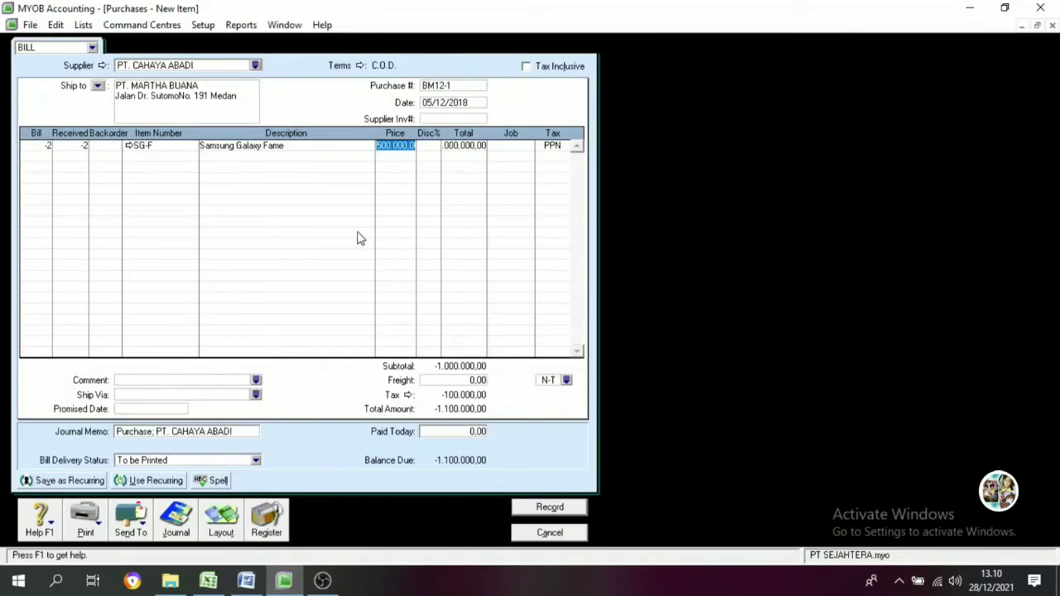
{"action": "type", "text": "6"}
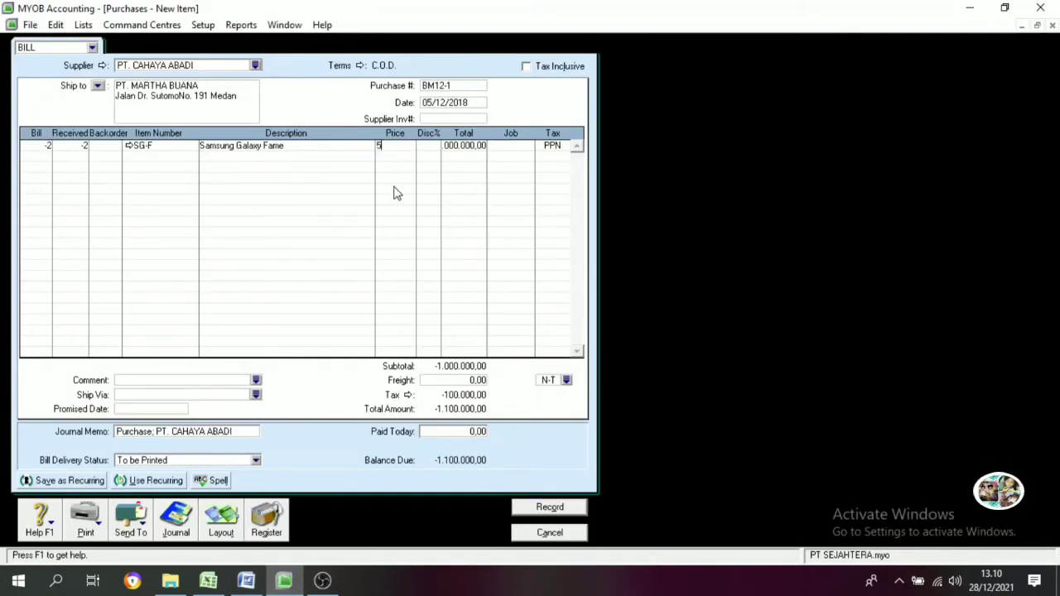
{"action": "key", "text": "Tab"}
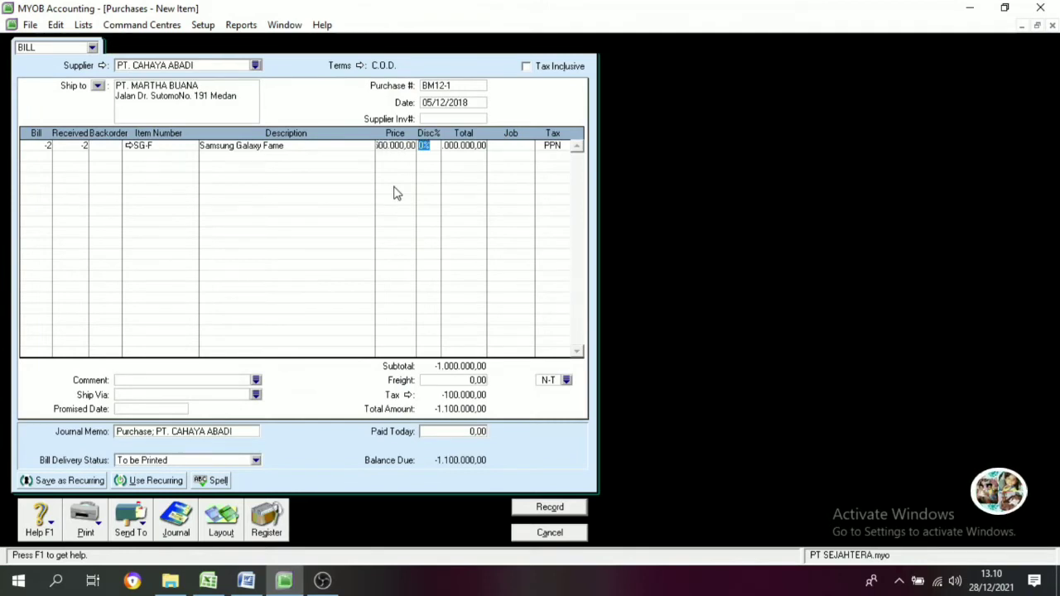
{"action": "key", "text": "Tab"}
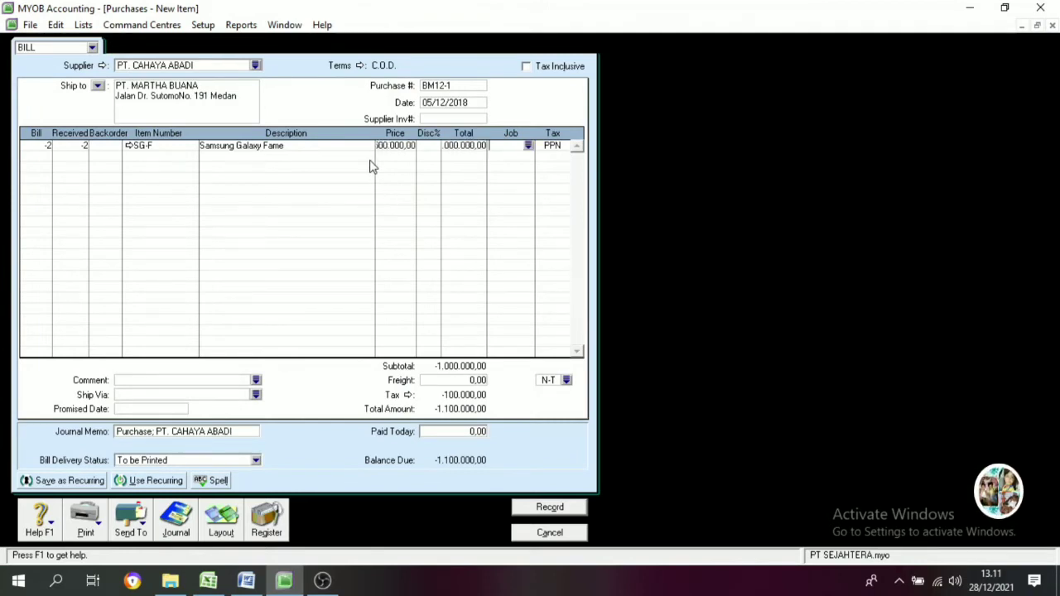
- Add a second bill line of -2 for item SG-V (Samsung Galaxy V) at a price of 600000
{"action": "left_click", "coordinate": [49, 158]}
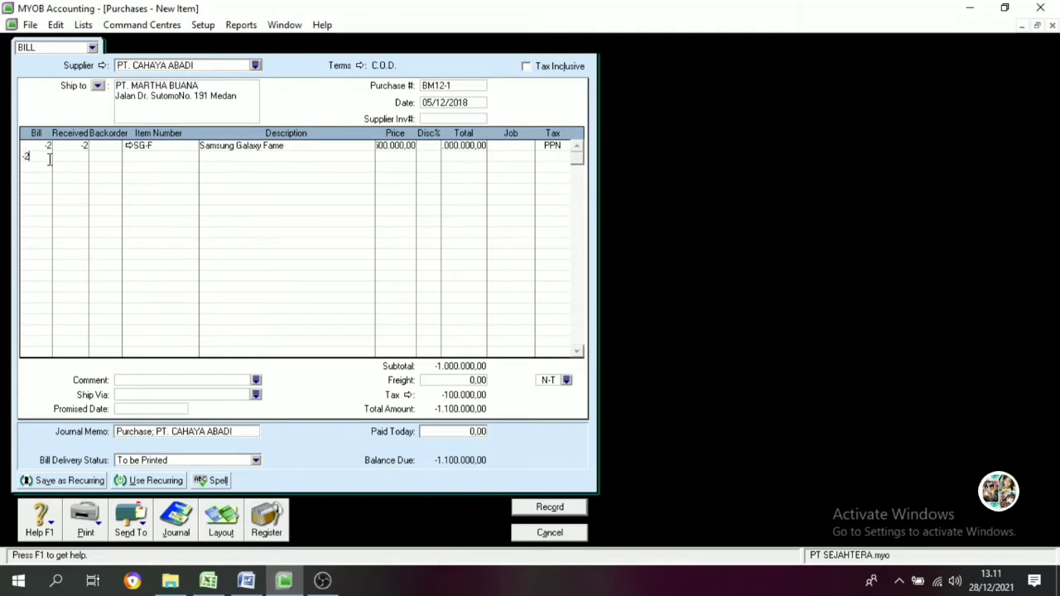
{"action": "key", "text": "Tab"}
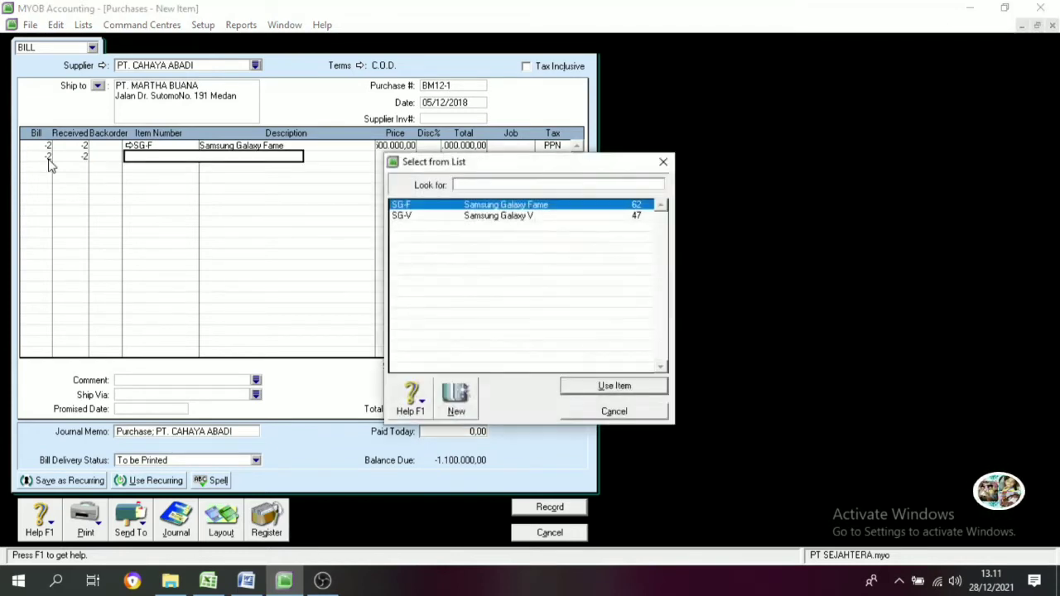
{"action": "type", "text": "SG-V"}
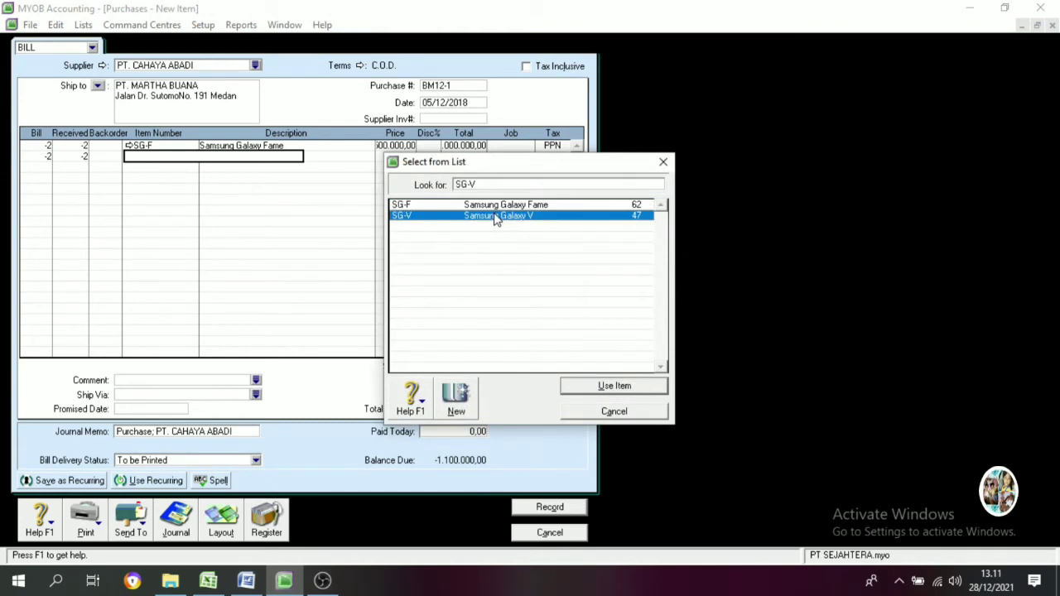
{"action": "left_click", "coordinate": [611, 386]}
{"action": "key", "text": "Tab"}
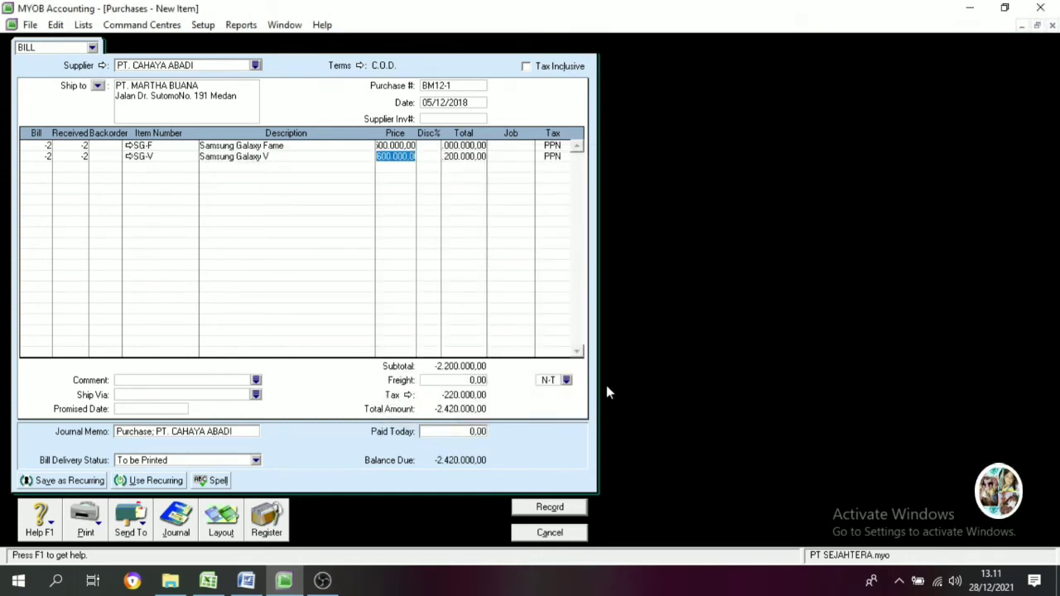
{"action": "type", "text": "6"}
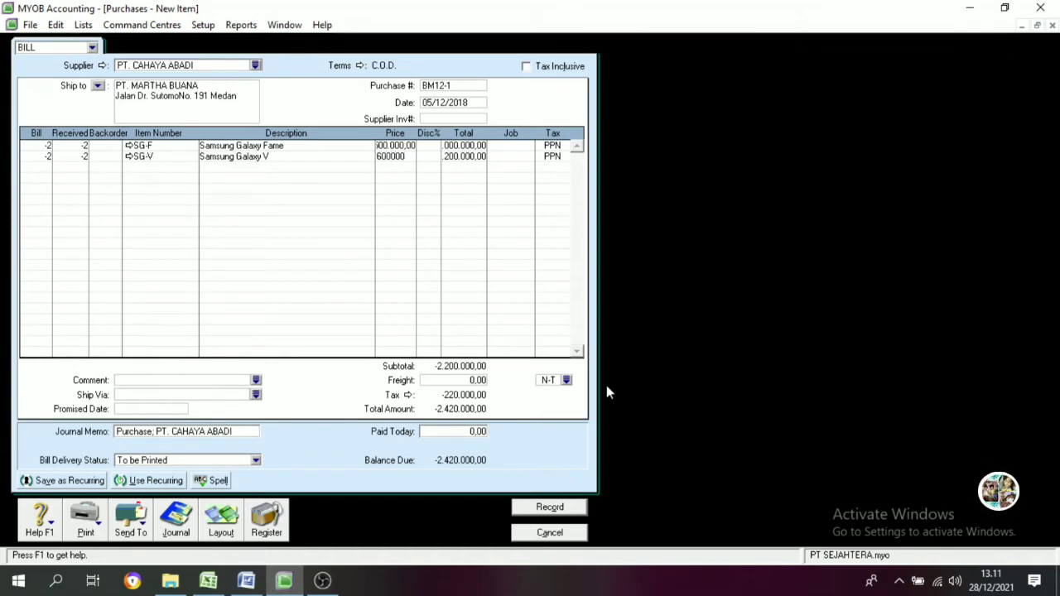
{"action": "key", "text": "Tab"}
{"action": "key", "text": "Tab"}
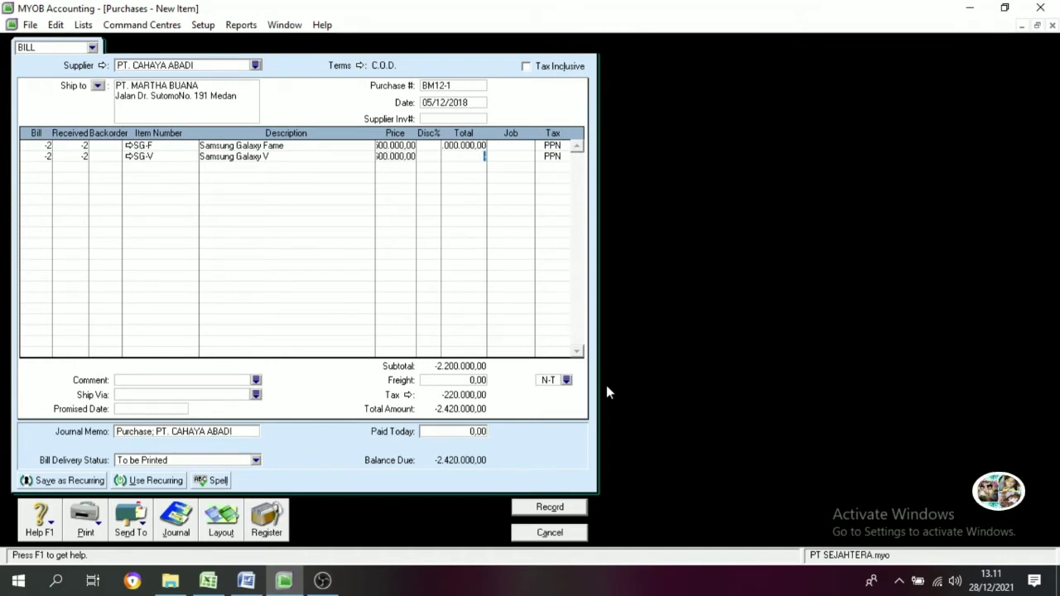
{"action": "key", "text": "Tab"}
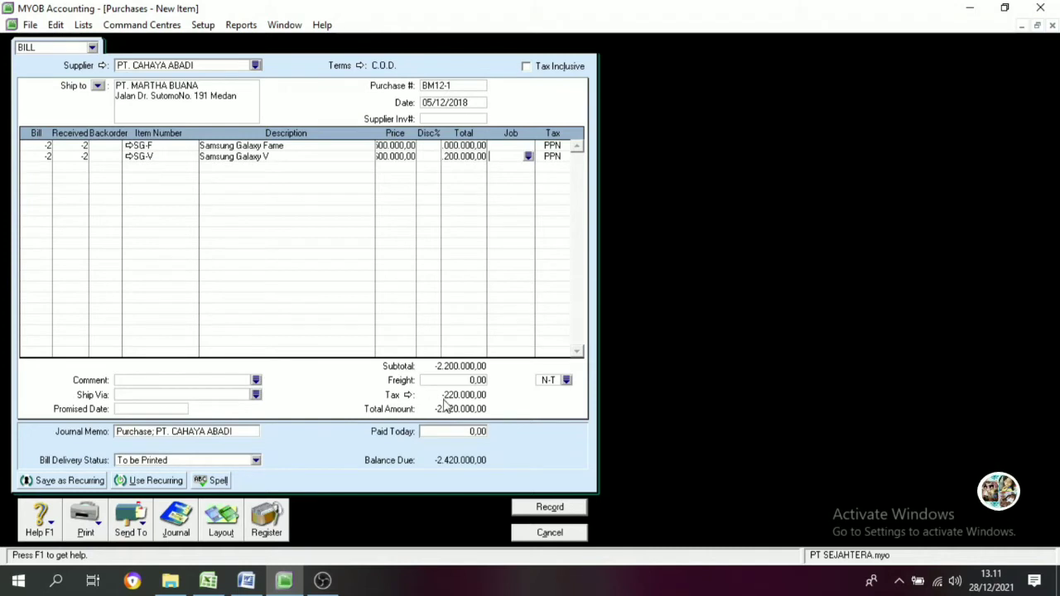
- Compare the bill's tax and total with the amounts in the Word debit note and record the bill
{"action": "left_click", "coordinate": [257, 584]}
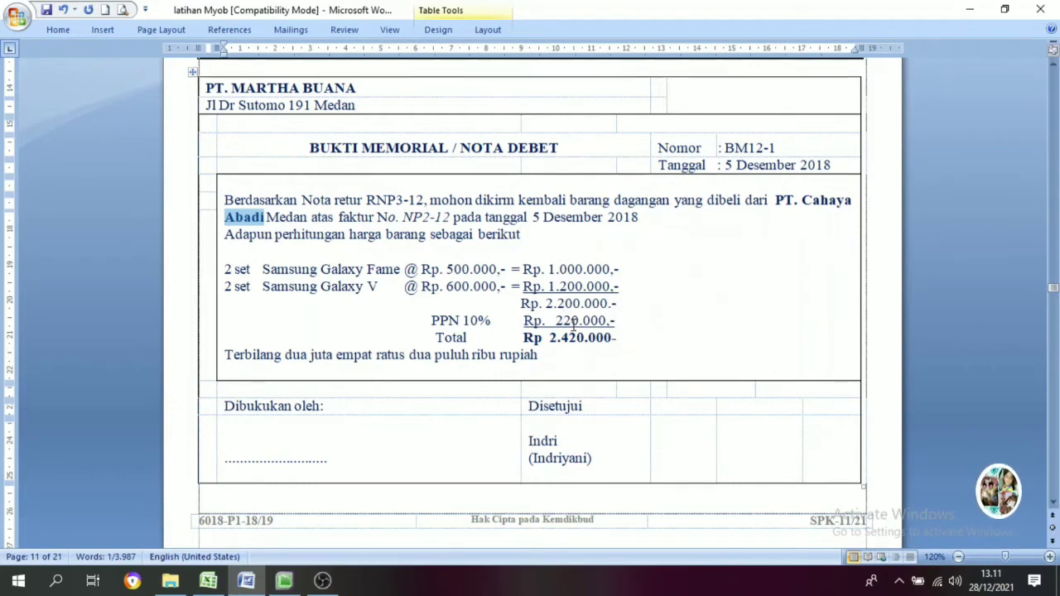
{"action": "left_click", "coordinate": [282, 583]}
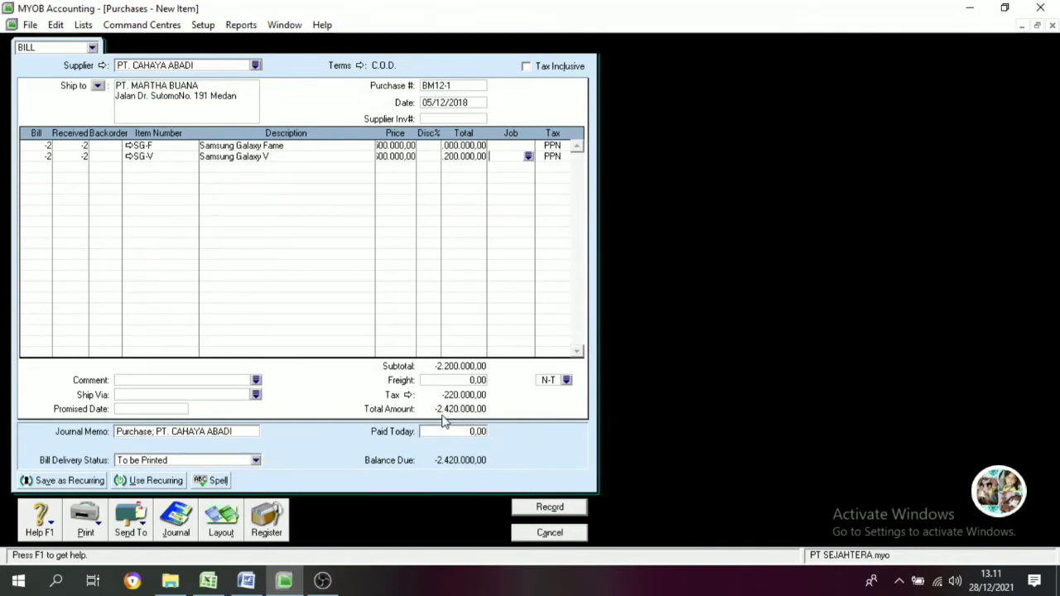
{"action": "left_click", "coordinate": [246, 581]}
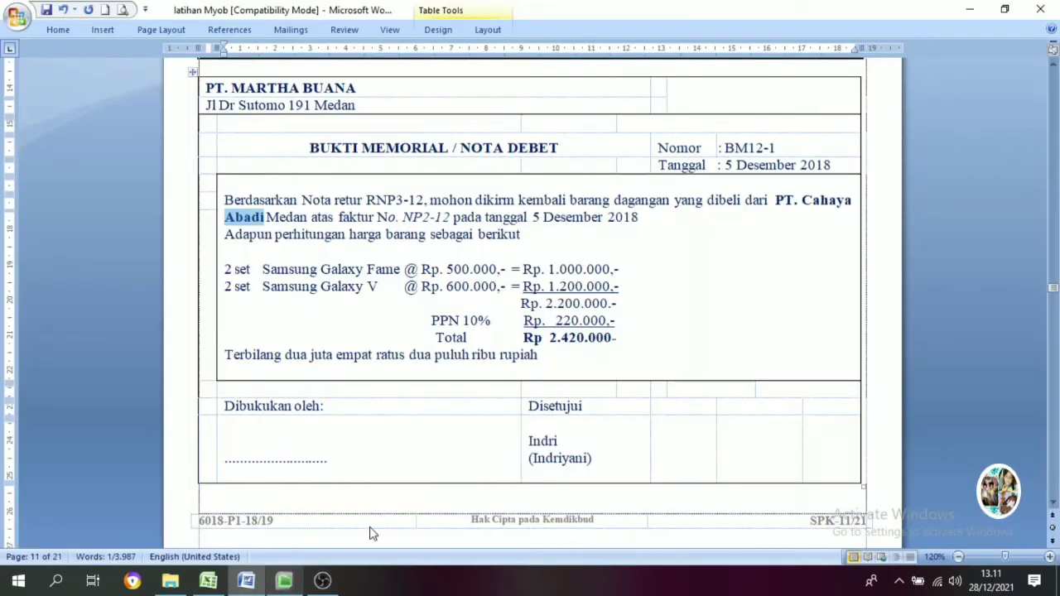
{"action": "left_click_drag", "start_coordinate": [623, 338], "coordinate": [550, 339]}
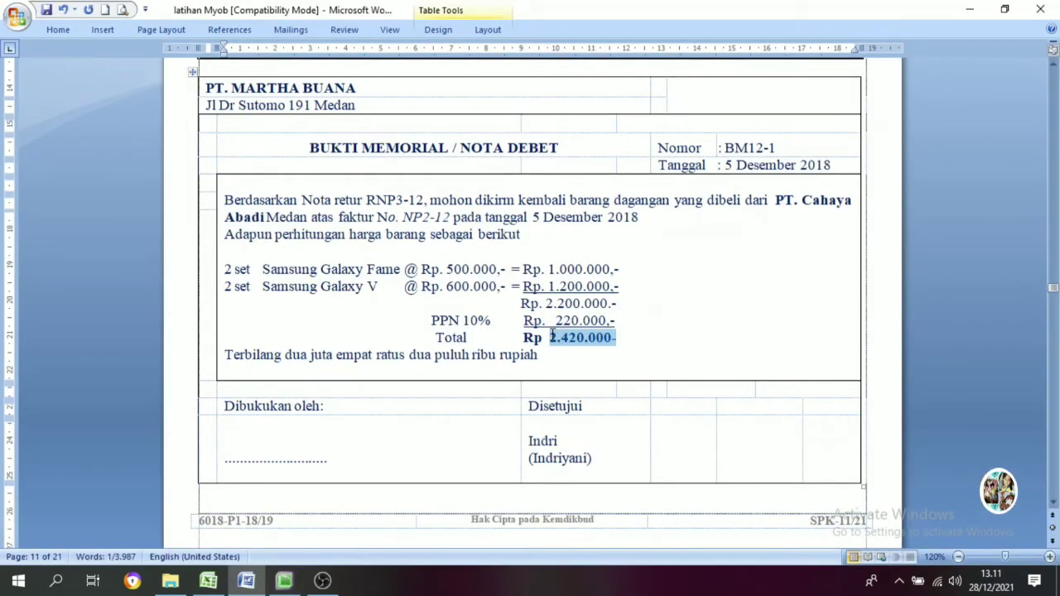
{"action": "left_click", "coordinate": [284, 581]}
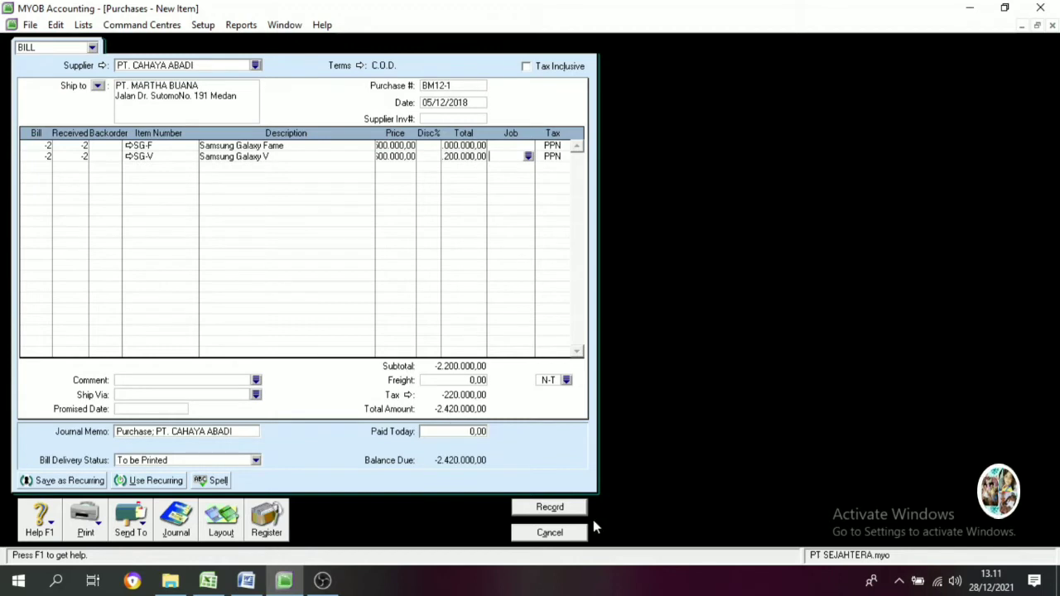
{"action": "left_click", "coordinate": [560, 512]}
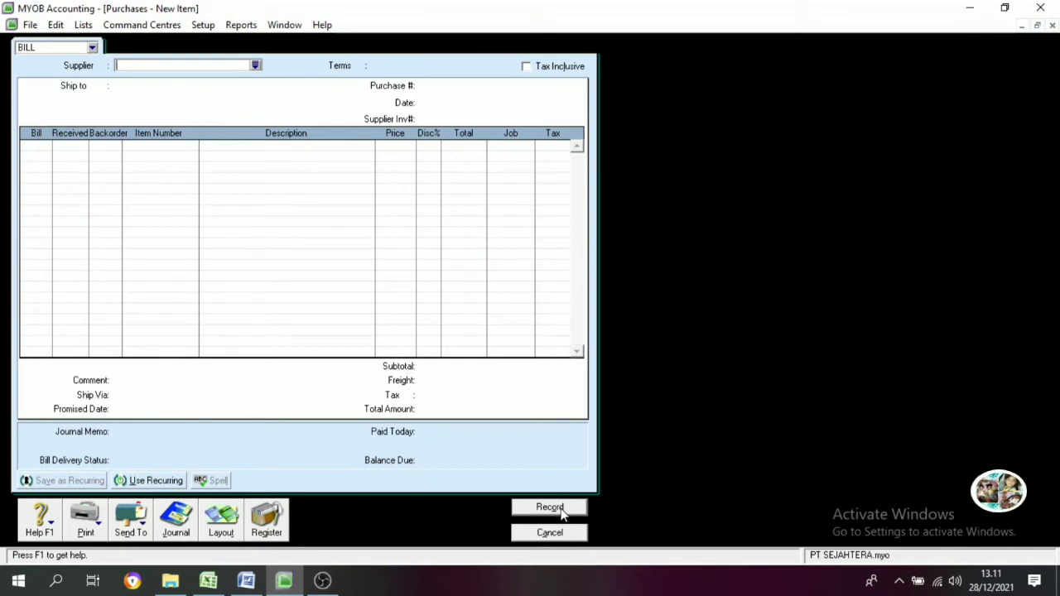
- Open the purchases register and set its start date to 01/12/2018 for all suppliers
{"action": "left_click", "coordinate": [269, 527]}
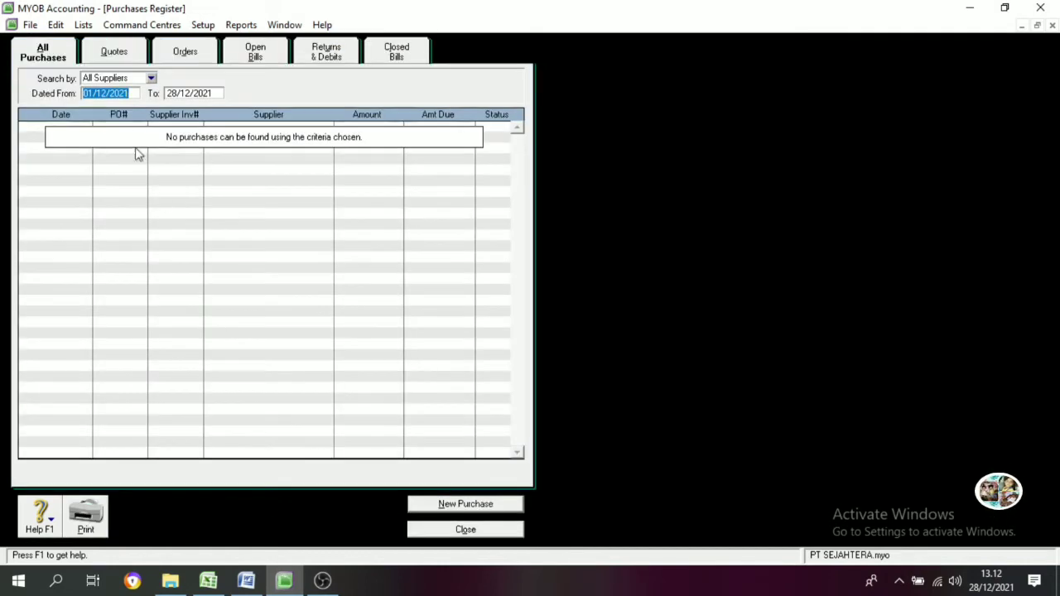
{"action": "left_click", "coordinate": [135, 93]}
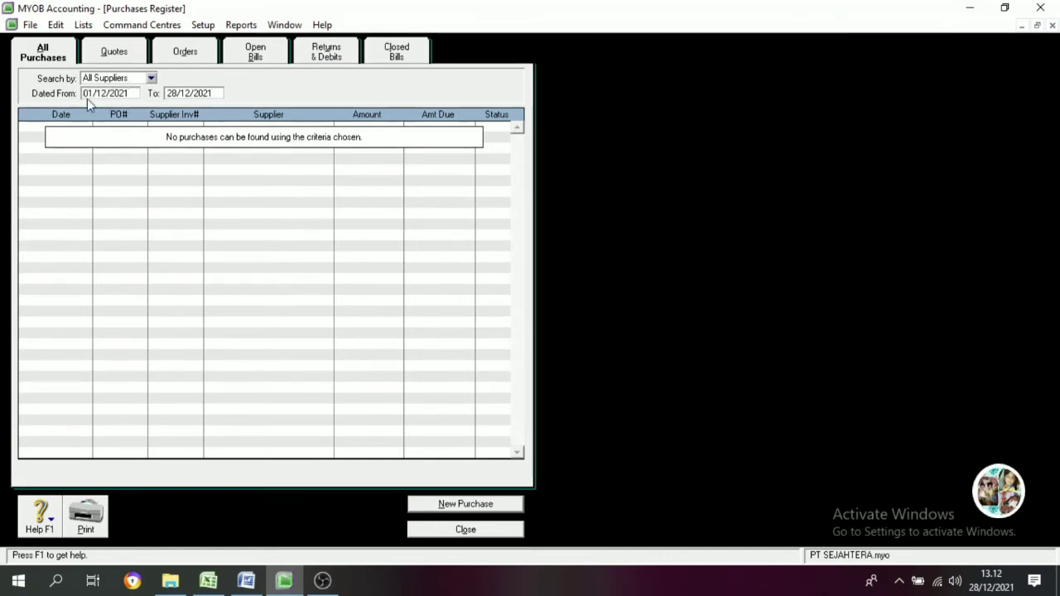
{"action": "key", "text": "BackSpace"}
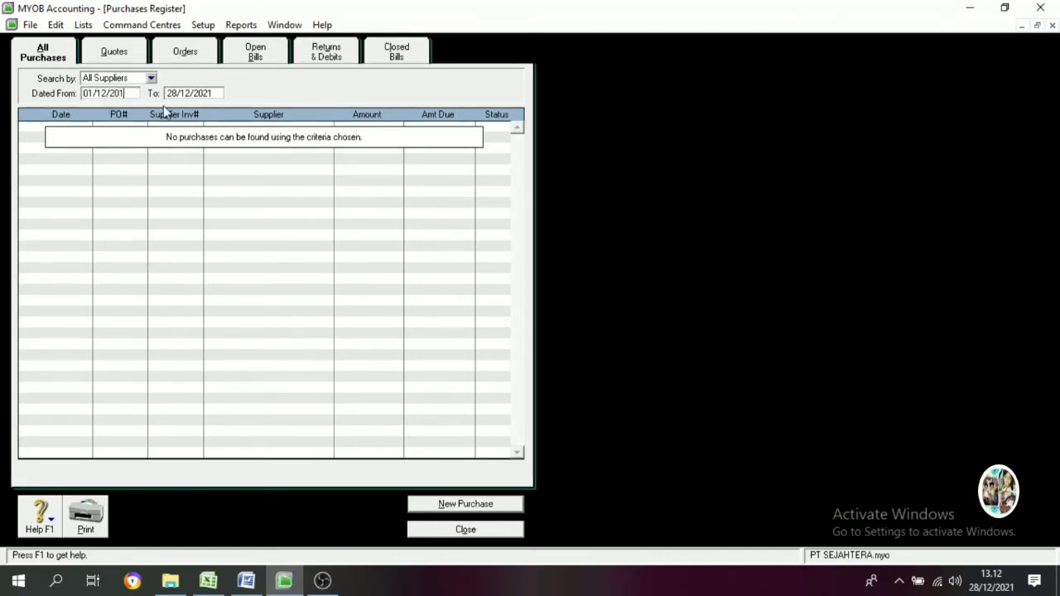
{"action": "type", "text": "8"}
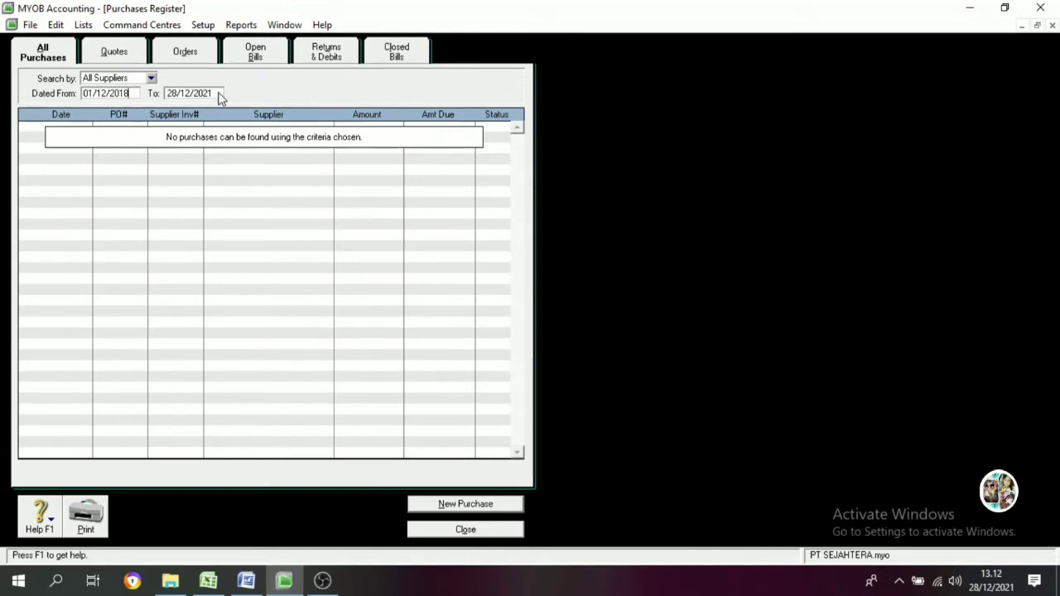
{"action": "key", "text": "Tab"}
- Set the purchases register's end date to 31/12/2018 and show the returns and debits
{"action": "left_click", "coordinate": [176, 93]}
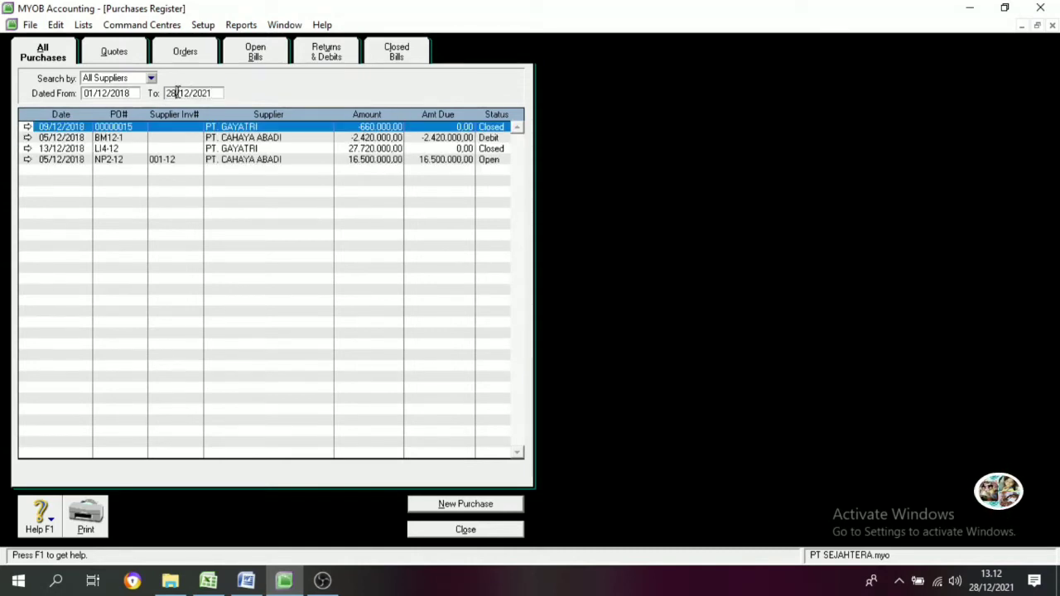
{"action": "key", "text": "BackSpace"}
{"action": "key", "text": "BackSpace"}
{"action": "type", "text": "31"}
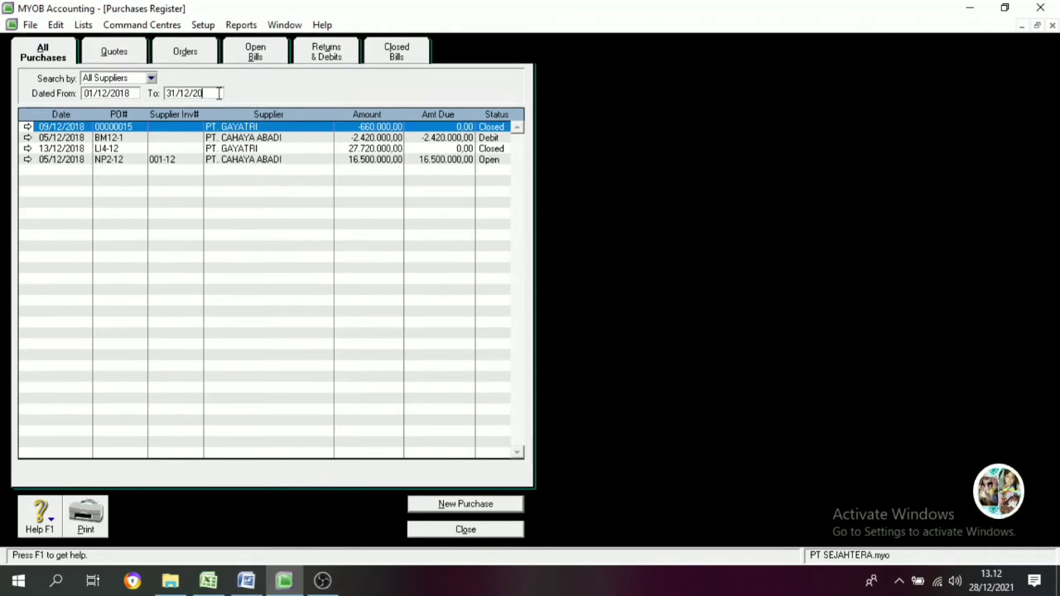
{"action": "key", "text": "Tab"}
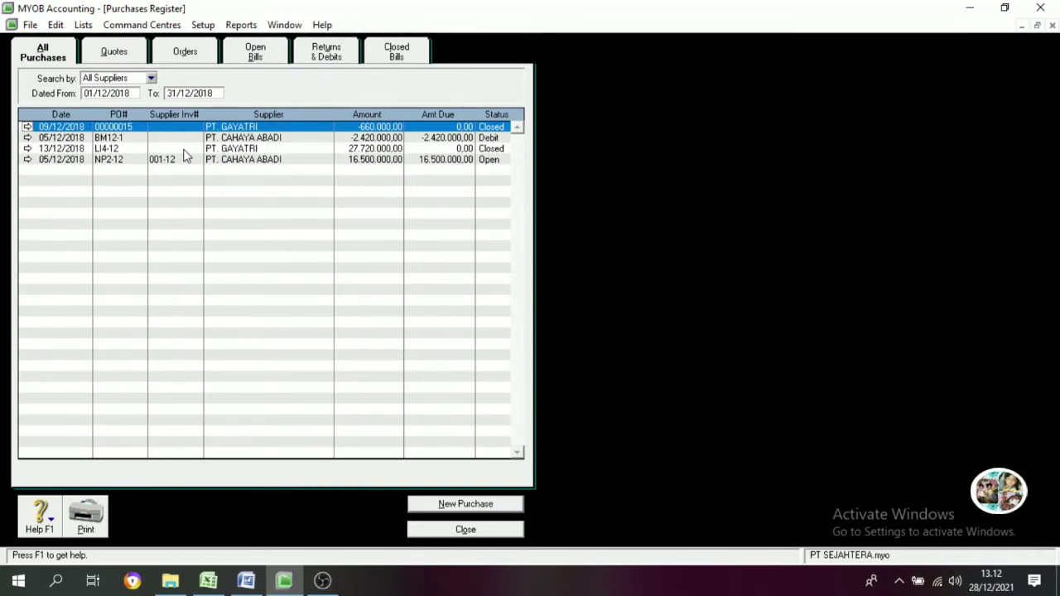
{"action": "left_click", "coordinate": [325, 58]}
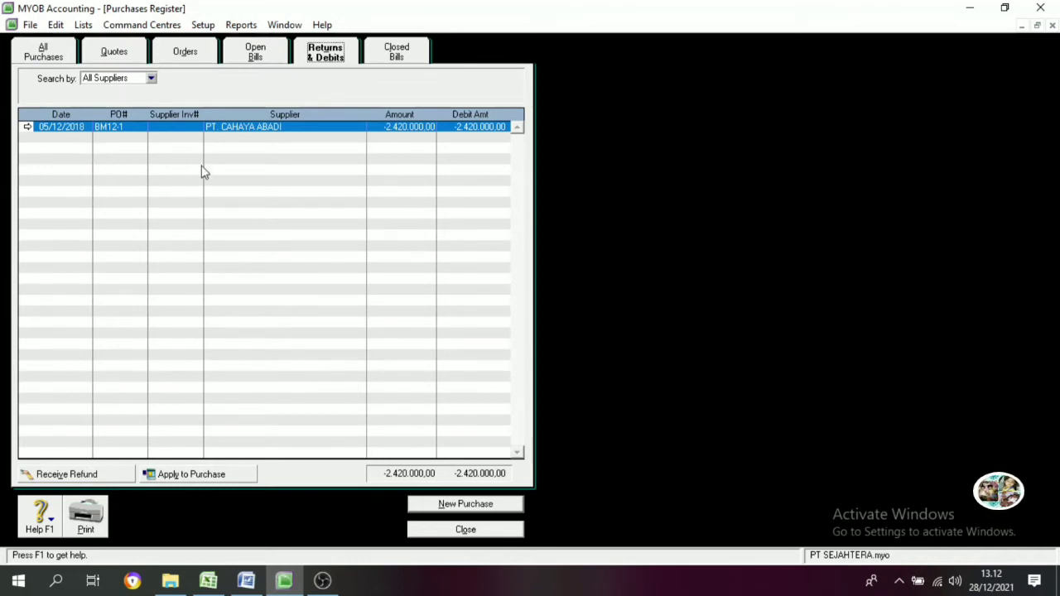
- Start applying the PT. Cahaya Abadi debit to a purchase and set the settlement ID to BM12-1, copied from the Word debit note
{"action": "left_click", "coordinate": [192, 477]}
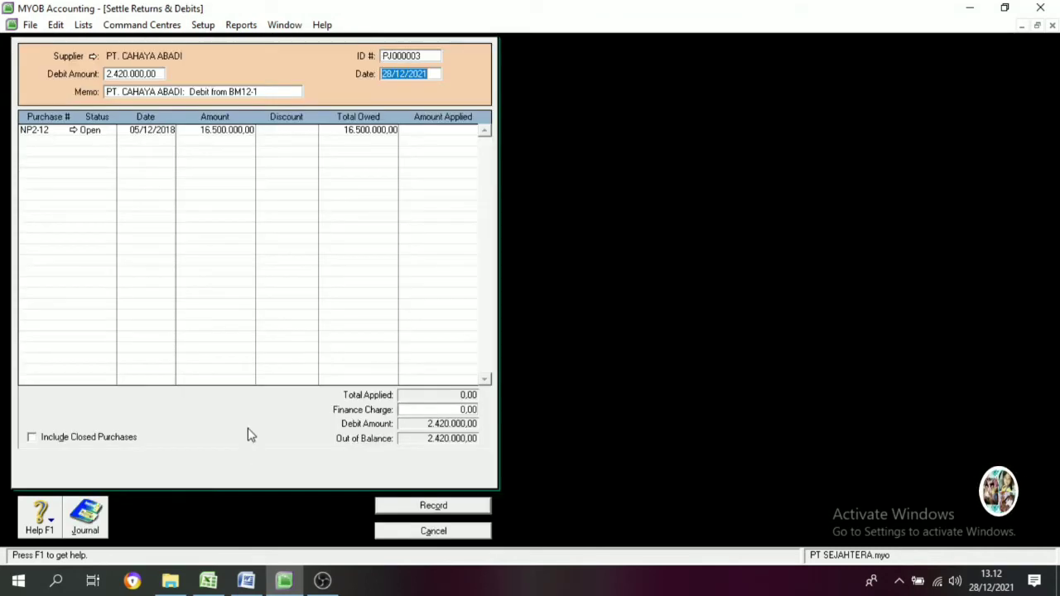
{"action": "left_click", "coordinate": [425, 56]}
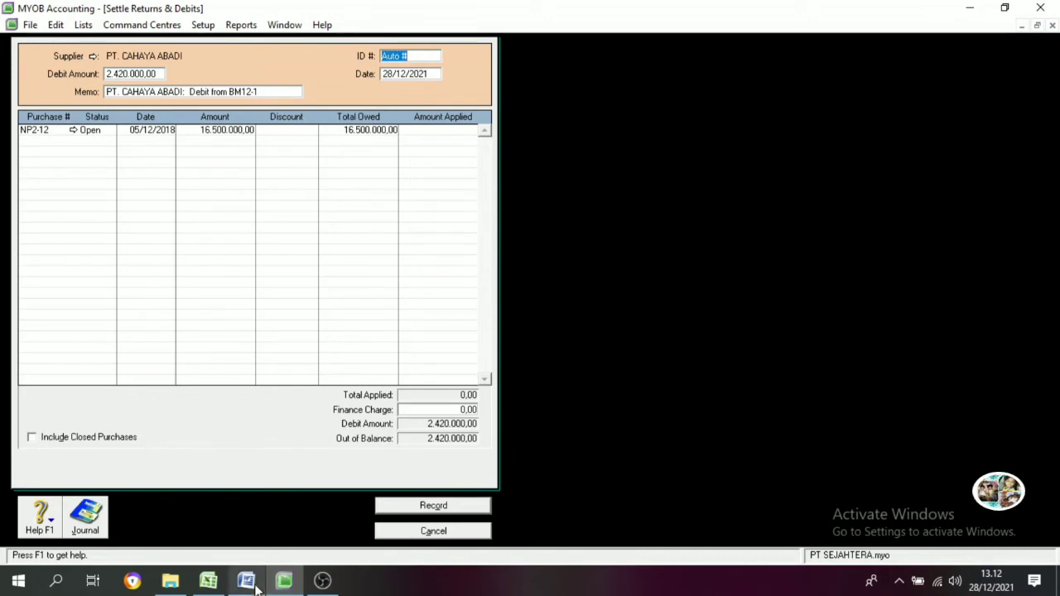
{"action": "left_click", "coordinate": [251, 584]}
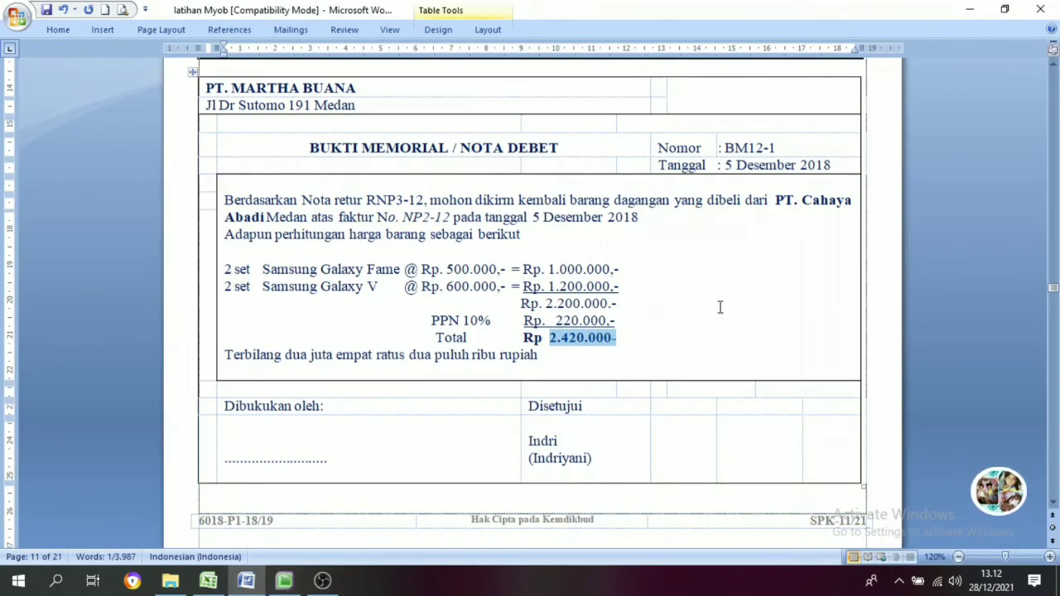
{"action": "left_click_drag", "start_coordinate": [780, 149], "coordinate": [726, 149]}
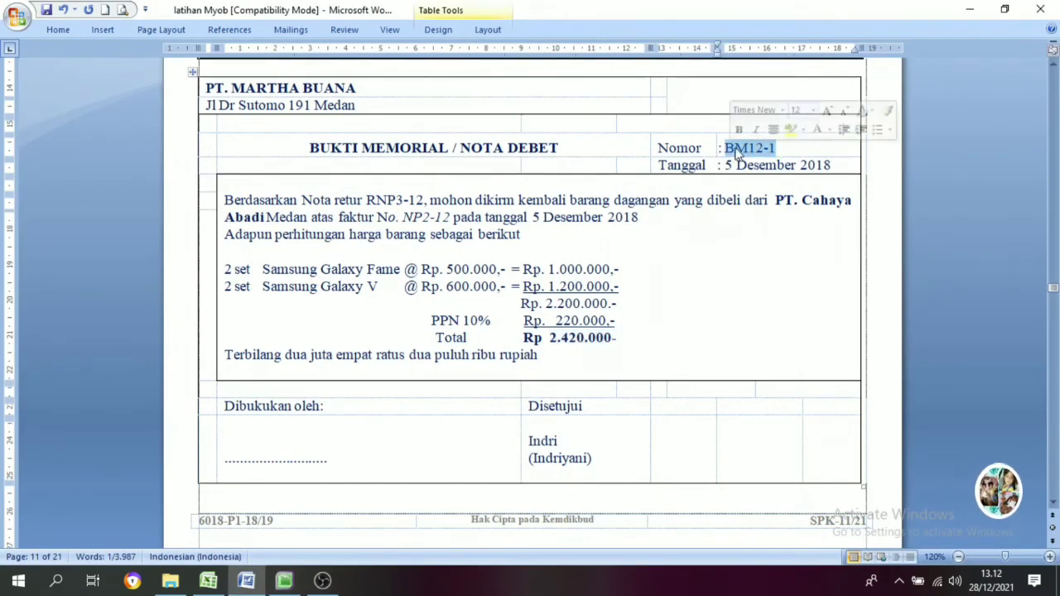
{"action": "right_click", "coordinate": [736, 153]}
{"action": "left_click", "coordinate": [771, 179]}
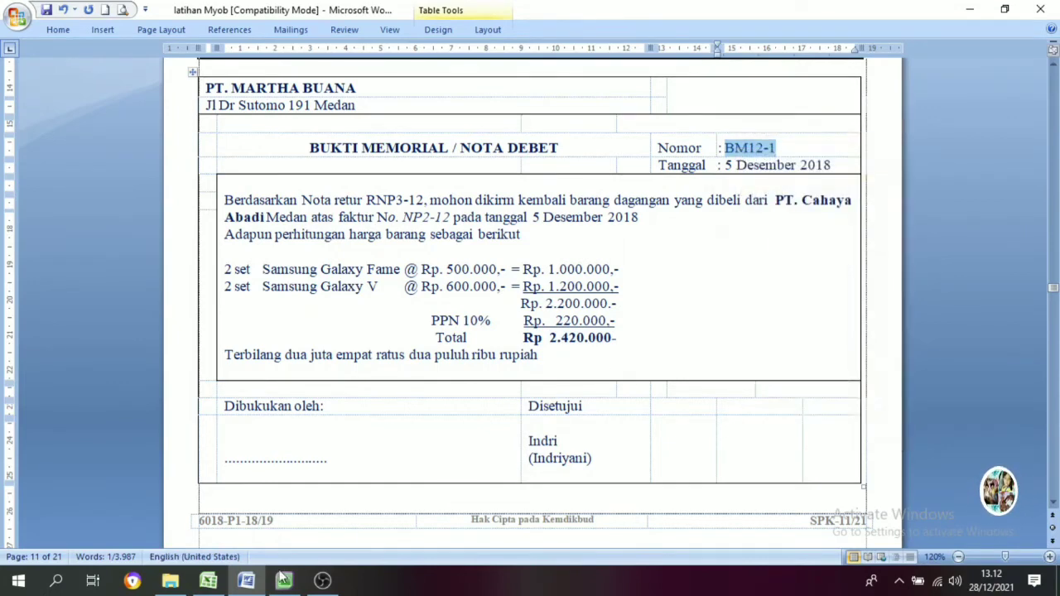
{"action": "left_click", "coordinate": [283, 580]}
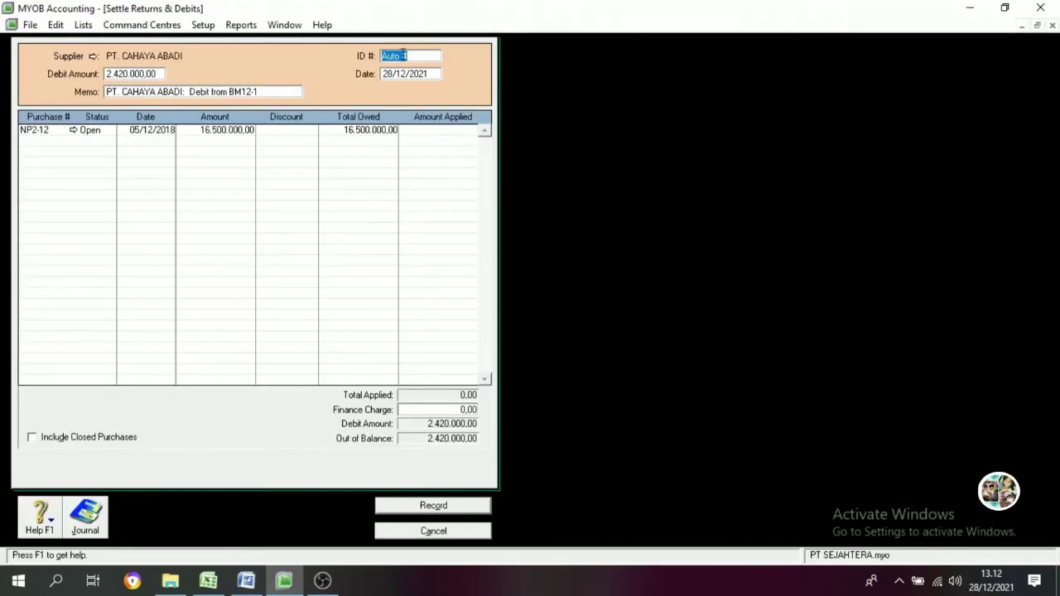
{"action": "right_click", "coordinate": [403, 55]}
{"action": "left_click", "coordinate": [414, 123]}
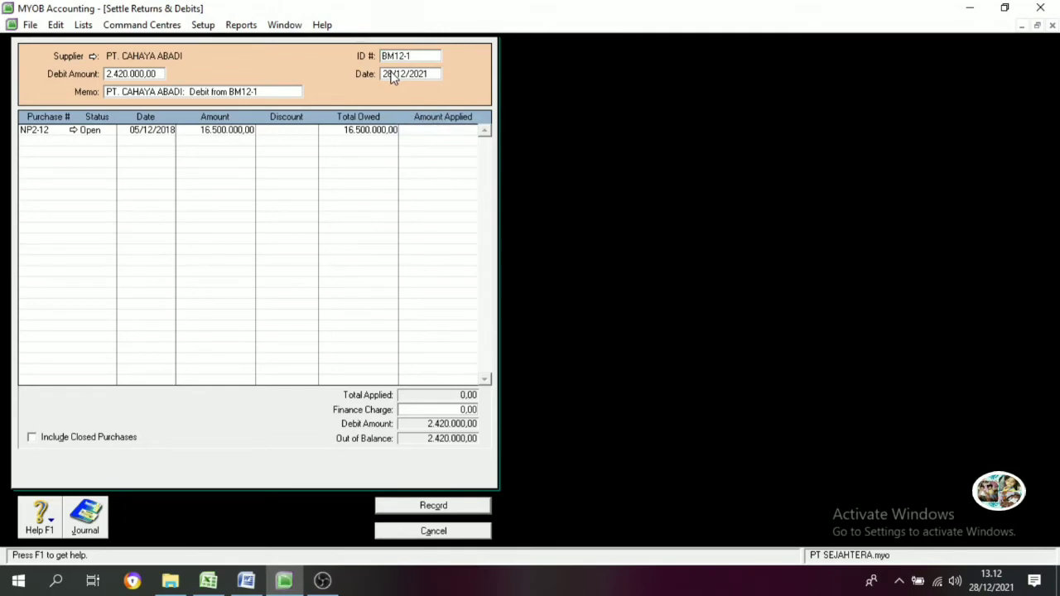
- Check the debit note's date in Word and set the settlement date in MYOB to 5/12/2018
{"action": "left_click", "coordinate": [390, 76]}
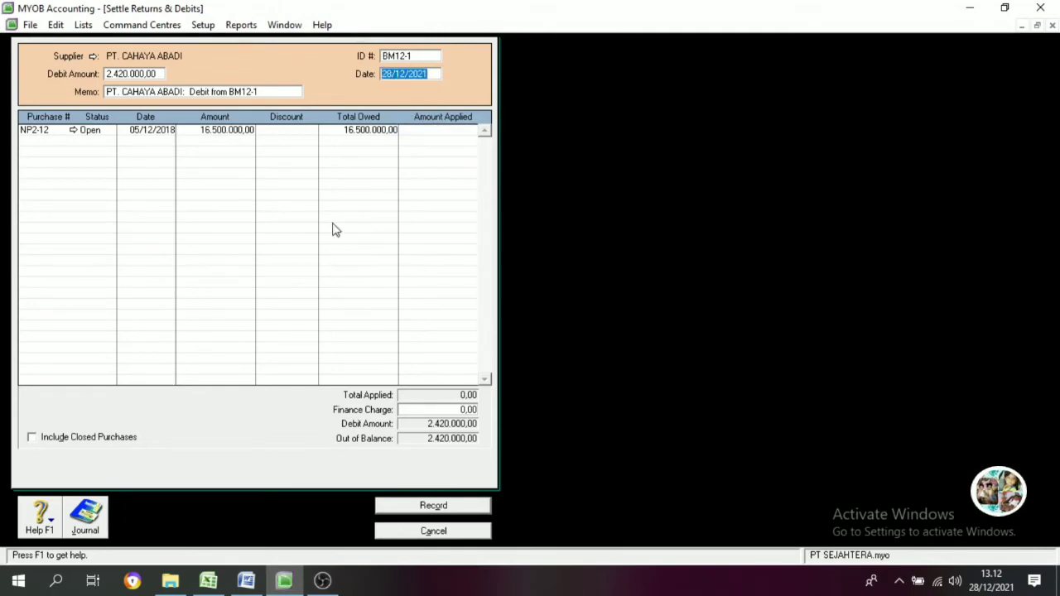
{"action": "left_click", "coordinate": [249, 581]}
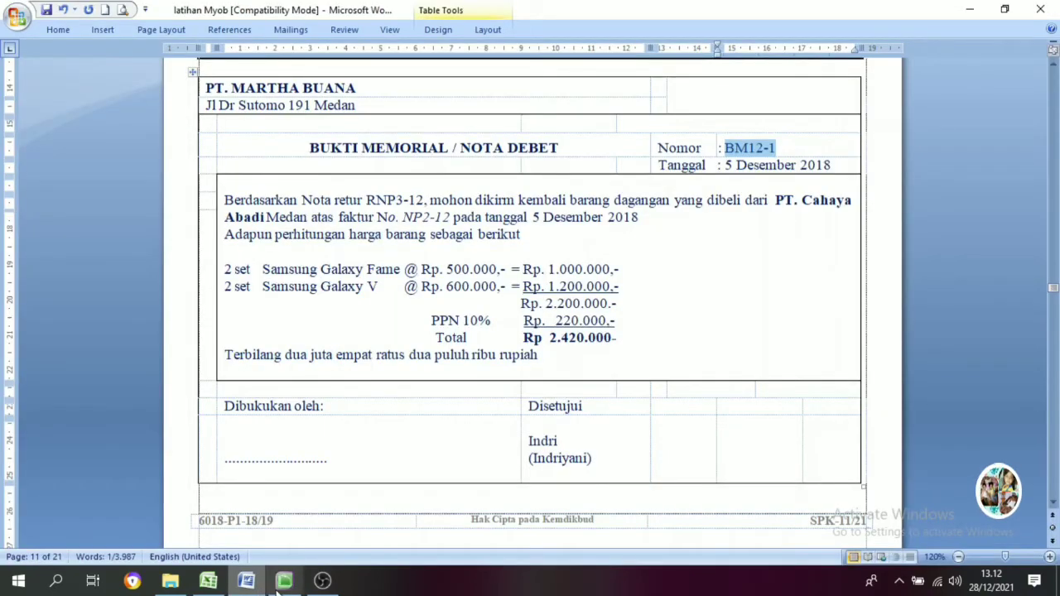
{"action": "left_click", "coordinate": [284, 582]}
{"action": "left_click", "coordinate": [388, 75]}
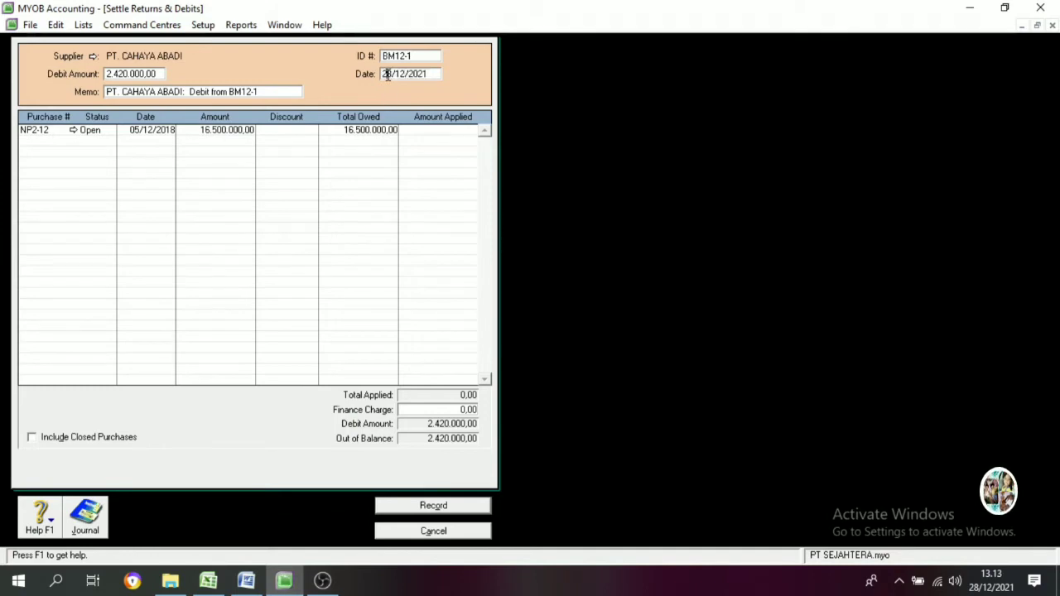
{"action": "key", "text": "Delete"}
{"action": "key", "text": "Delete"}
{"action": "type", "text": "5"}
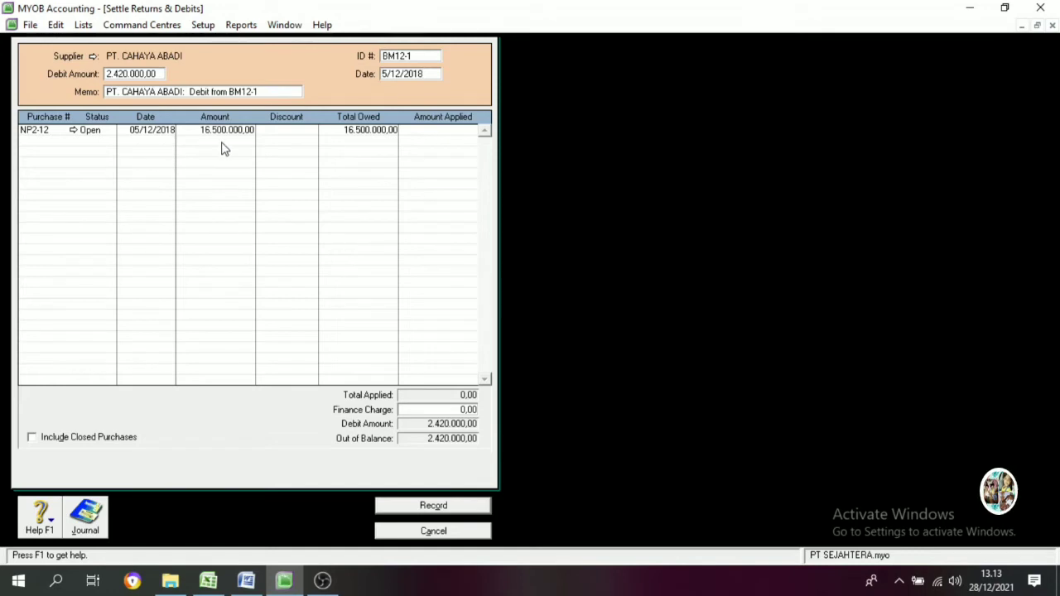
- Compare the purchase invoice date in the Word debit note with the open purchase listed in MYOB's settlement
{"action": "left_click", "coordinate": [246, 581]}
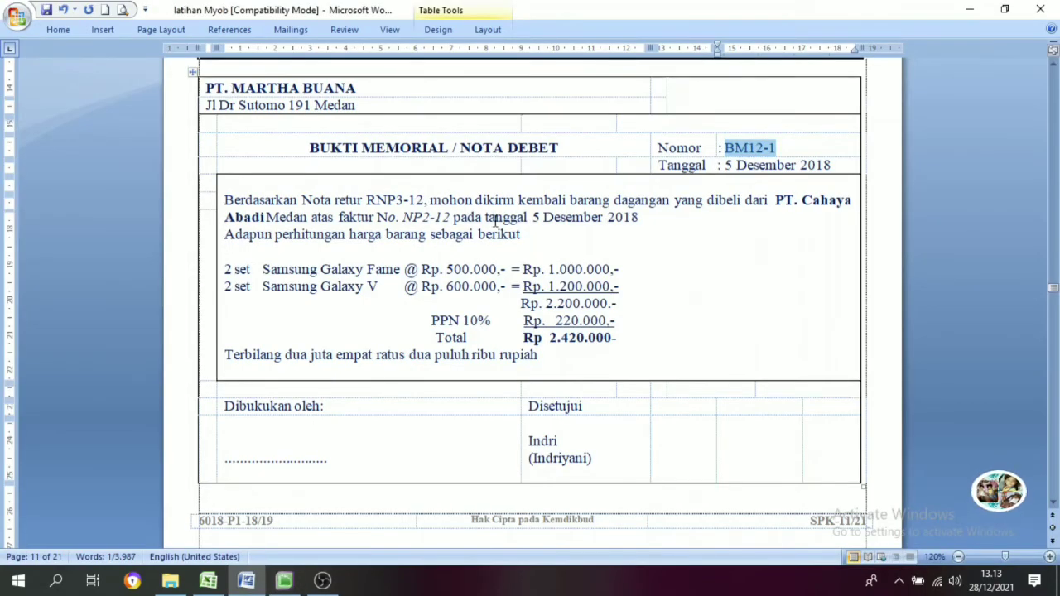
{"action": "left_click_drag", "start_coordinate": [535, 217], "coordinate": [603, 217]}
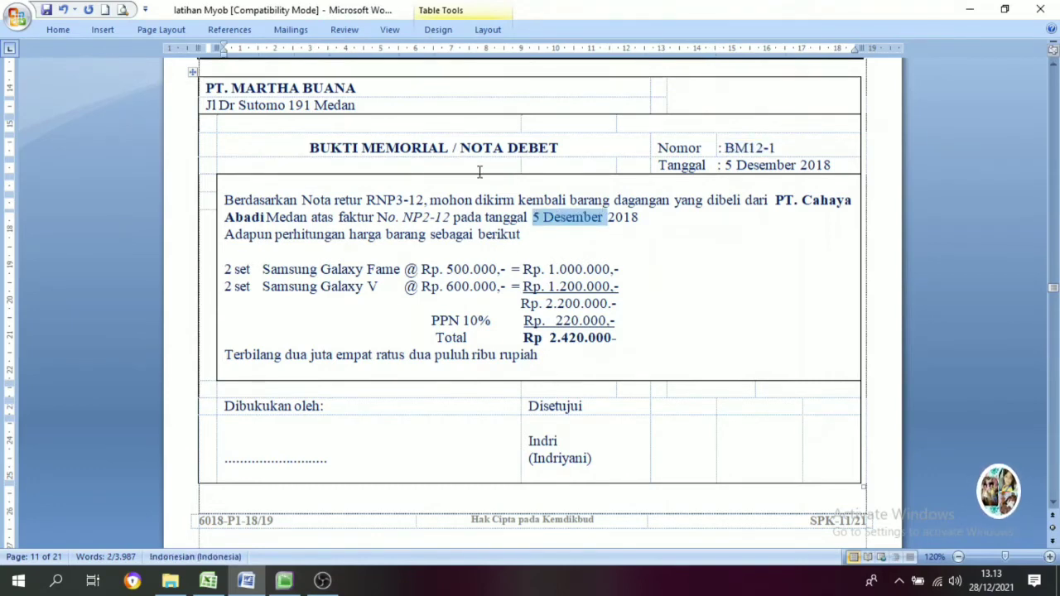
{"action": "left_click_drag", "start_coordinate": [525, 219], "coordinate": [619, 218]}
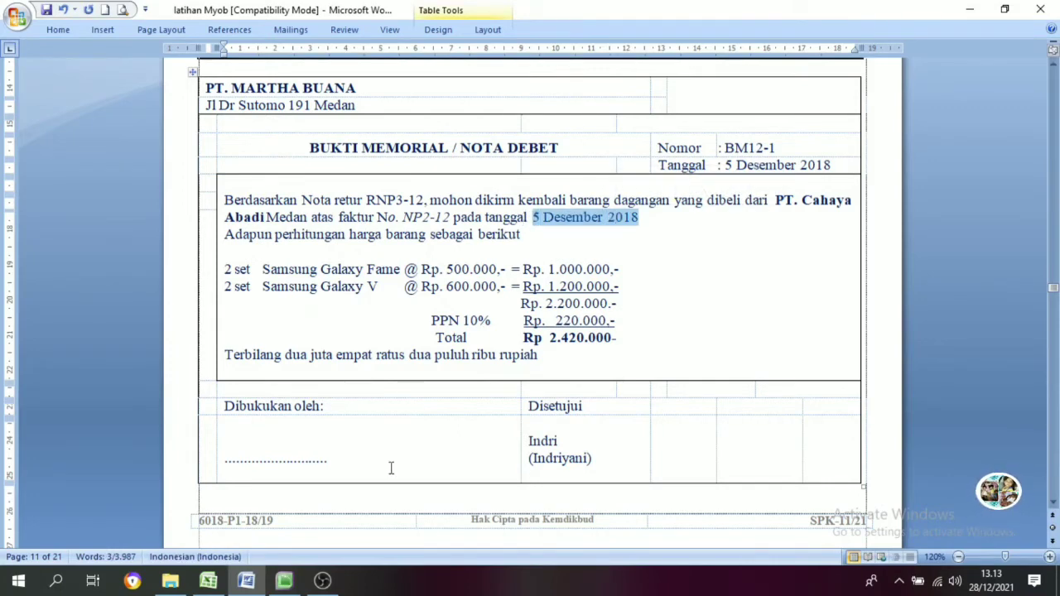
{"action": "left_click", "coordinate": [284, 581]}
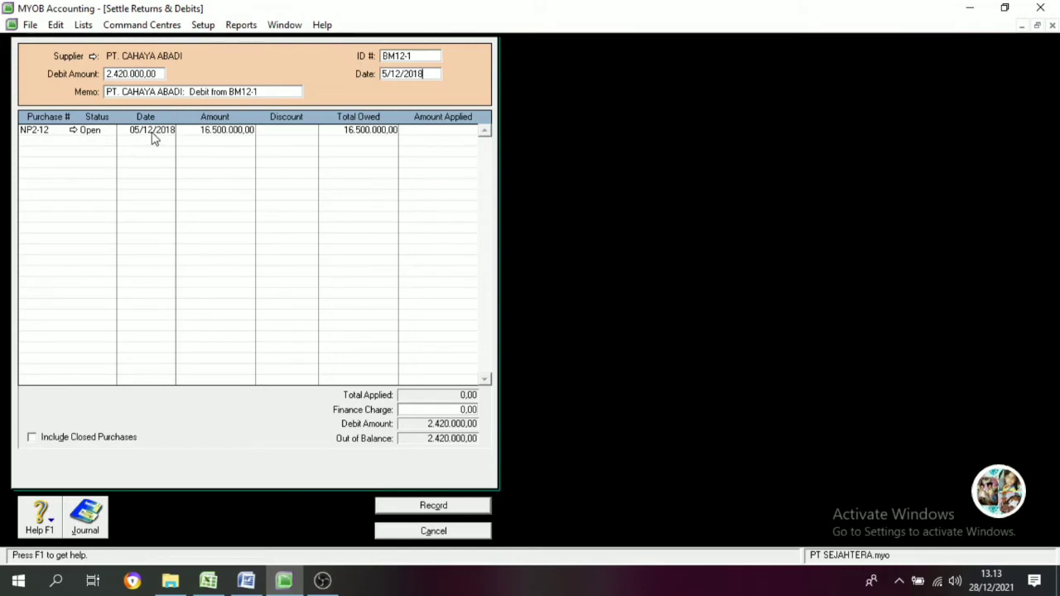
- Apply 2.420.000 to purchase NP2-12 with a discount of 0, record the settlement and return to the command centre
{"action": "left_click", "coordinate": [436, 132]}
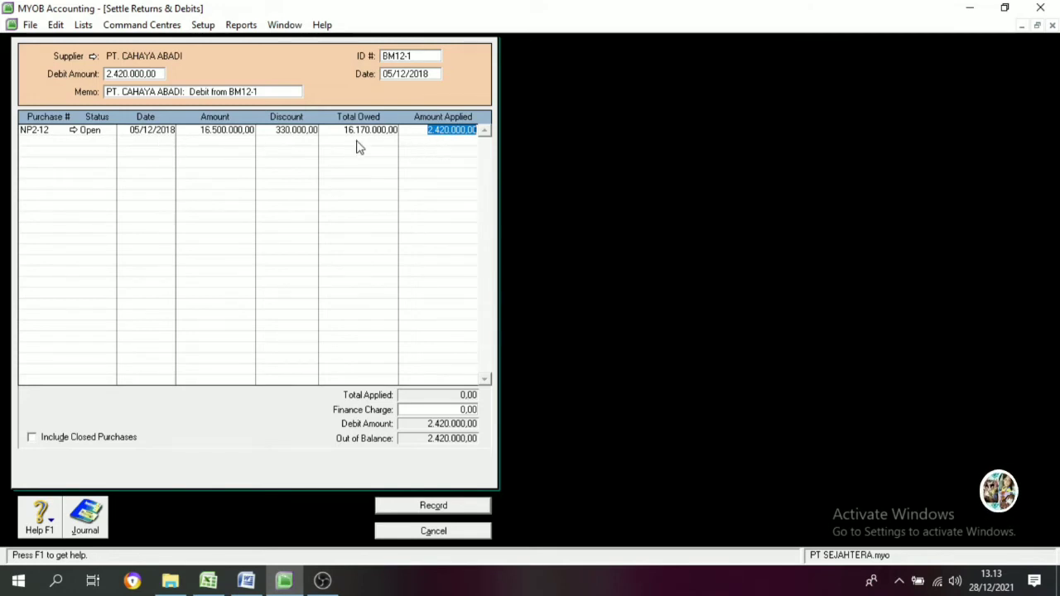
{"action": "left_click", "coordinate": [297, 133]}
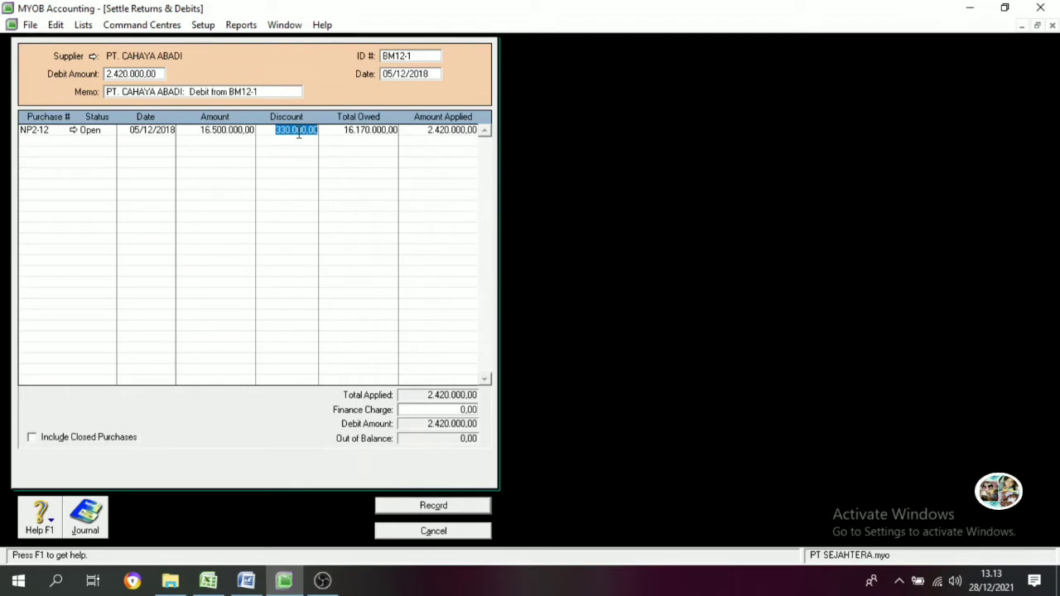
{"action": "type", "text": "0"}
{"action": "key", "text": "Tab"}
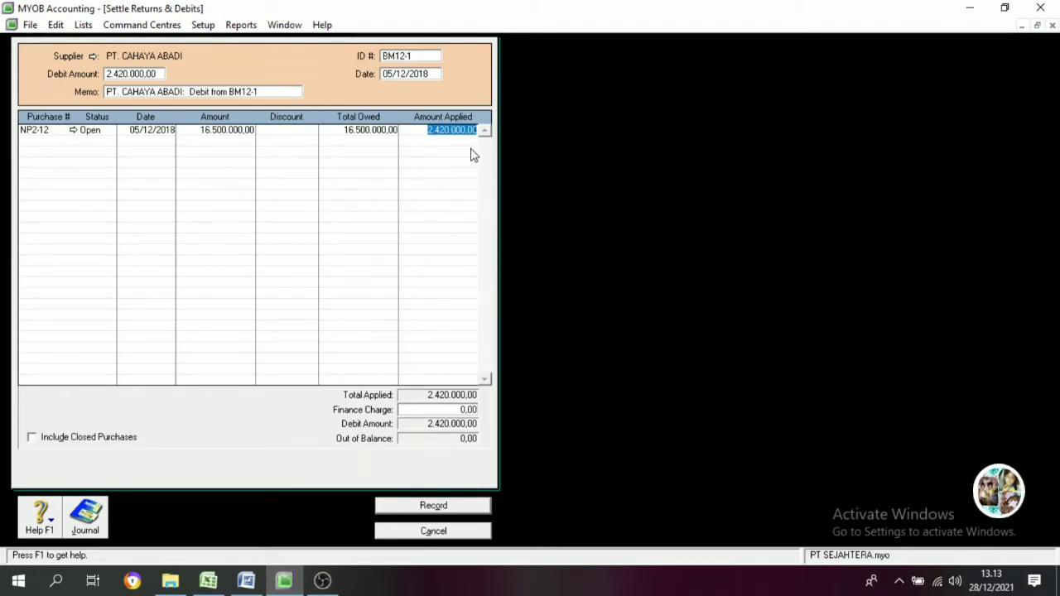
{"action": "key", "text": "Tab"}
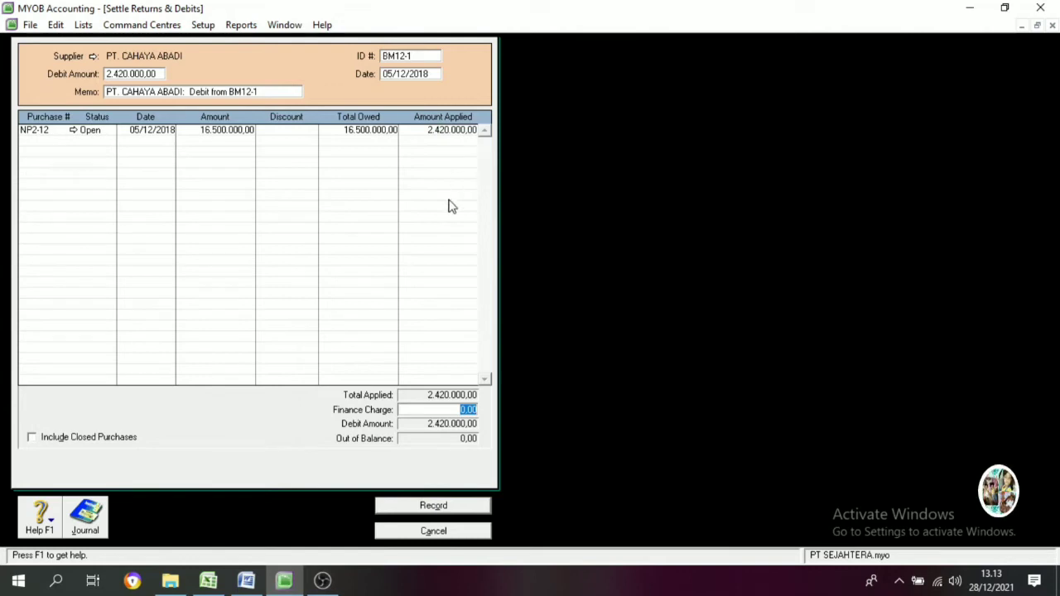
{"action": "left_click", "coordinate": [450, 506]}
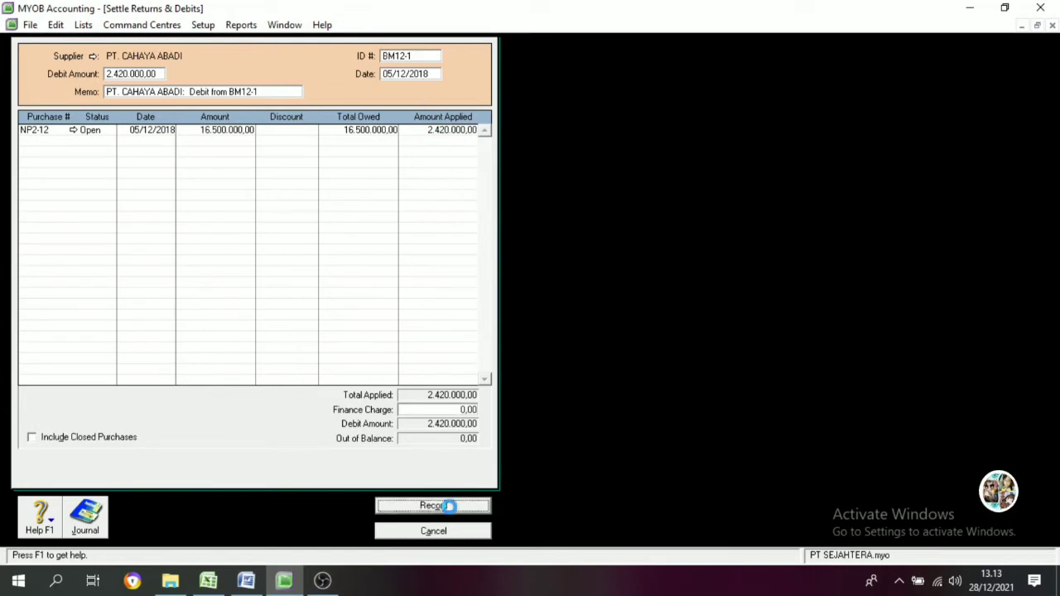
{"action": "left_click", "coordinate": [484, 532]}
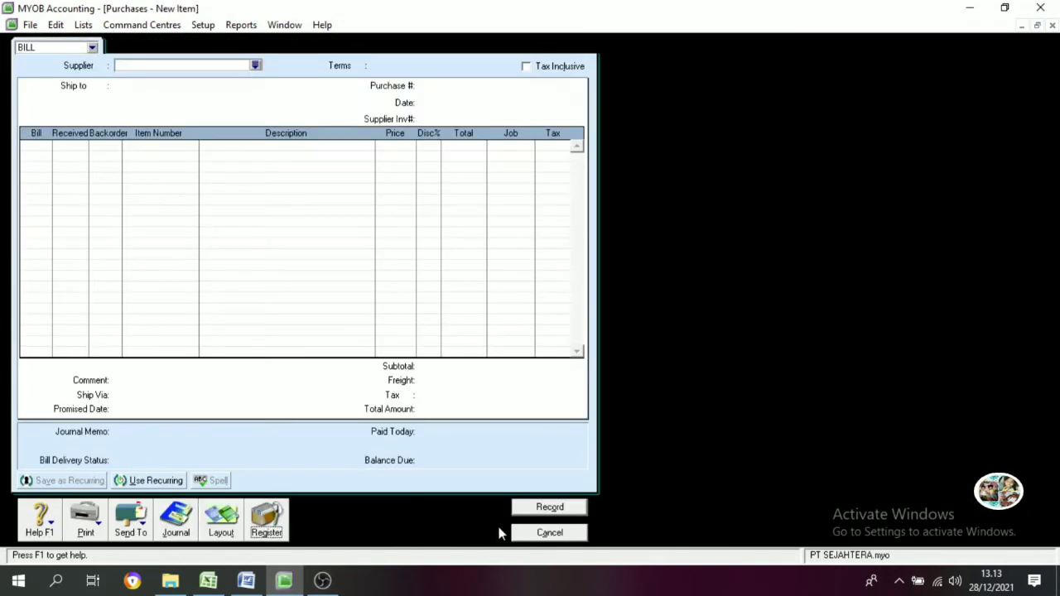
{"action": "left_click", "coordinate": [540, 536]}
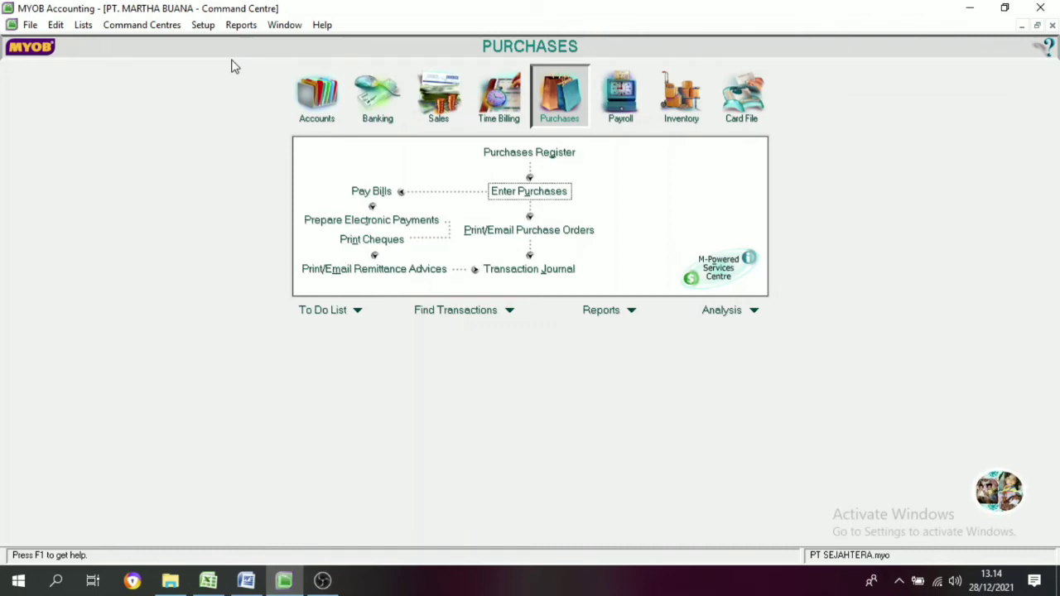
- Find credit note BM12-2 (Dokumen 21) in the Word exercise document and examine its title and issuing company
{"action": "left_click", "coordinate": [246, 580]}
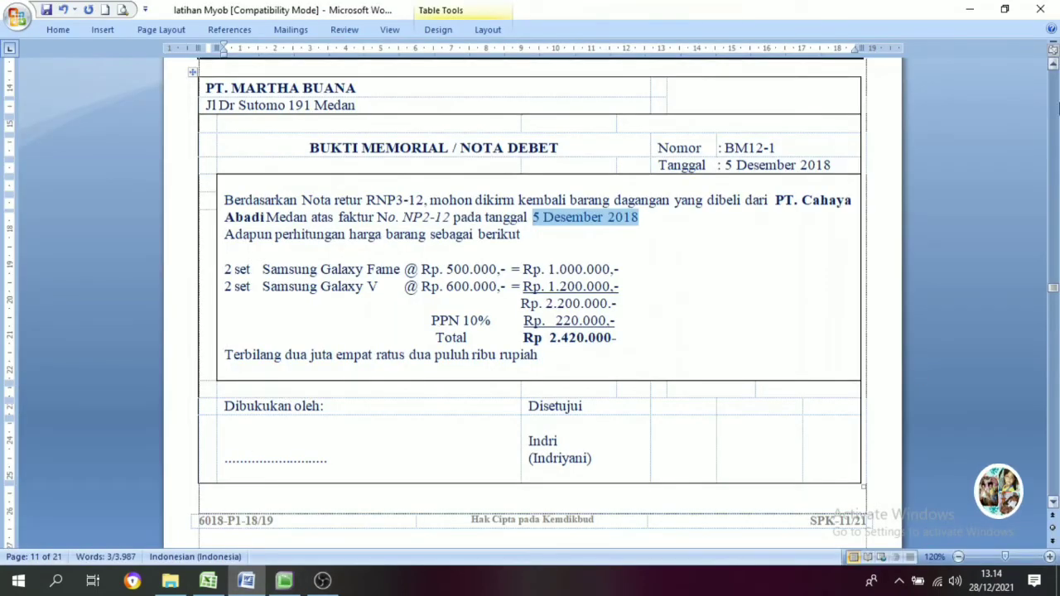
{"action": "left_click_drag", "start_coordinate": [1054, 384], "coordinate": [1054, 505]}
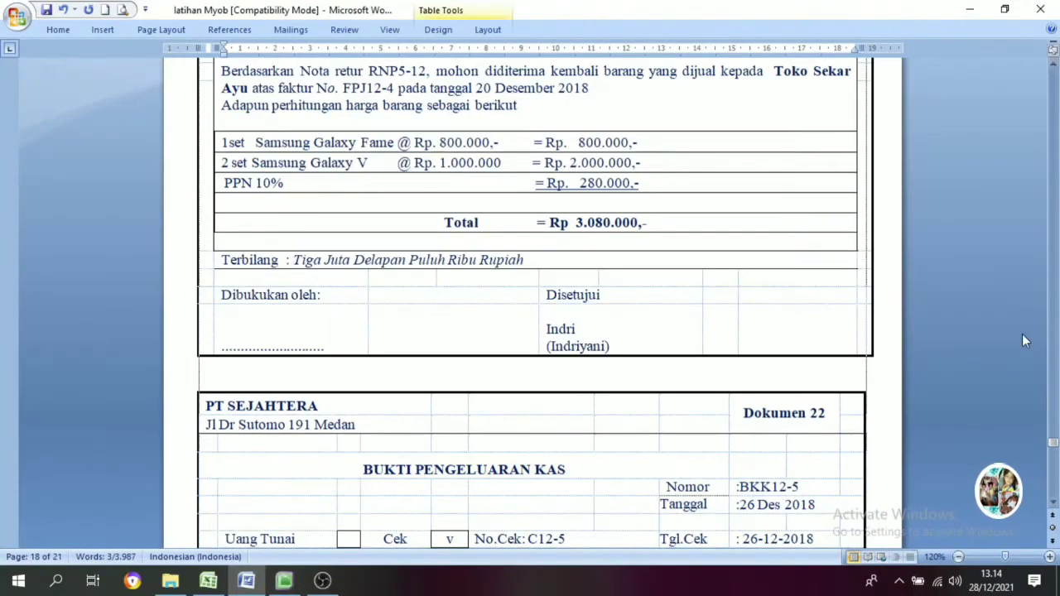
{"action": "left_click_drag", "start_coordinate": [1057, 73], "coordinate": [1057, 73]}
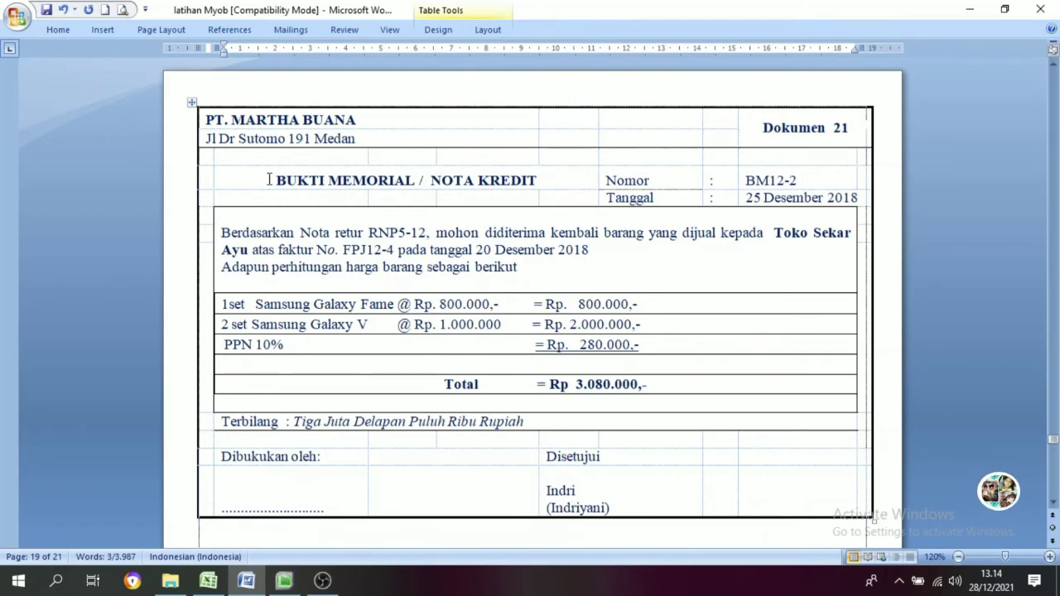
{"action": "left_click_drag", "start_coordinate": [269, 179], "coordinate": [392, 172]}
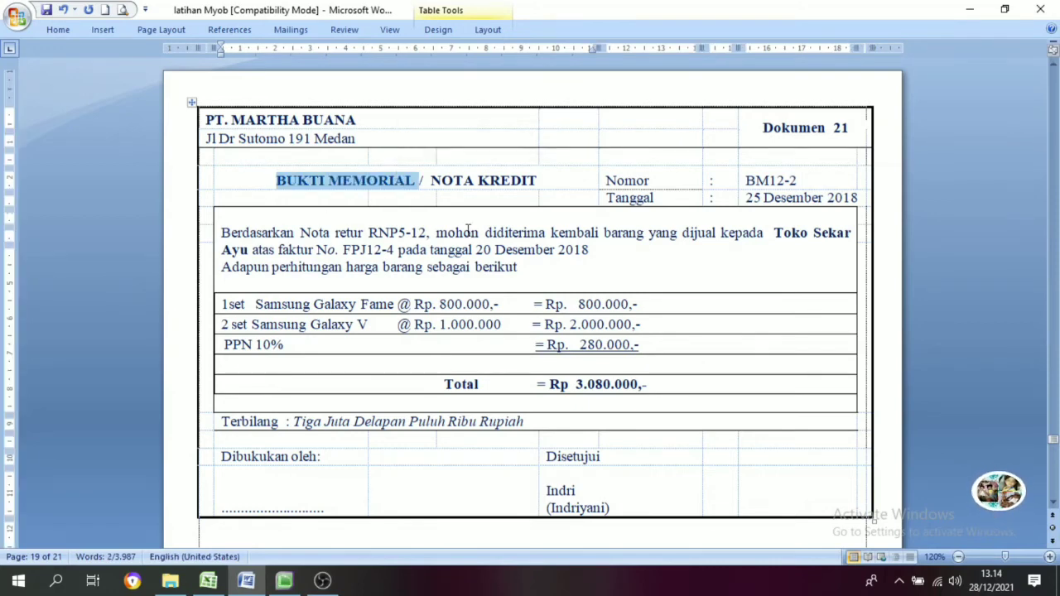
{"action": "left_click", "coordinate": [540, 180]}
{"action": "left_click_drag", "start_coordinate": [544, 180], "coordinate": [432, 186]}
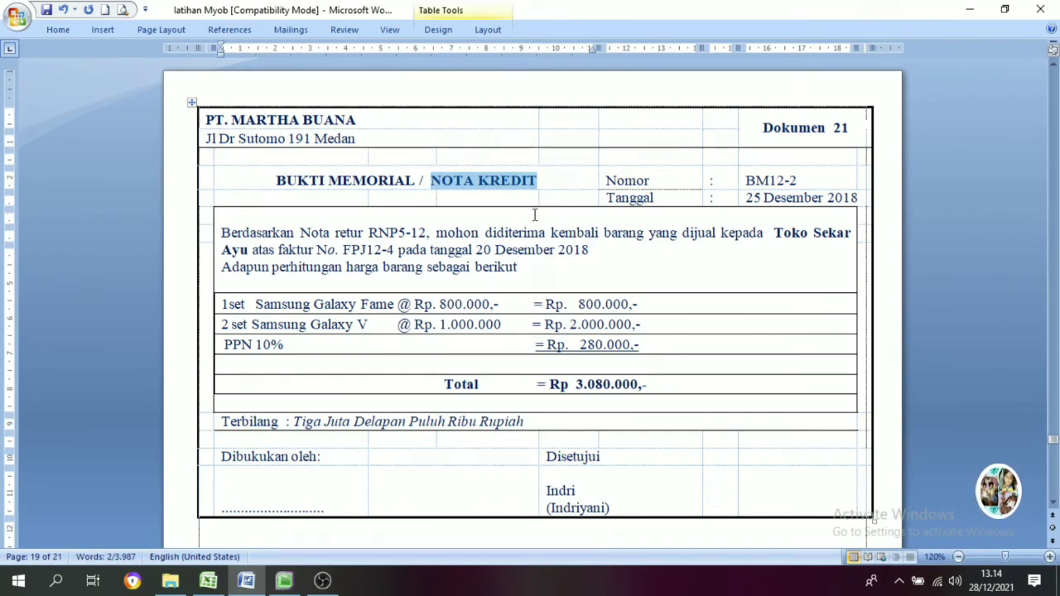
{"action": "left_click", "coordinate": [560, 182]}
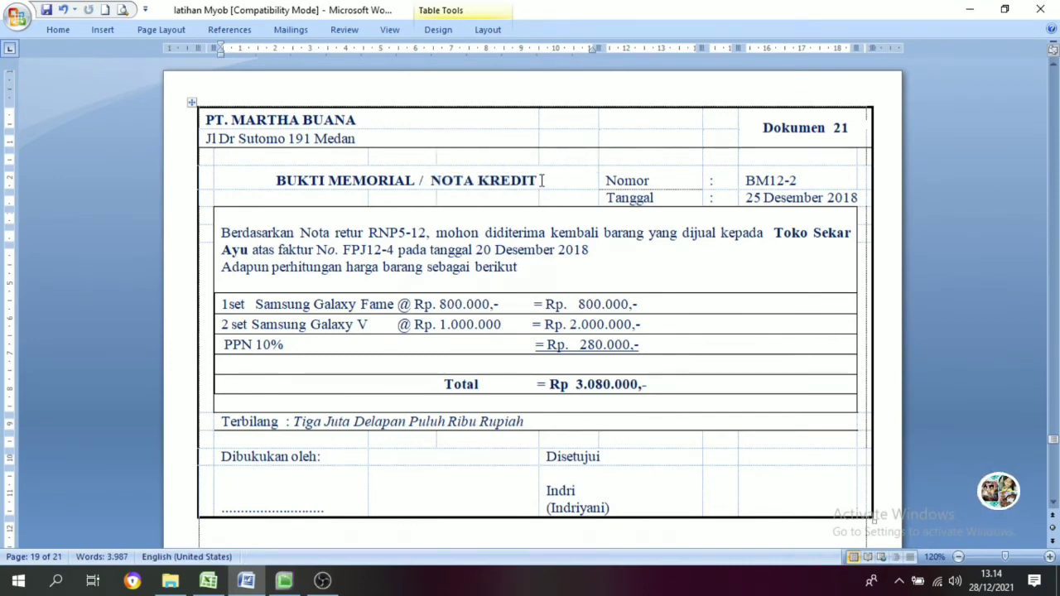
{"action": "left_click_drag", "start_coordinate": [544, 179], "coordinate": [431, 183]}
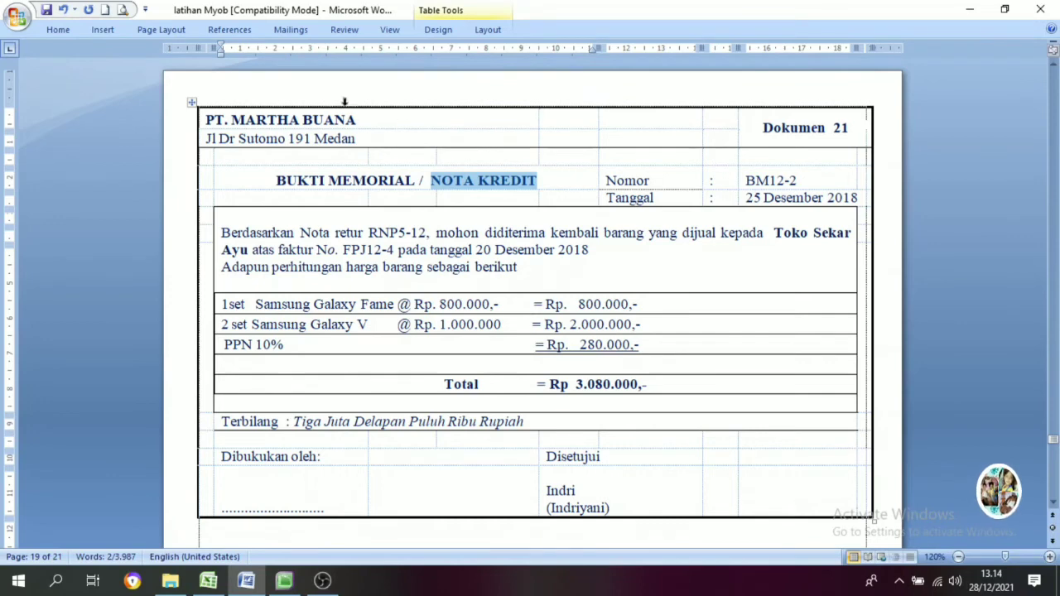
{"action": "left_click", "coordinate": [375, 119]}
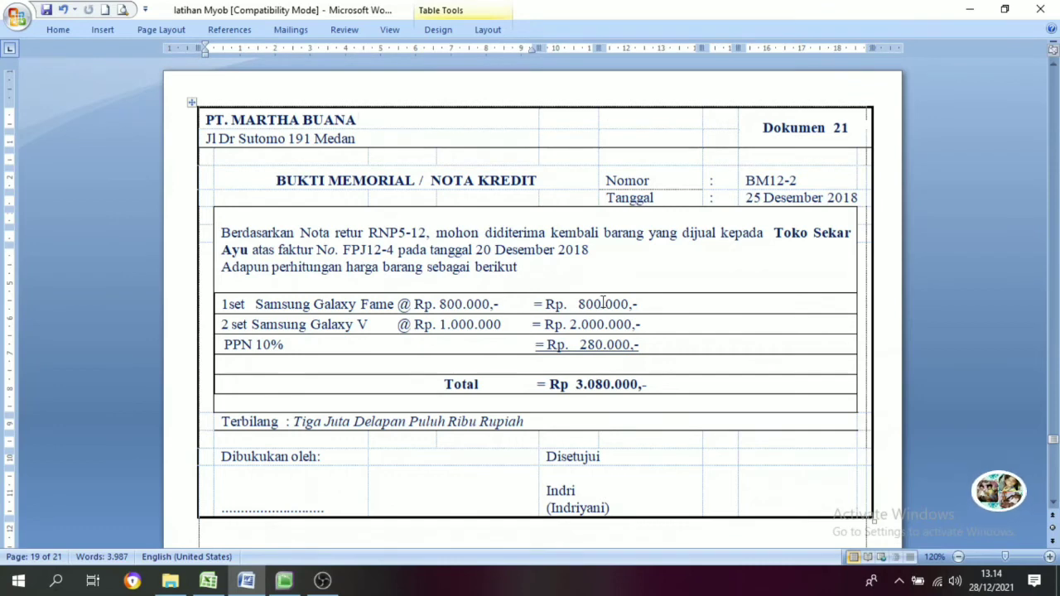
- Switch to MYOB and start a new sales invoice from the Sales command centre
{"action": "left_click", "coordinate": [284, 580]}
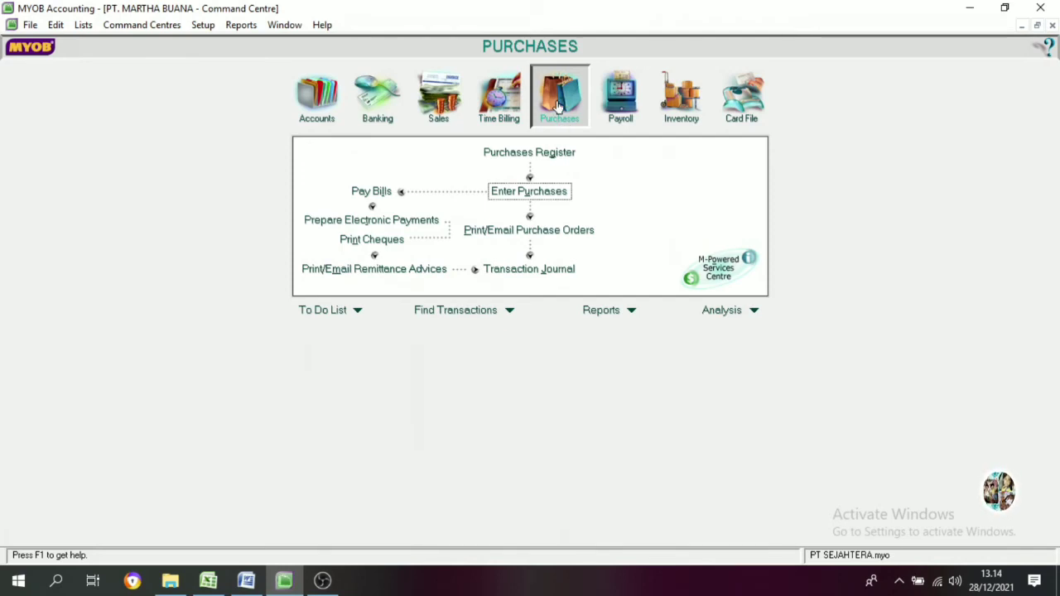
{"action": "left_click", "coordinate": [439, 108]}
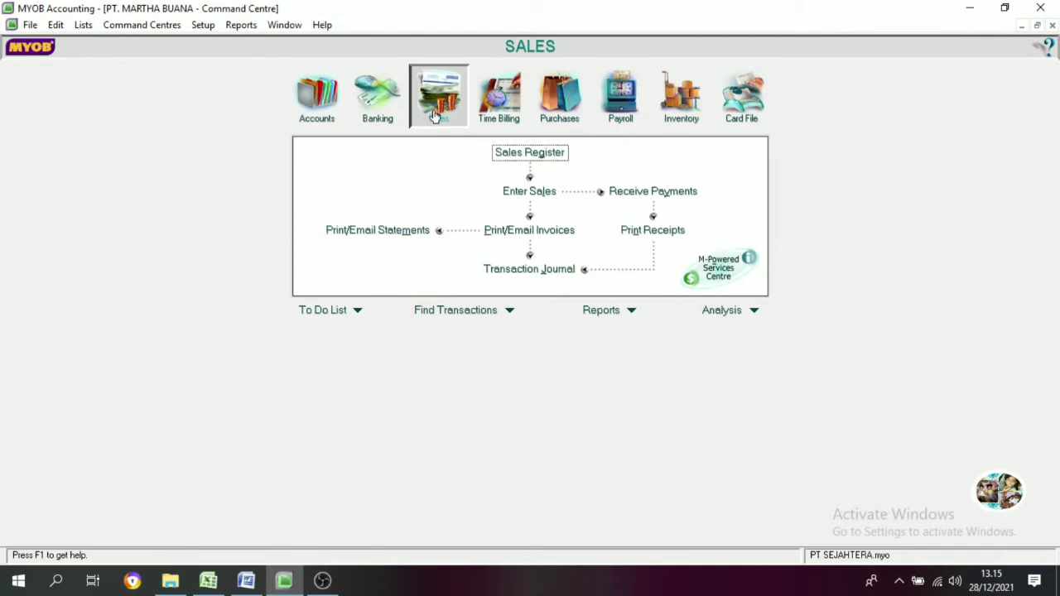
{"action": "left_click", "coordinate": [544, 189]}
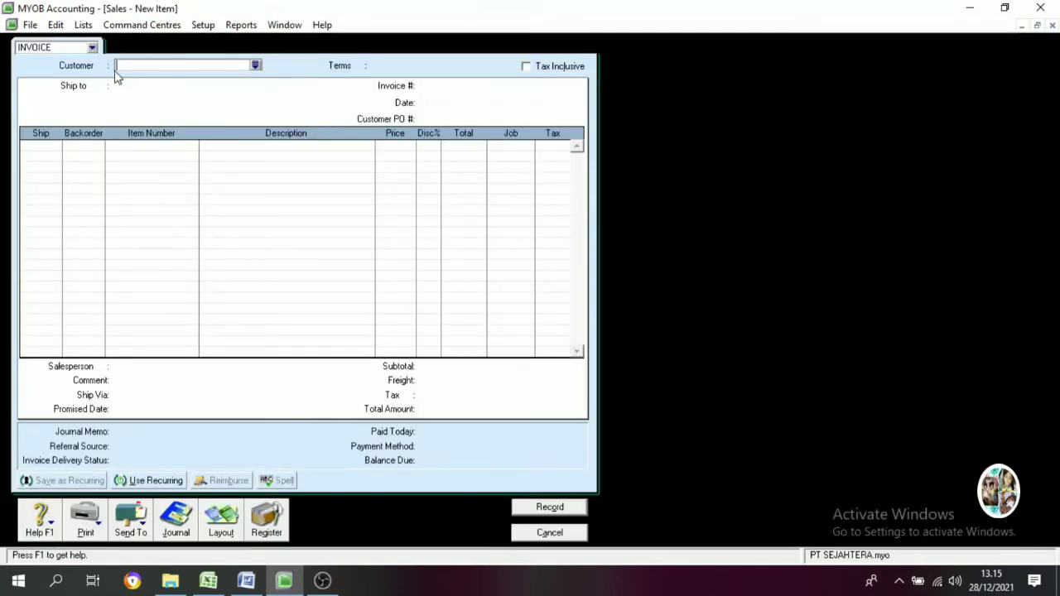
- Find the customer in Word's credit note BM12-2 and choose Toko Sekar Ayu as the customer of the MYOB invoice
{"action": "left_click", "coordinate": [246, 580]}
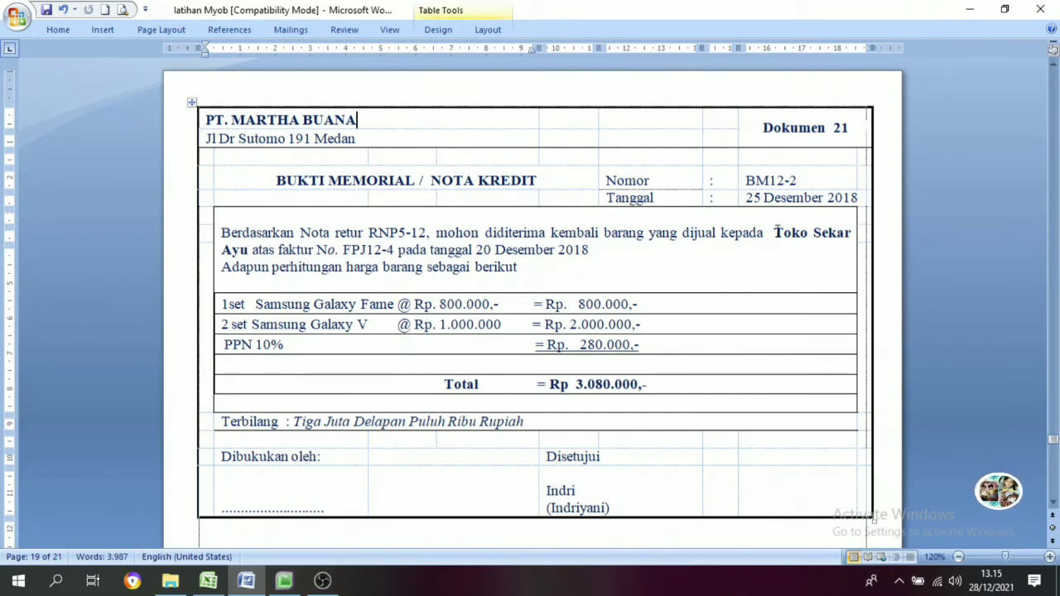
{"action": "left_click_drag", "start_coordinate": [772, 234], "coordinate": [760, 265]}
{"action": "left_click", "coordinate": [783, 262]}
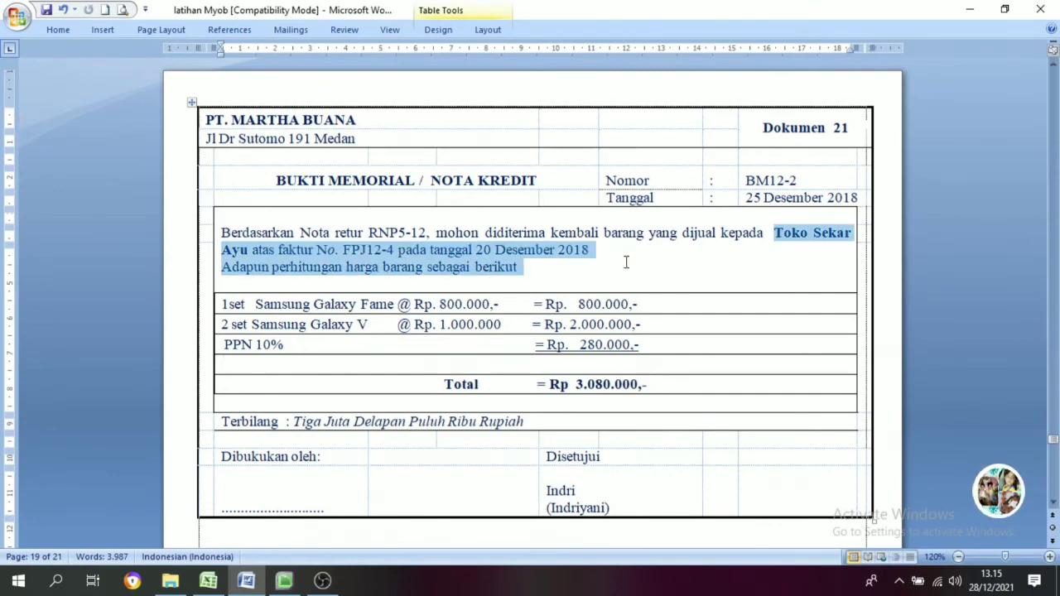
{"action": "left_click_drag", "start_coordinate": [626, 262], "coordinate": [257, 255]}
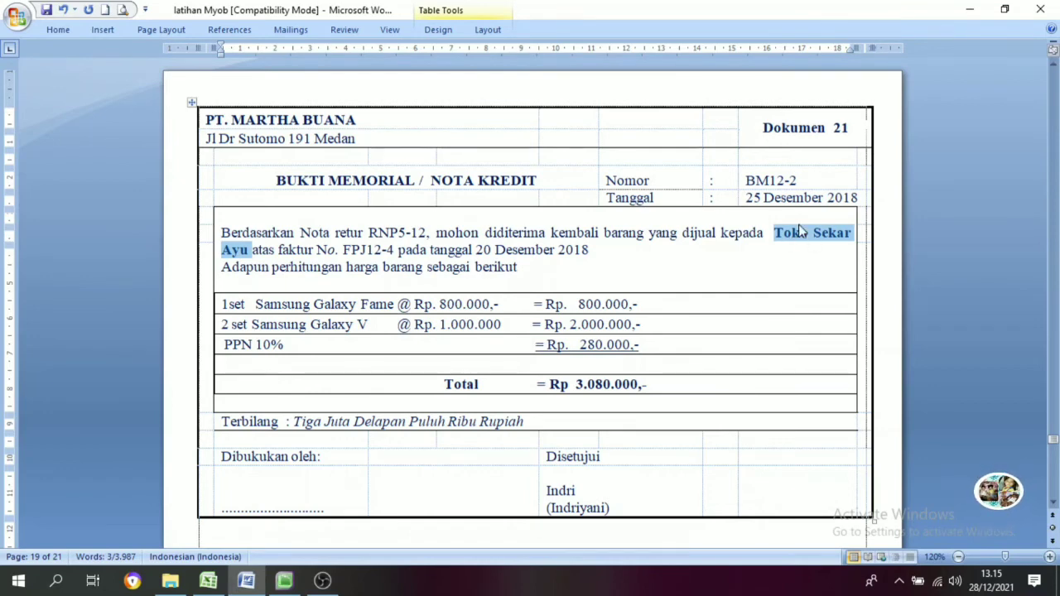
{"action": "left_click", "coordinate": [284, 580]}
{"action": "left_click", "coordinate": [256, 66]}
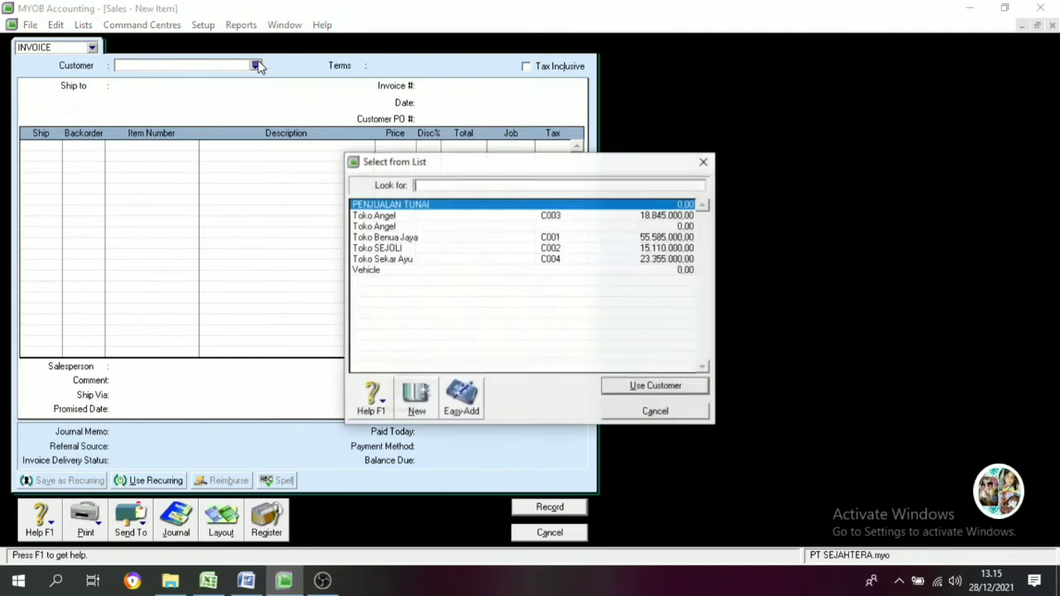
{"action": "left_click", "coordinate": [395, 259]}
{"action": "left_click", "coordinate": [631, 385]}
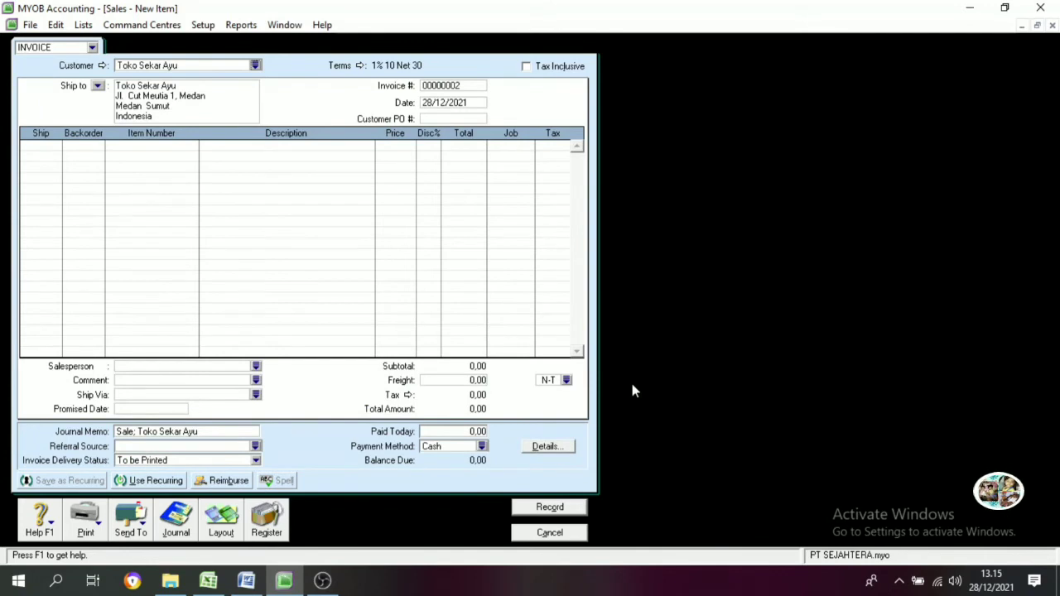
- Set the invoice's credit terms so that payment is due C.O.D
{"action": "left_click", "coordinate": [361, 66]}
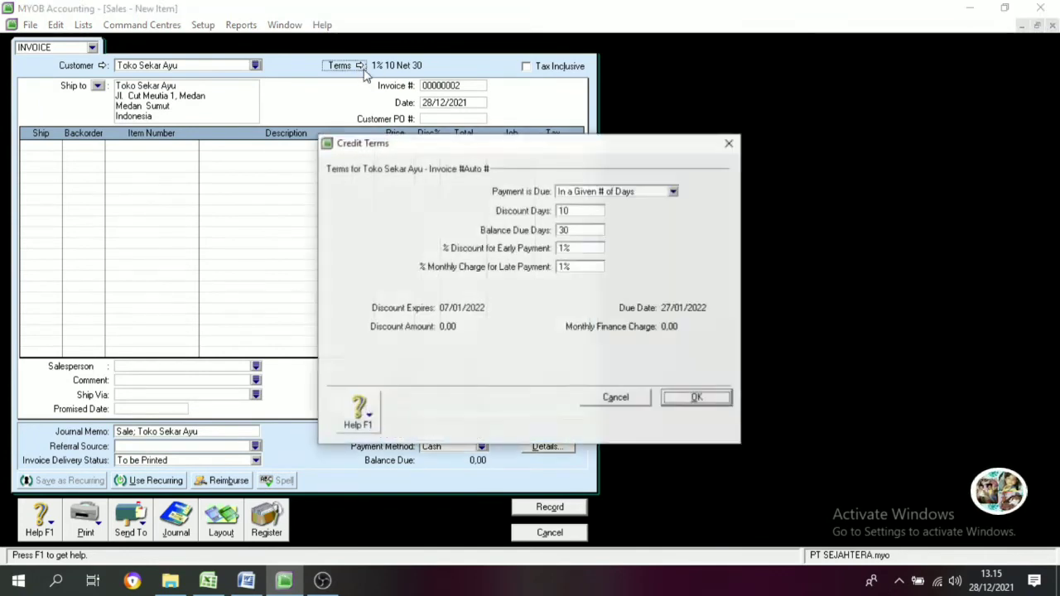
{"action": "left_click", "coordinate": [627, 193]}
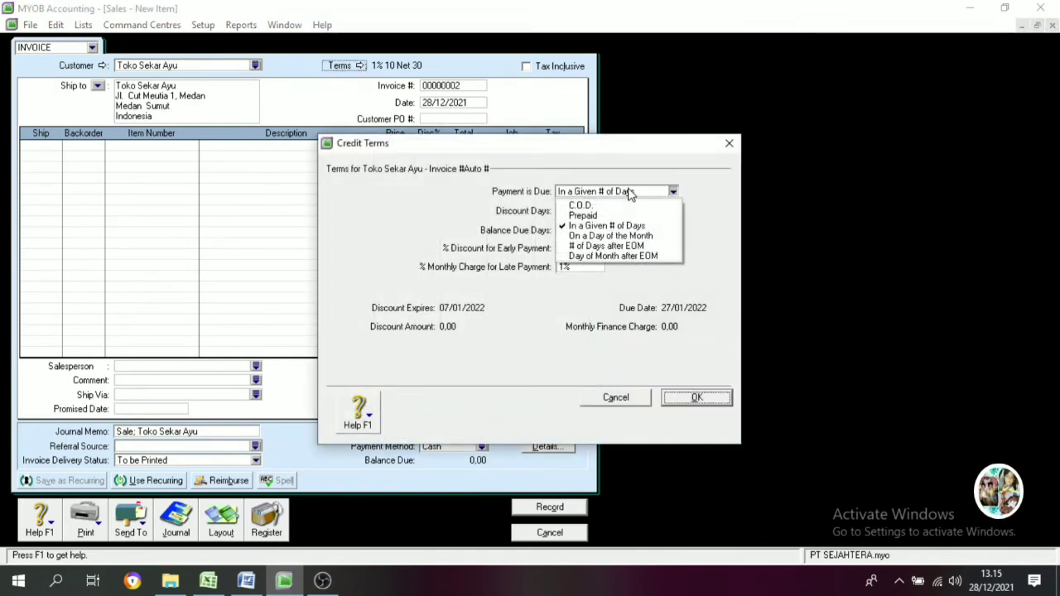
{"action": "left_click", "coordinate": [608, 206]}
{"action": "left_click", "coordinate": [697, 399]}
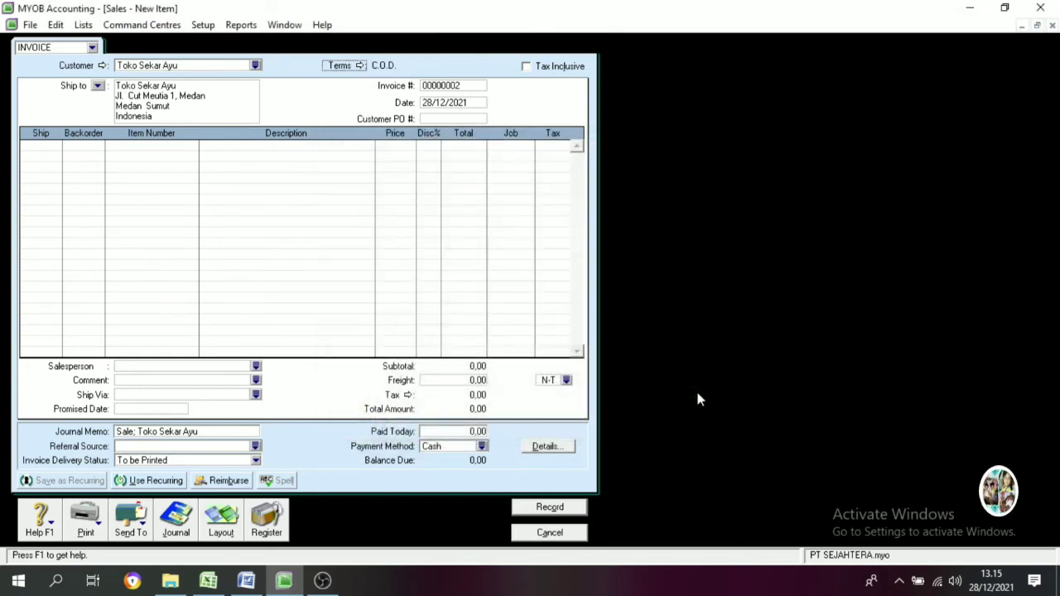
- Copy the document number BM12-2 from the Word credit note into the MYOB invoice number
{"action": "left_click", "coordinate": [438, 87]}
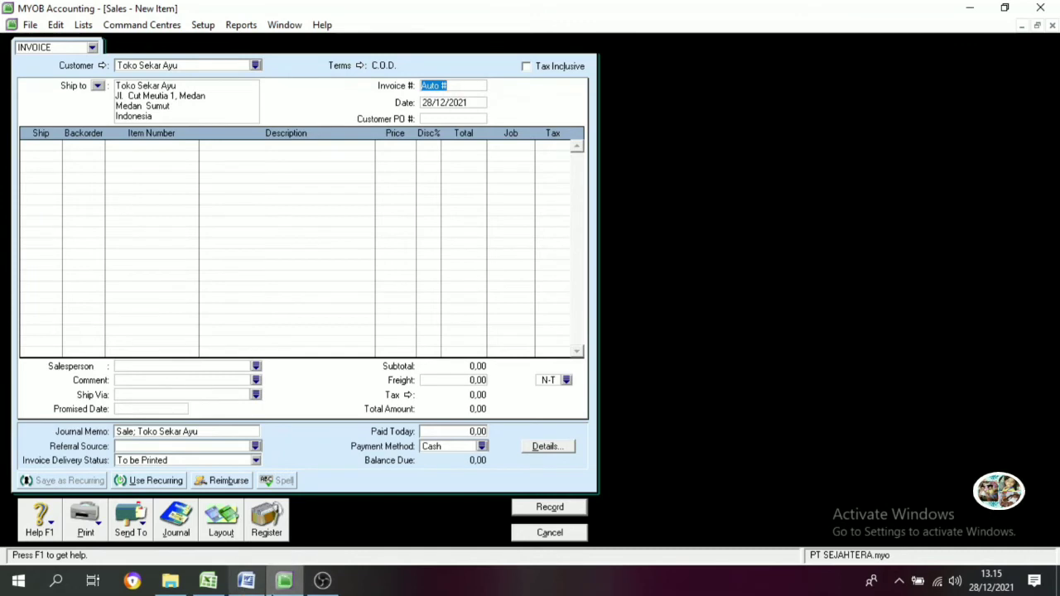
{"action": "left_click", "coordinate": [246, 582]}
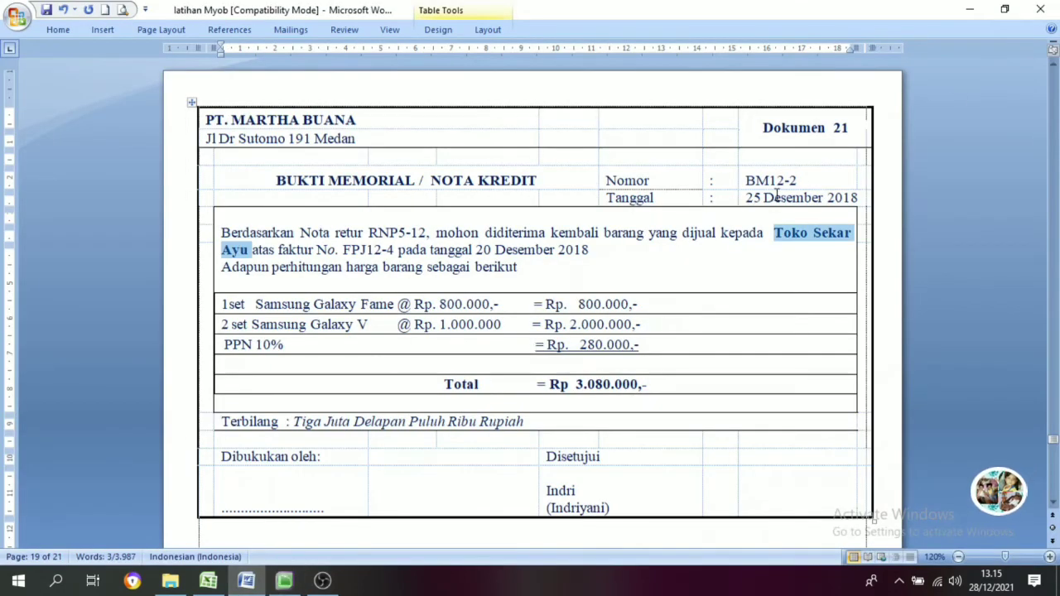
{"action": "left_click_drag", "start_coordinate": [810, 176], "coordinate": [748, 180]}
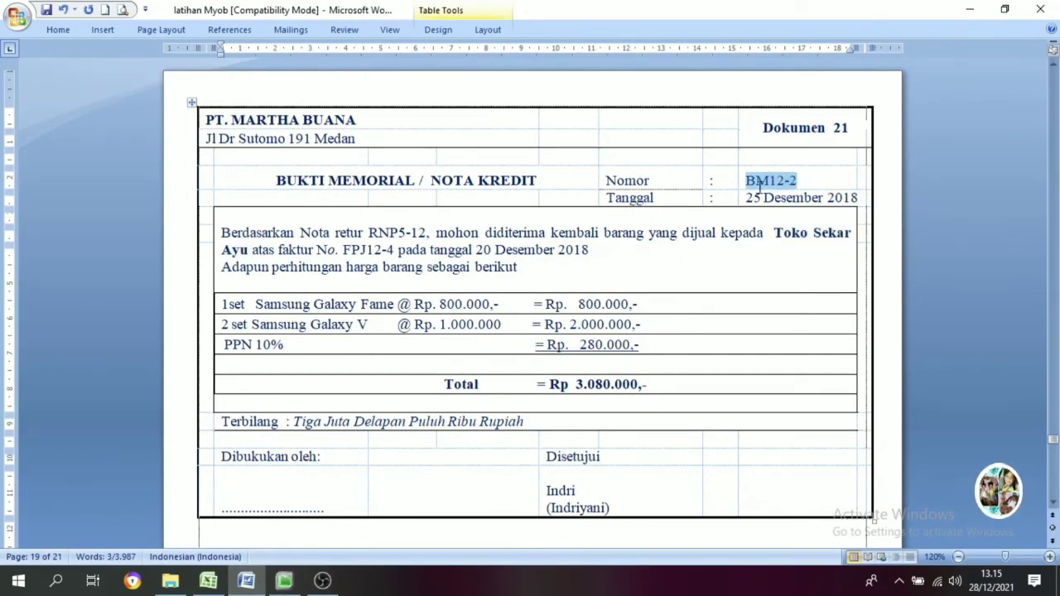
{"action": "right_click", "coordinate": [760, 184]}
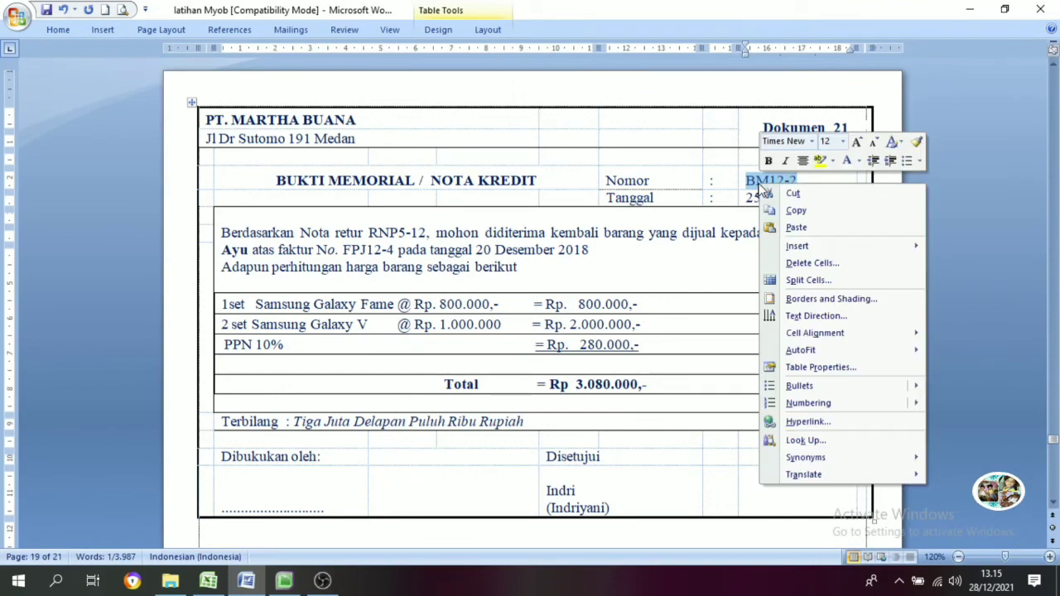
{"action": "left_click", "coordinate": [807, 212]}
{"action": "left_click", "coordinate": [283, 582]}
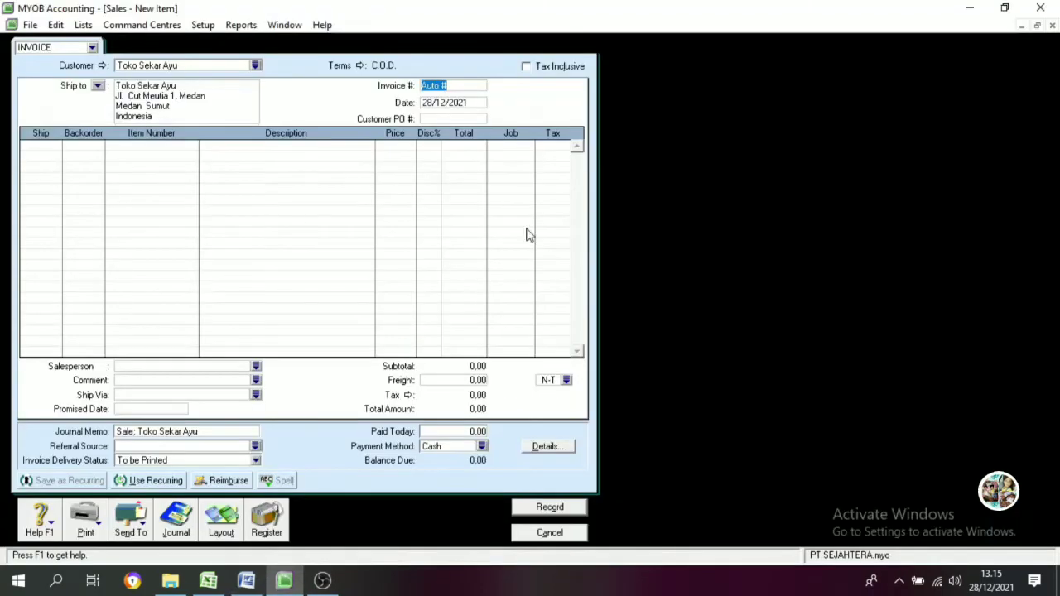
{"action": "right_click", "coordinate": [431, 86]}
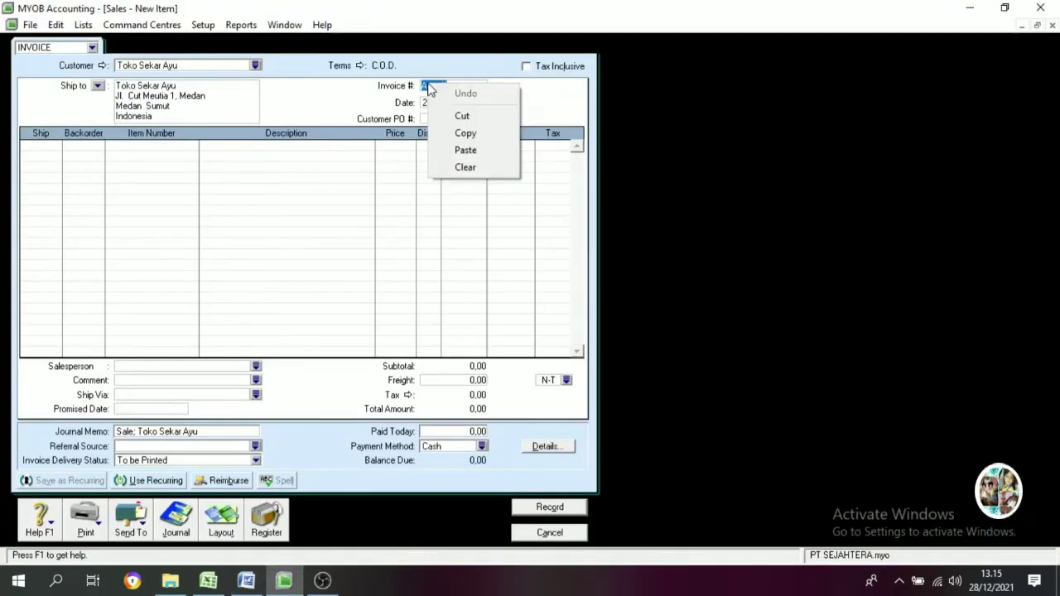
{"action": "left_click", "coordinate": [462, 150]}
{"action": "key", "text": "Tab"}
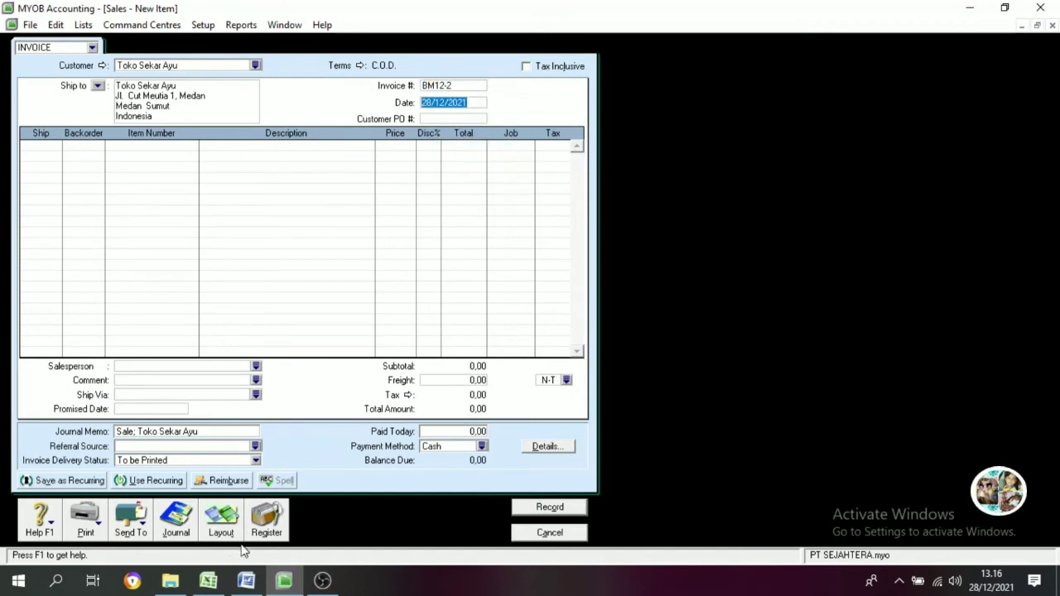
- Check the credit note's date in Word and set the MYOB invoice date to 25/12/2018
{"action": "left_click", "coordinate": [246, 582]}
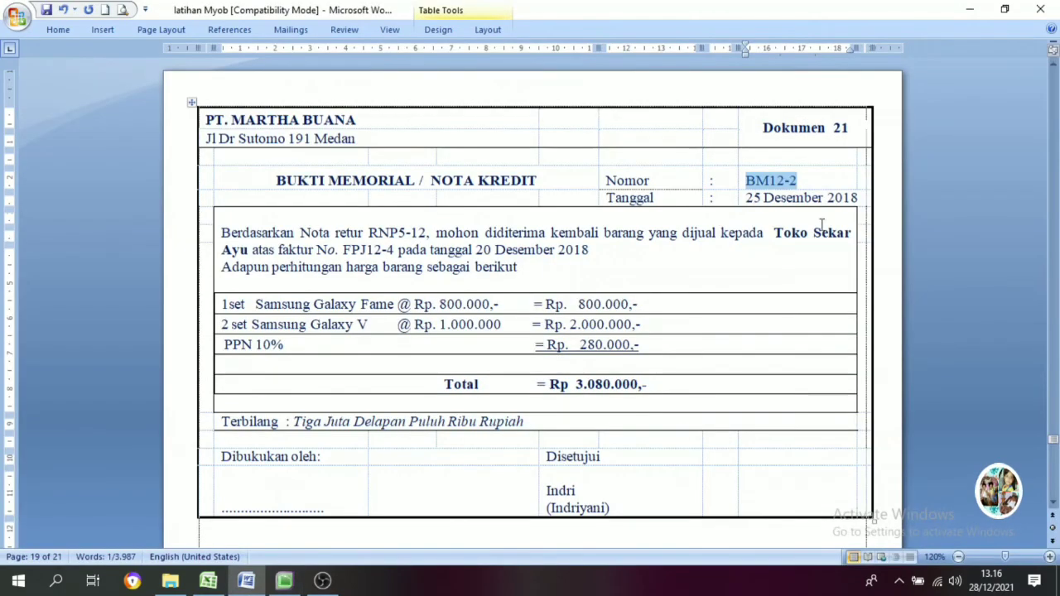
{"action": "left_click", "coordinate": [284, 582]}
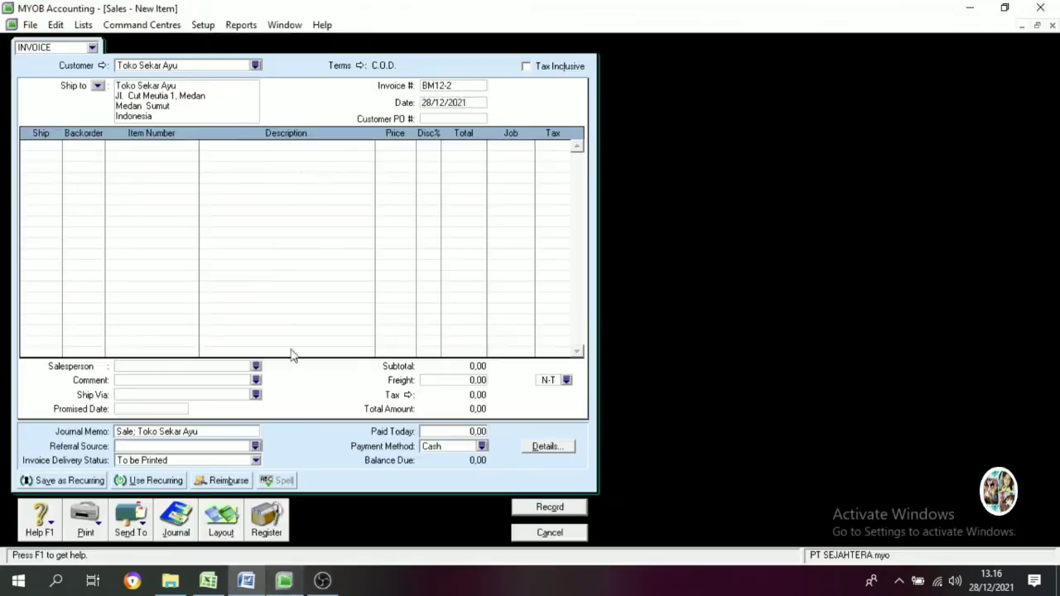
{"action": "left_click", "coordinate": [435, 102]}
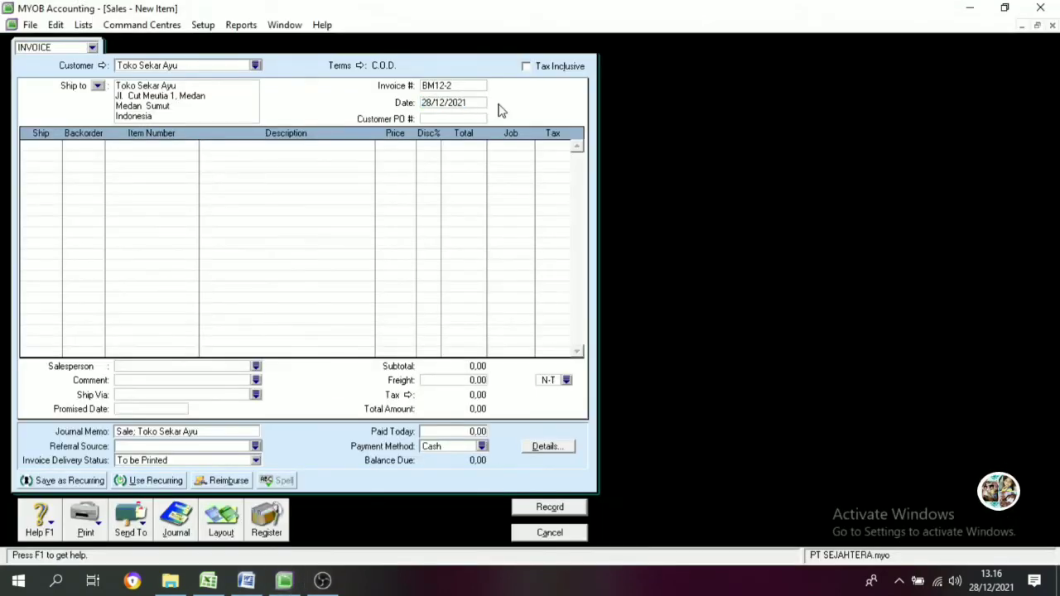
{"action": "key", "text": "BackSpace"}
{"action": "type", "text": "5"}
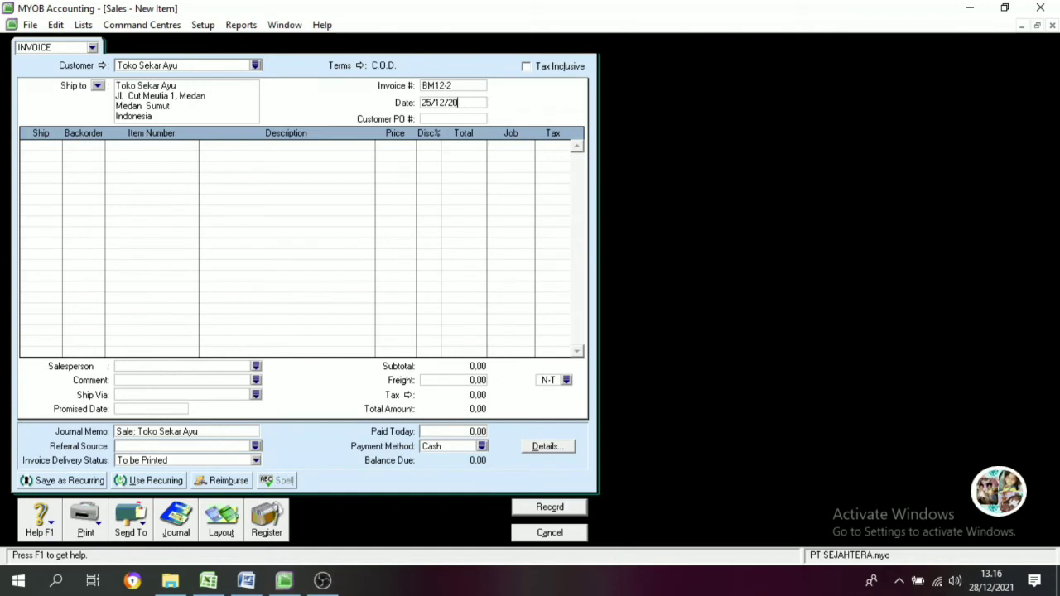
{"action": "type", "text": "18"}
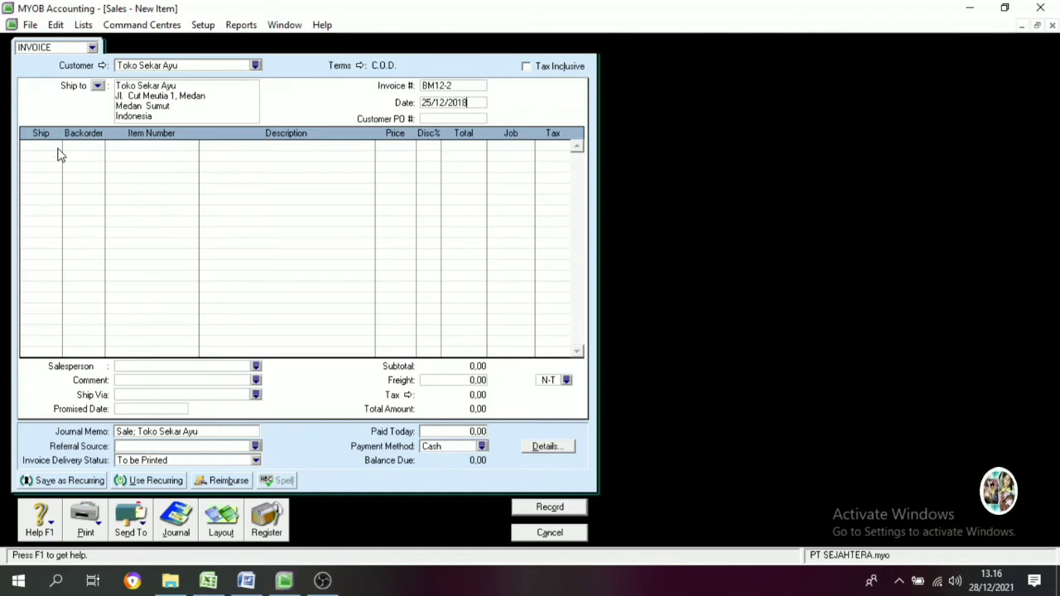
- Consult the Word credit note and enter a ship quantity of -1 for item SG-F (Samsung Galaxy Fame) on the MYOB invoice's first line
{"action": "left_click", "coordinate": [250, 583]}
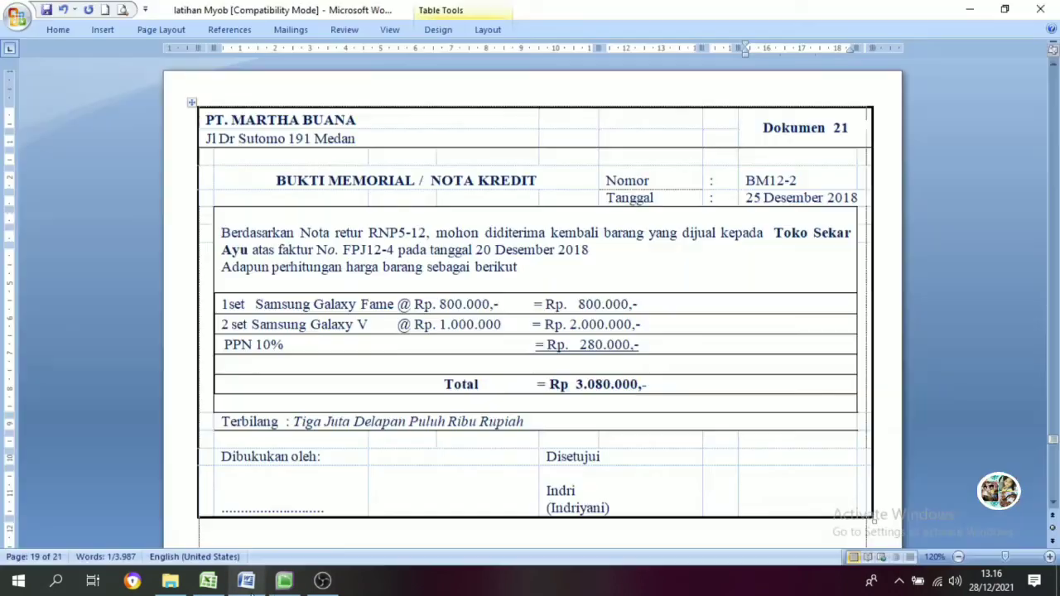
{"action": "left_click", "coordinate": [761, 199]}
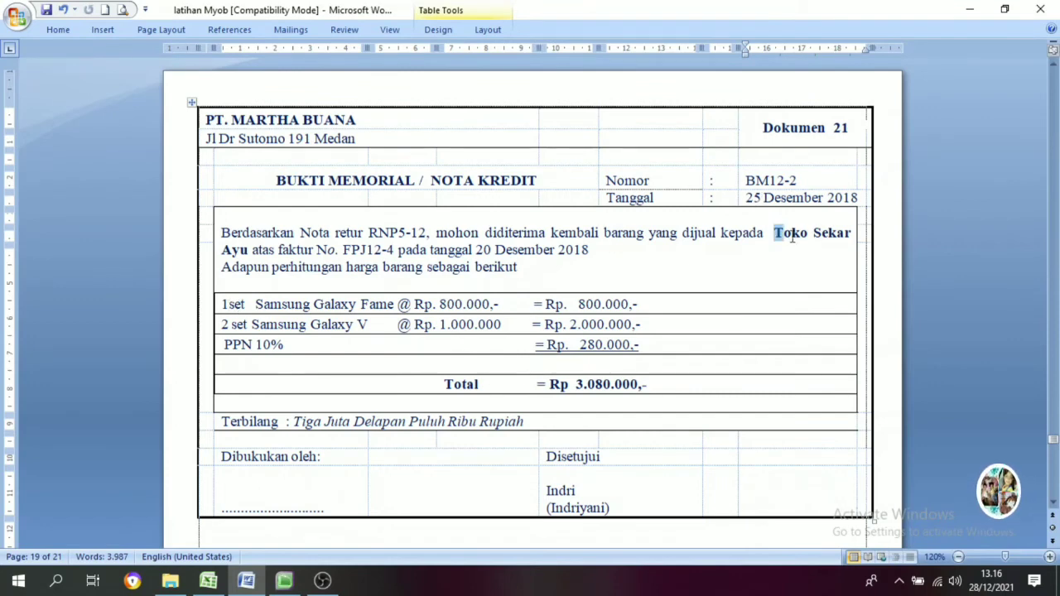
{"action": "left_click_drag", "start_coordinate": [776, 233], "coordinate": [851, 235]}
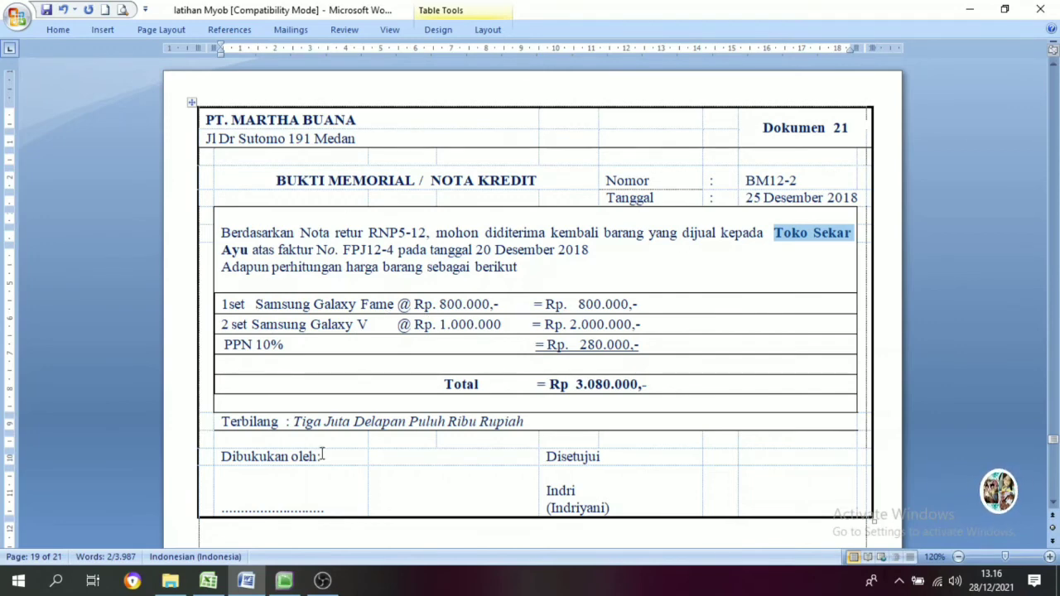
{"action": "left_click", "coordinate": [285, 581]}
{"action": "left_click", "coordinate": [42, 145]}
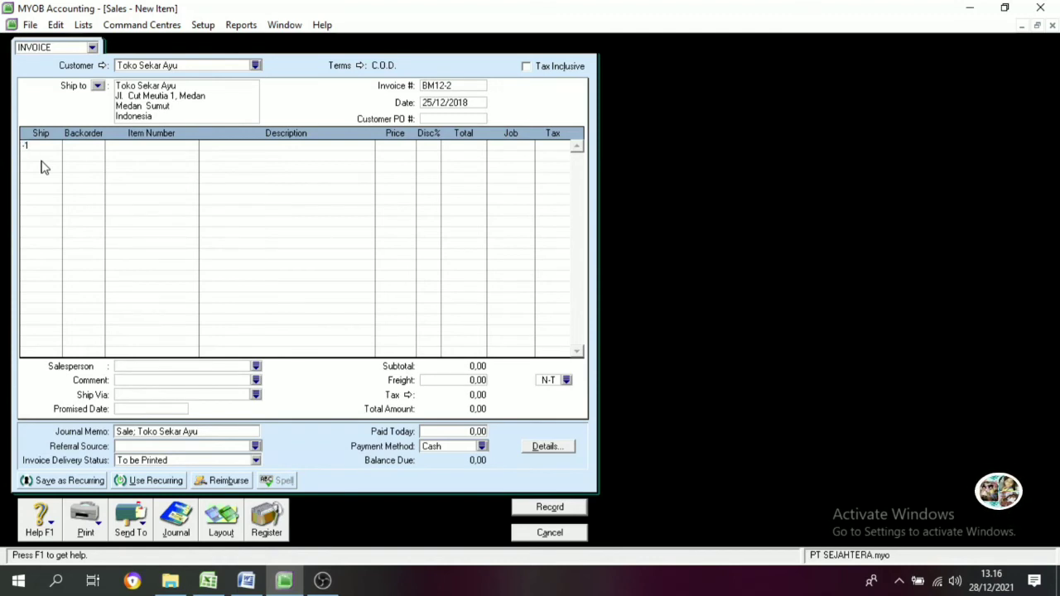
{"action": "key", "text": "Tab"}
{"action": "key", "text": "Tab"}
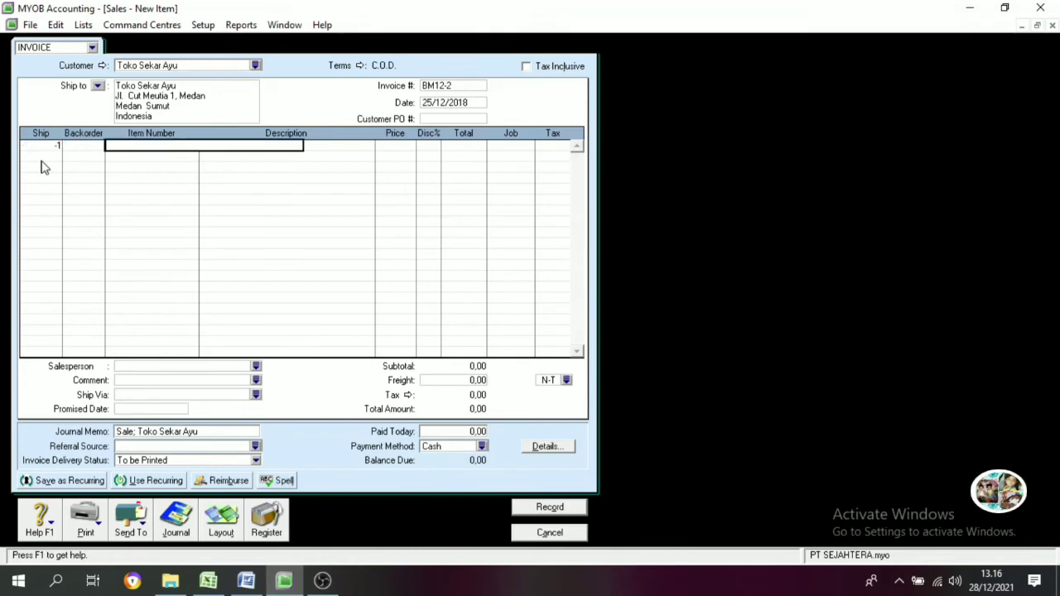
{"action": "key", "text": "Tab"}
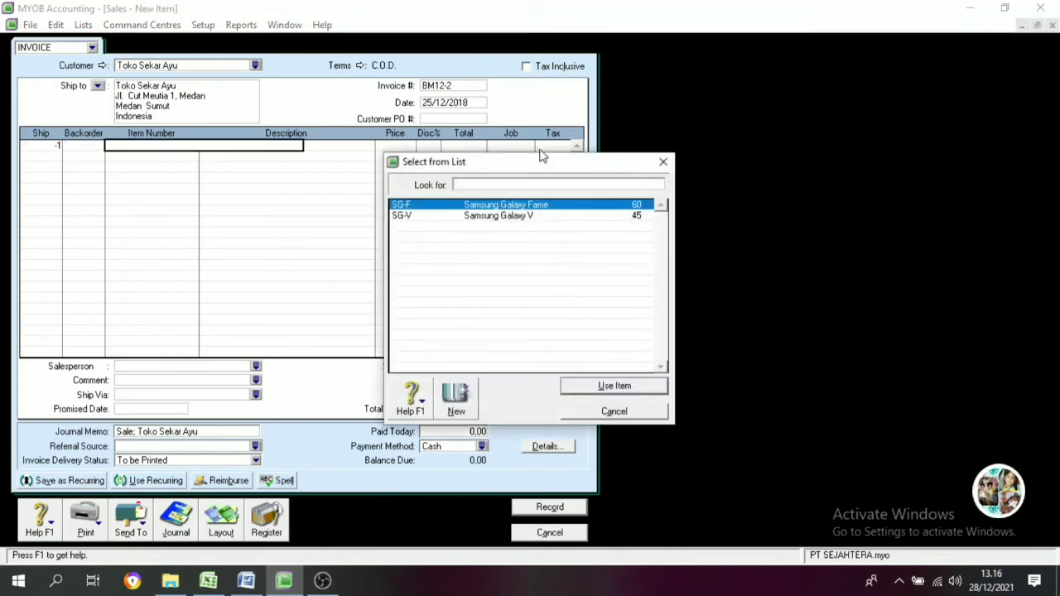
{"action": "left_click", "coordinate": [537, 217]}
{"action": "left_click", "coordinate": [536, 208]}
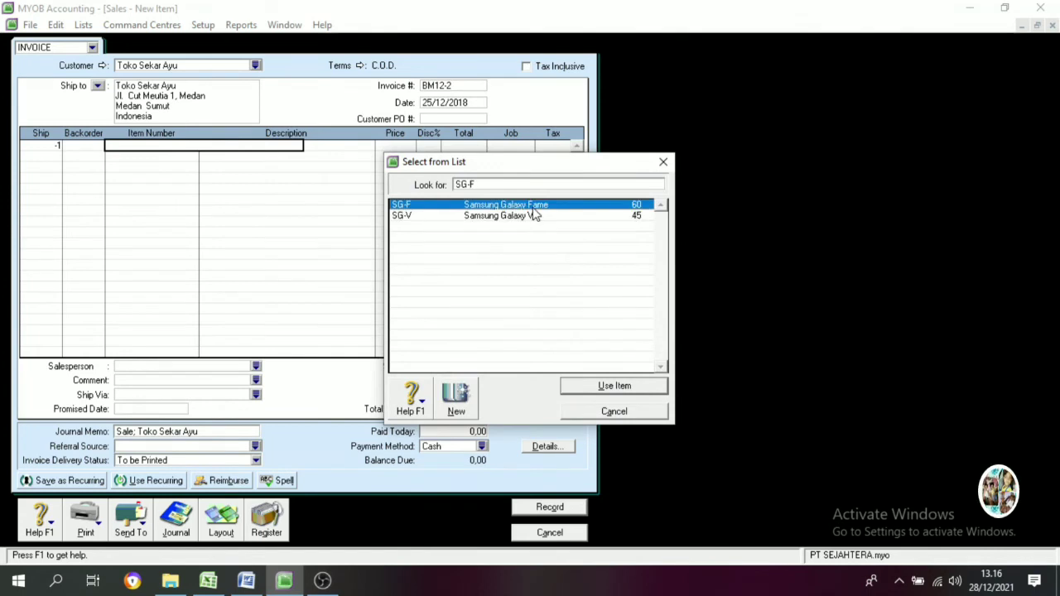
{"action": "left_click", "coordinate": [618, 385]}
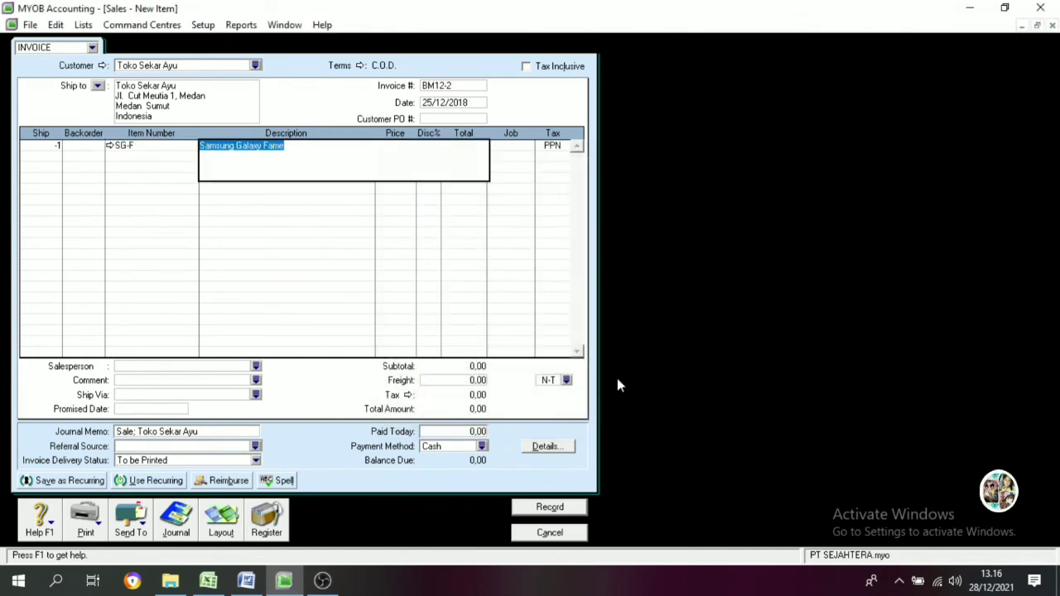
{"action": "key", "text": "Tab"}
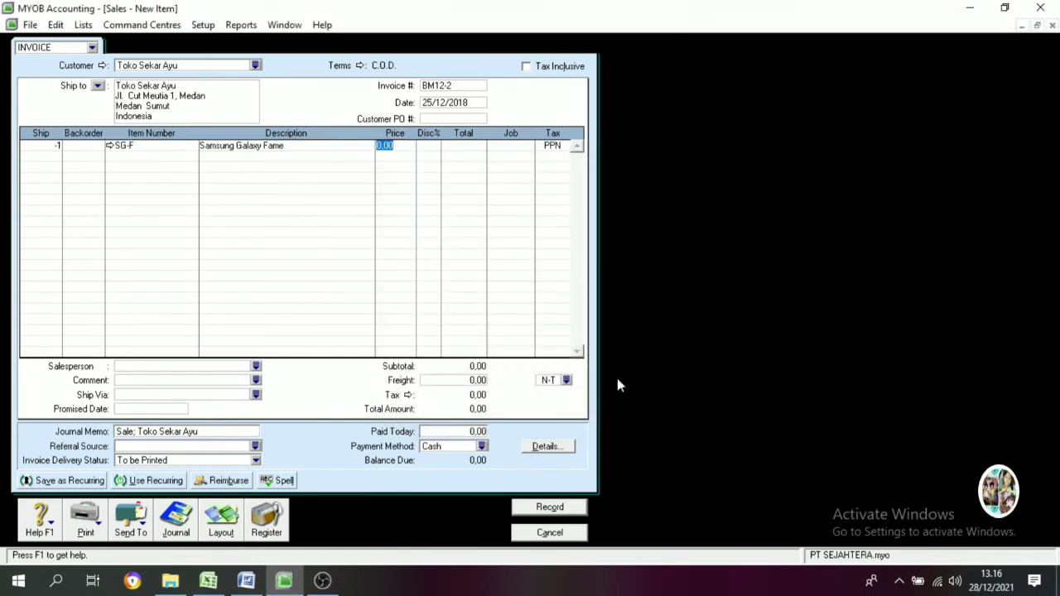
- Check the Samsung Galaxy Fame unit price in the Word credit note and enter 800000 as its price in MYOB
{"action": "left_click", "coordinate": [245, 582]}
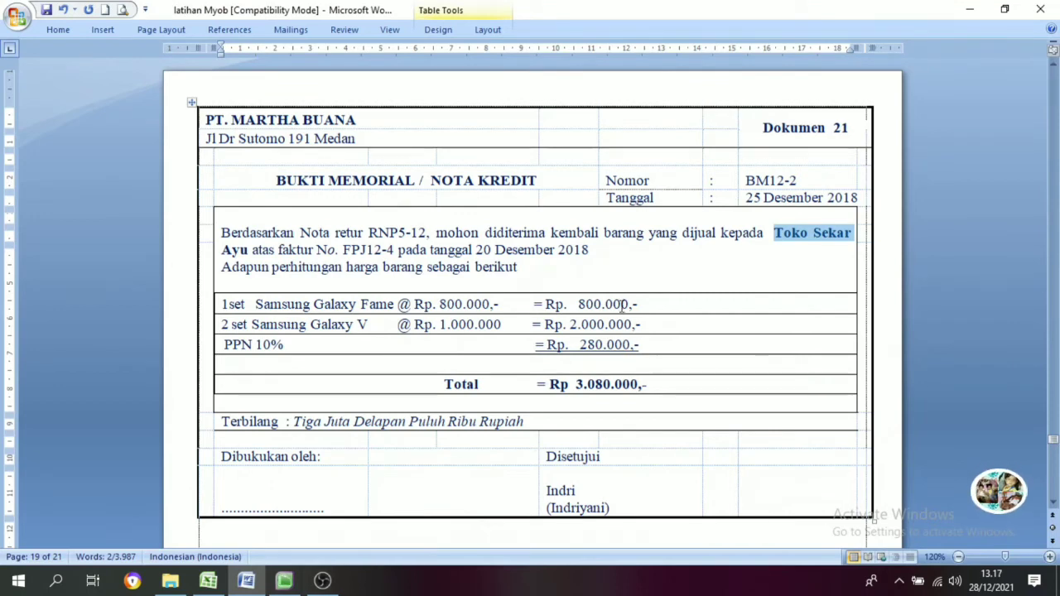
{"action": "left_click", "coordinate": [284, 581]}
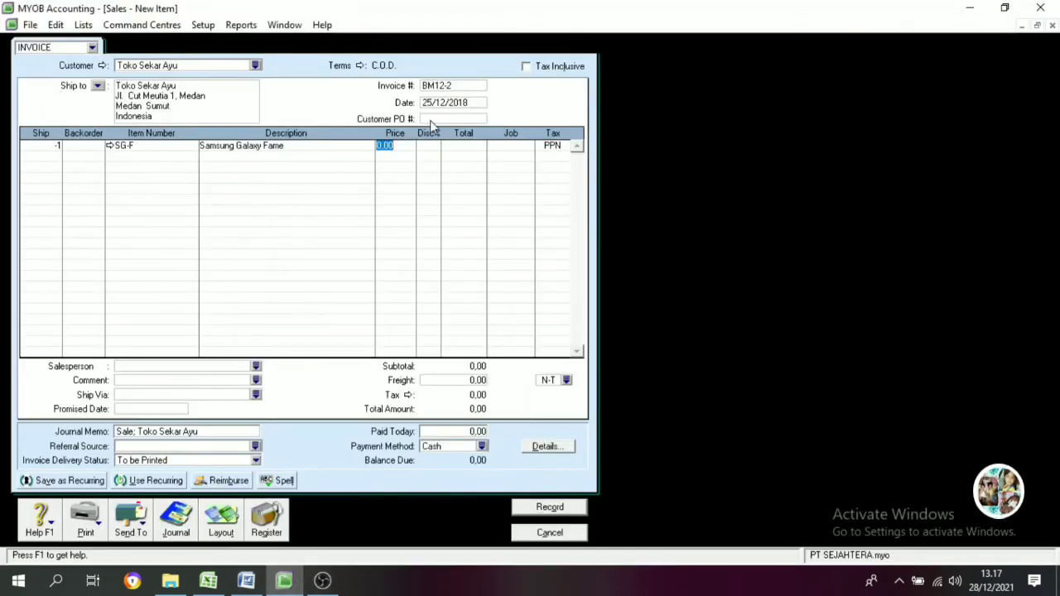
{"action": "type", "text": "8000"}
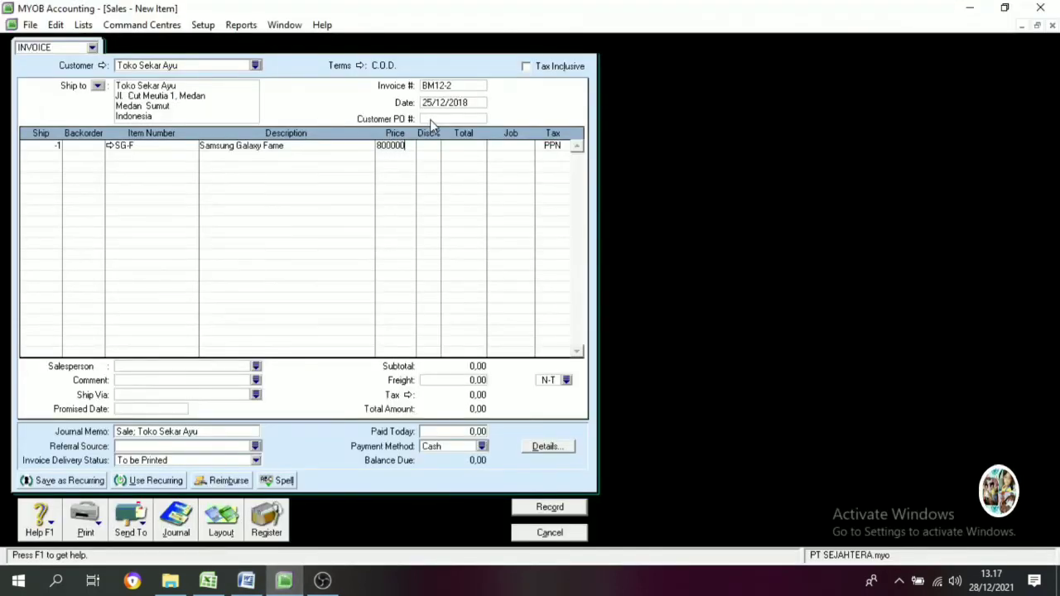
{"action": "key", "text": "Tab"}
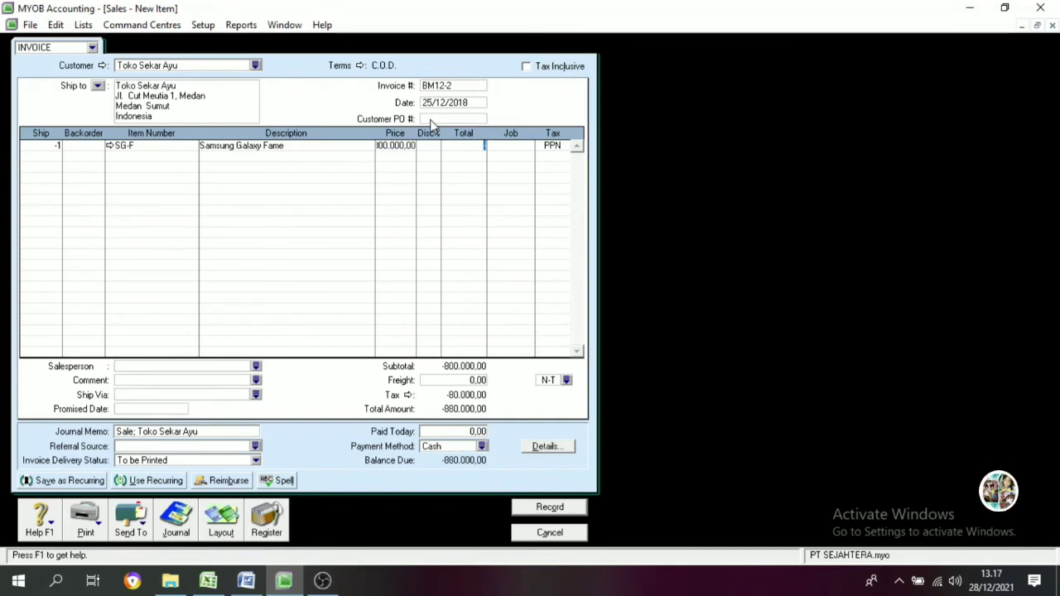
{"action": "key", "text": "Tab"}
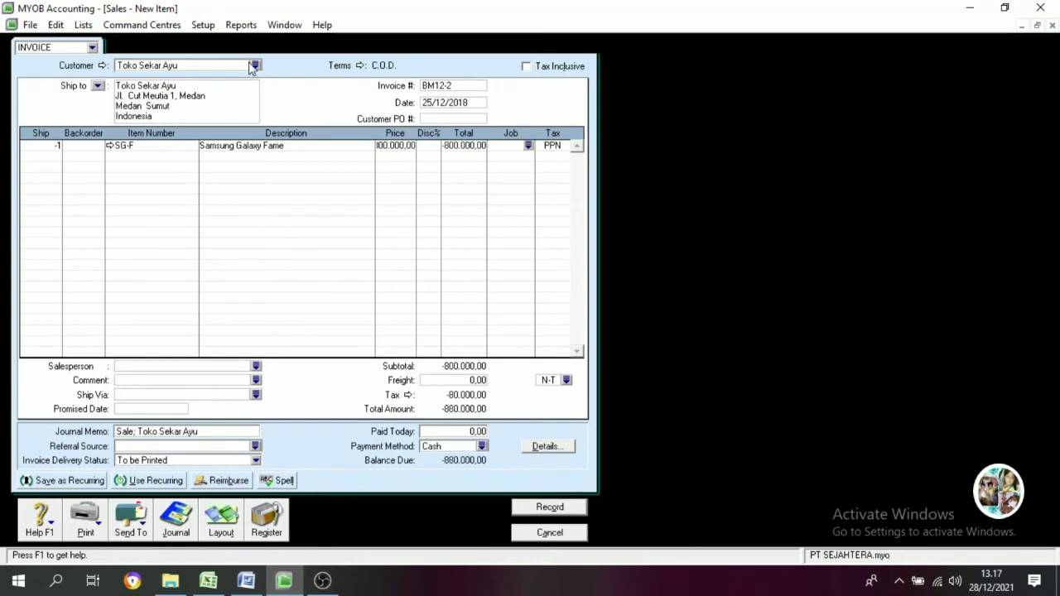
- Add a second invoice line with ship quantity -2 for item SG-V (Samsung Galaxy V)
{"action": "left_click", "coordinate": [60, 157]}
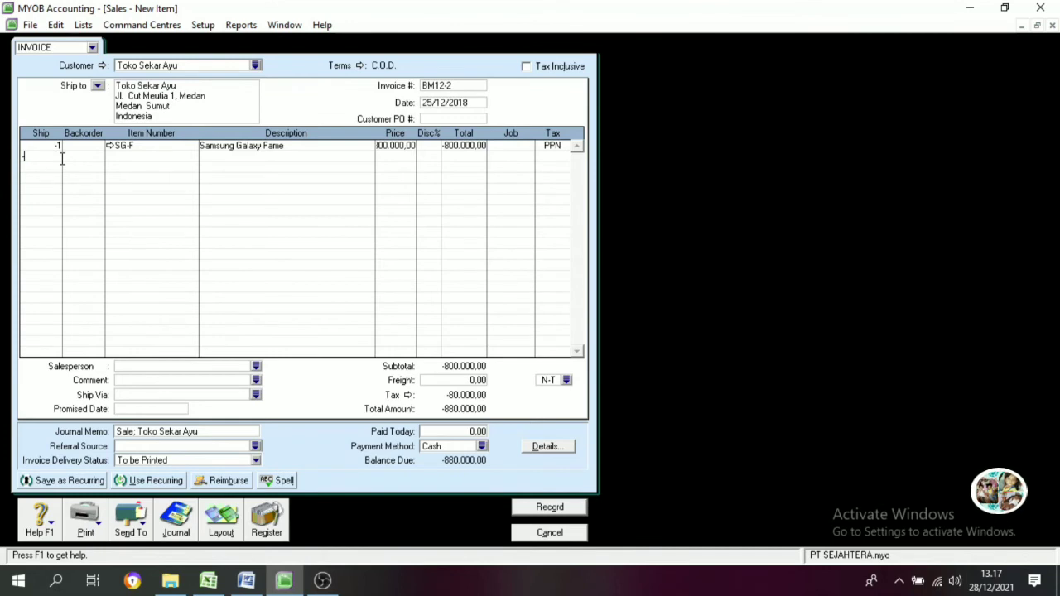
{"action": "type", "text": "-2"}
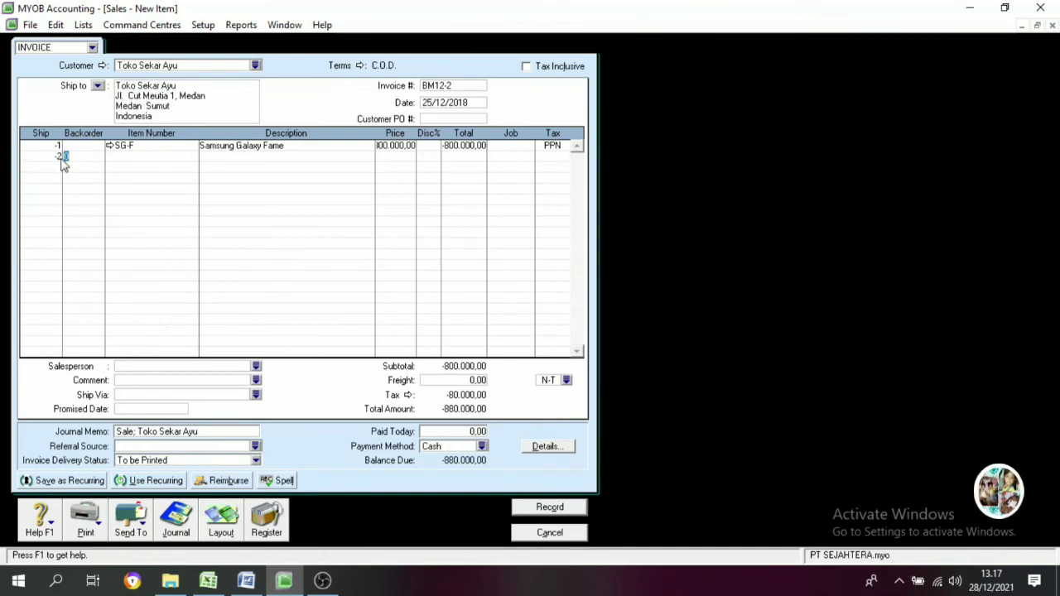
{"action": "key", "text": "Tab"}
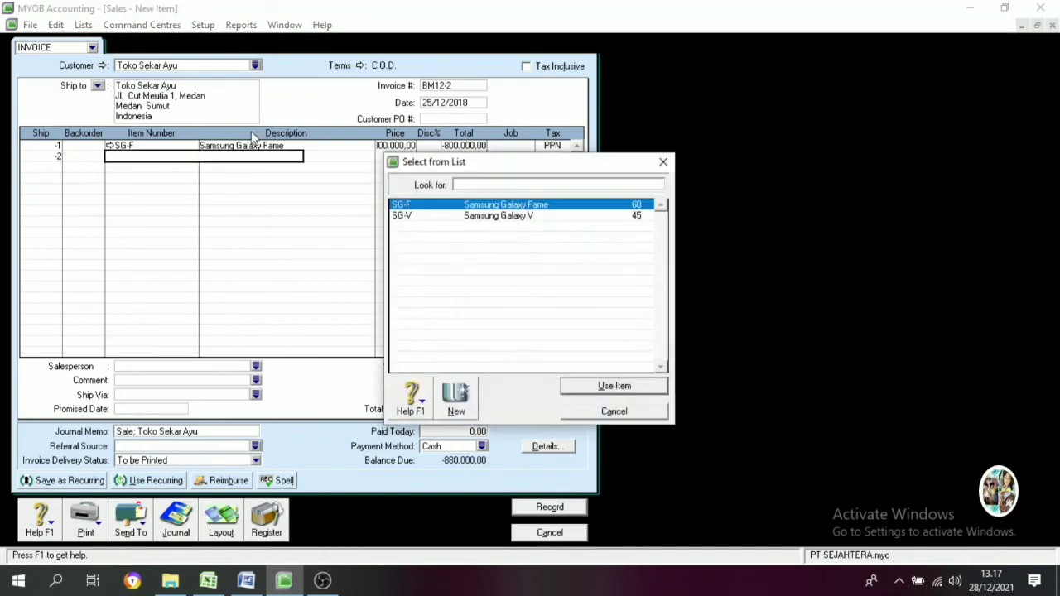
{"action": "type", "text": "SG-V"}
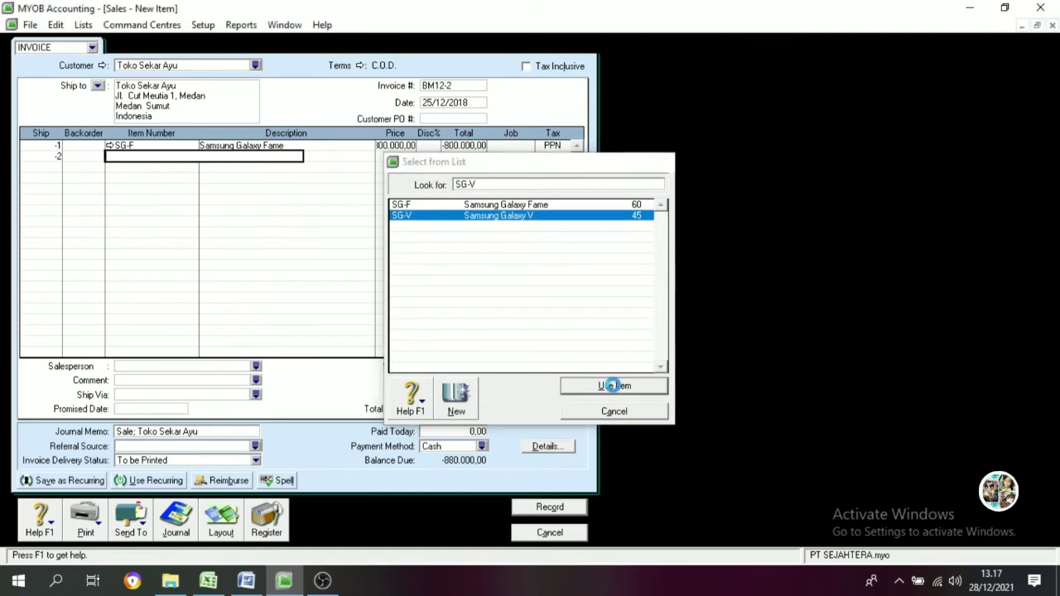
{"action": "left_click", "coordinate": [614, 385]}
{"action": "key", "text": "Tab"}
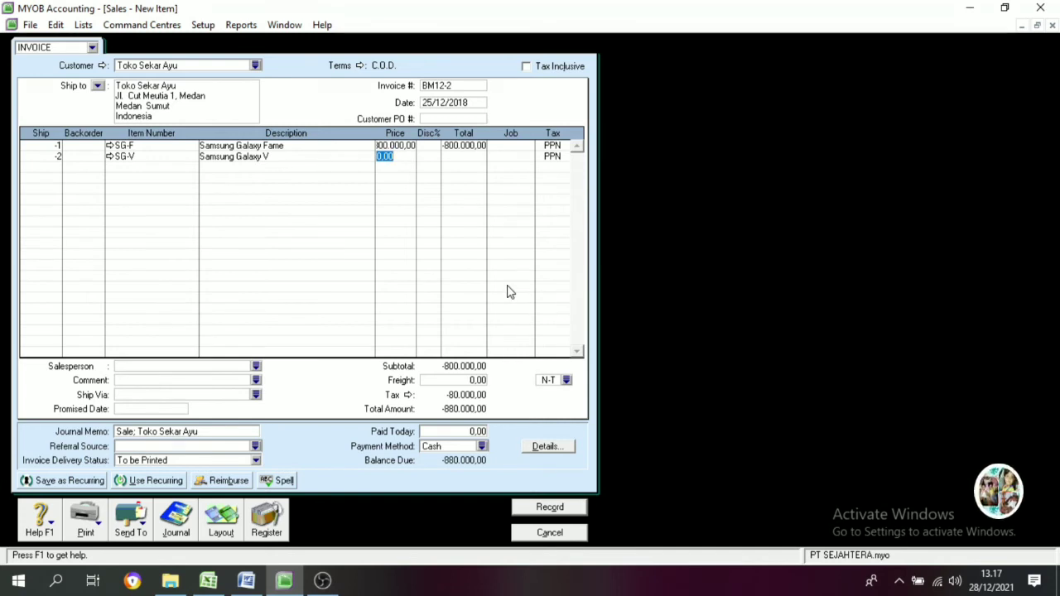
- Enter 1000000 as the unit price of the Samsung Galaxy V line
{"action": "type", "text": "10000"}
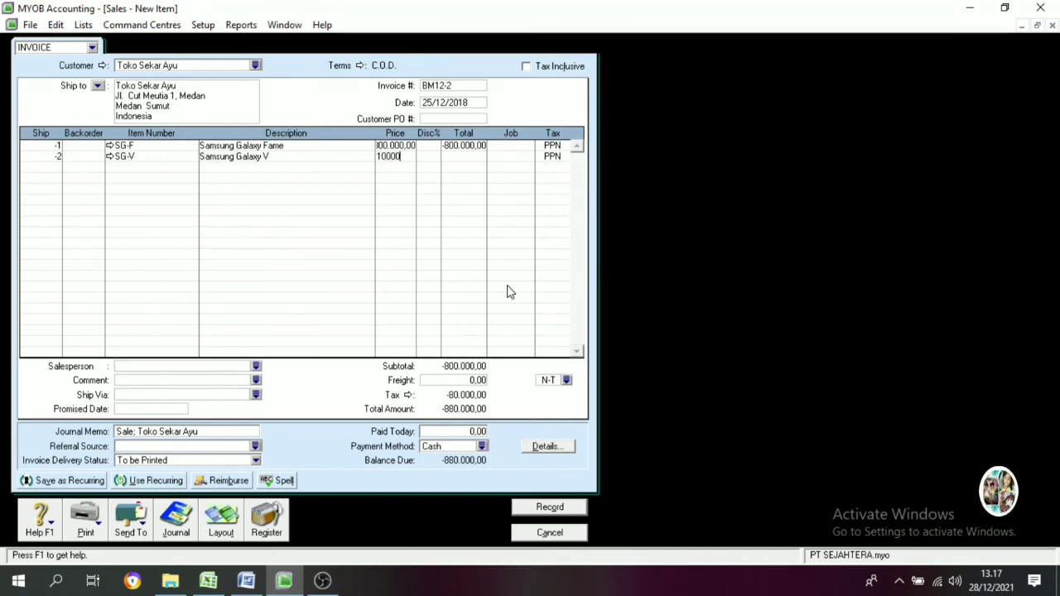
{"action": "type", "text": "00"}
{"action": "key", "text": "Tab"}
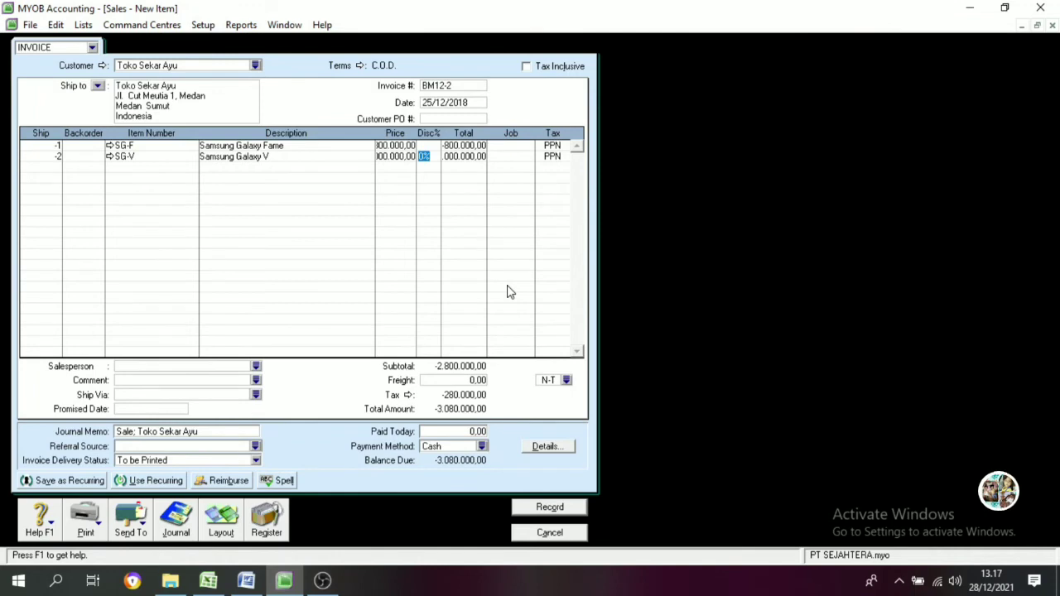
{"action": "key", "text": "Tab"}
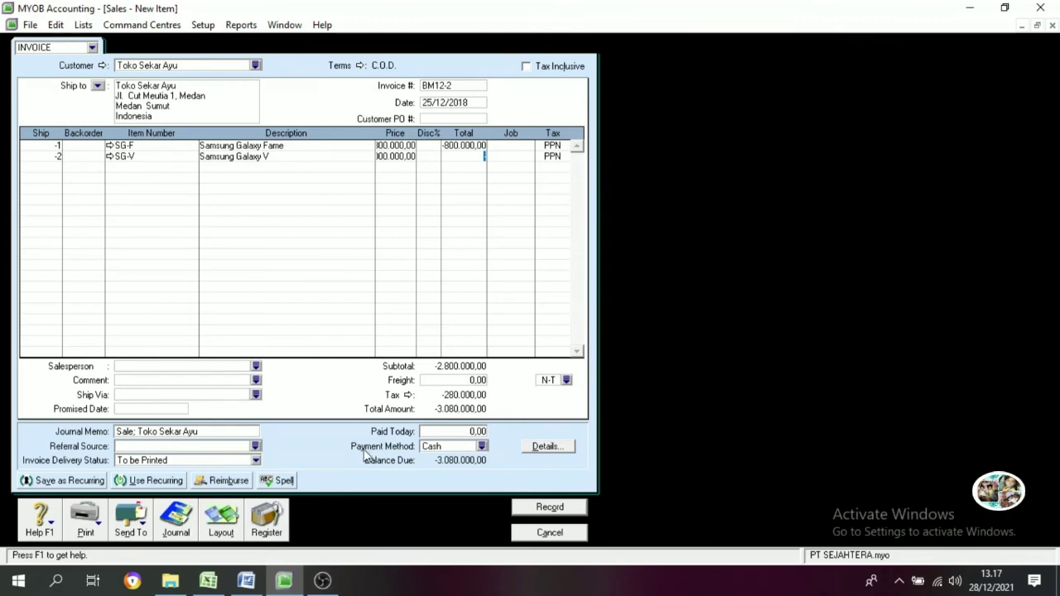
- Compare the MYOB invoice total with the total on the Word credit note, and return to MYOB
{"action": "left_click", "coordinate": [248, 582]}
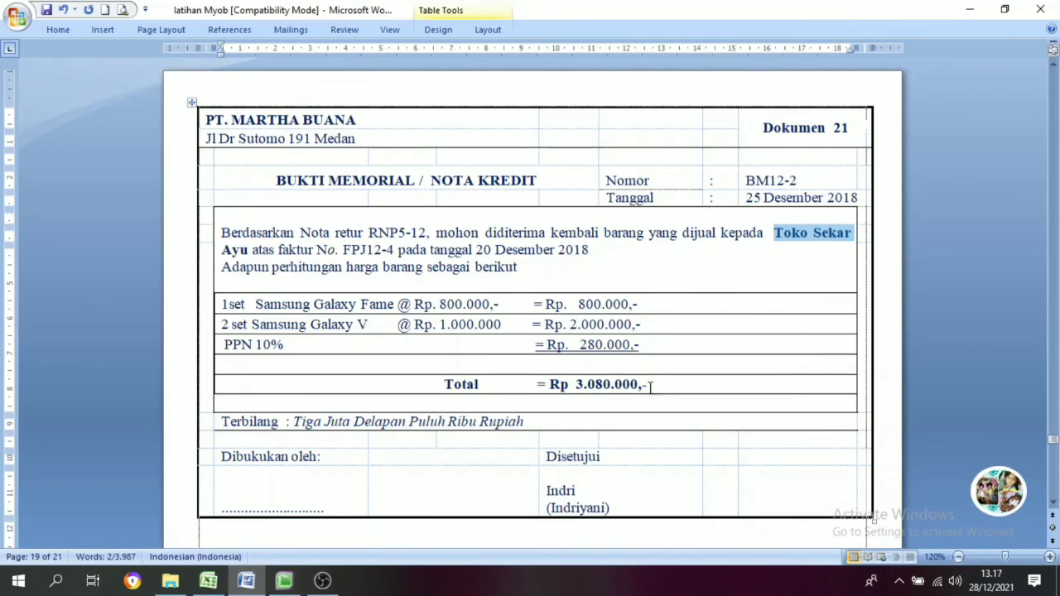
{"action": "left_click_drag", "start_coordinate": [650, 386], "coordinate": [549, 387]}
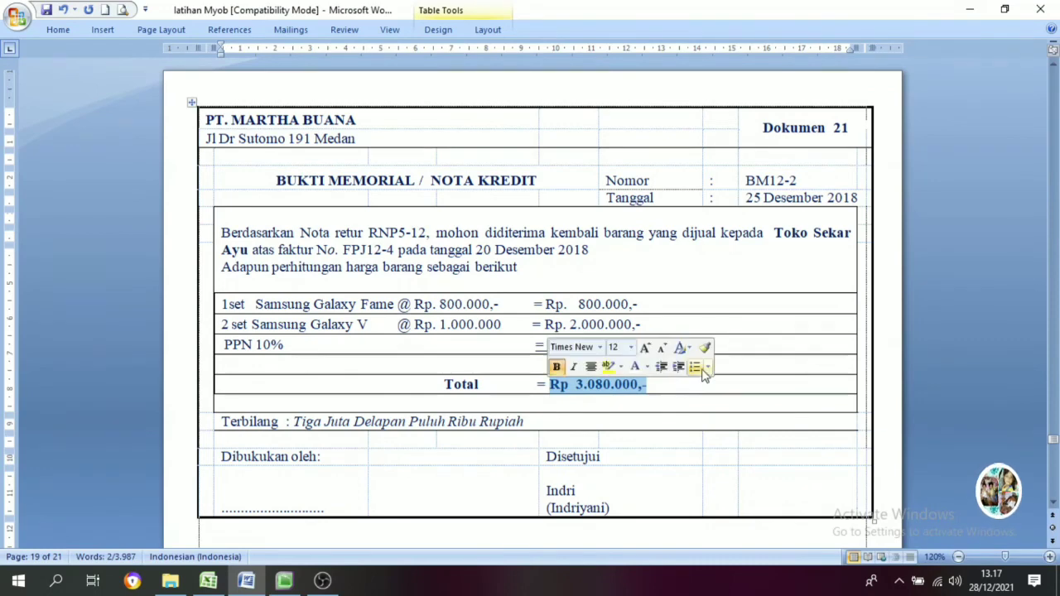
{"action": "left_click", "coordinate": [733, 303]}
{"action": "left_click", "coordinate": [283, 583]}
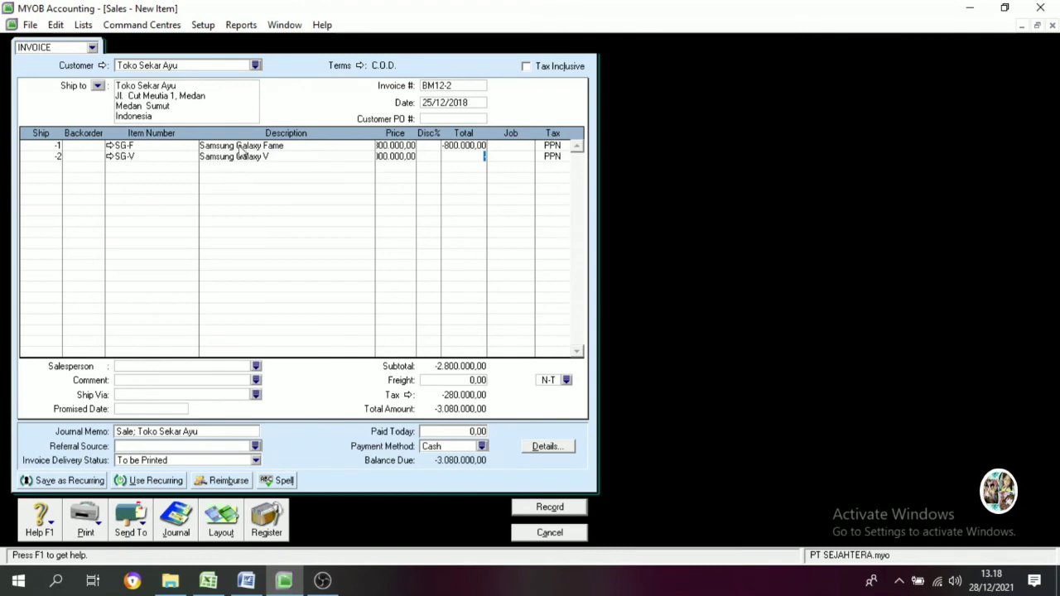
- Change the income account of item SG-F (Samsung Galaxy Fame) to 4-2400 Sales Return from the invoice line
{"action": "left_click", "coordinate": [110, 146]}
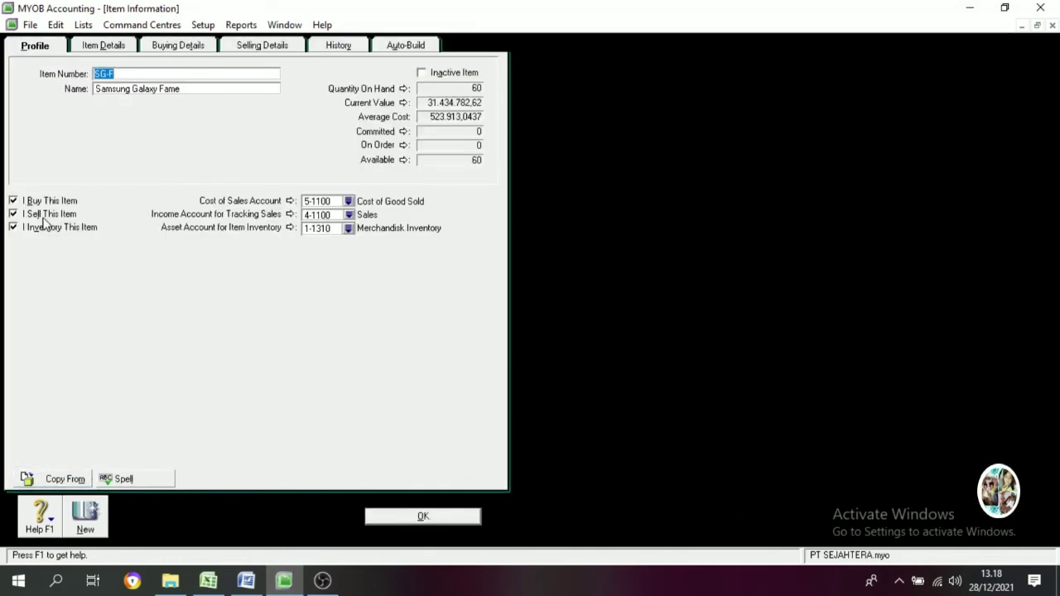
{"action": "left_click", "coordinate": [350, 215]}
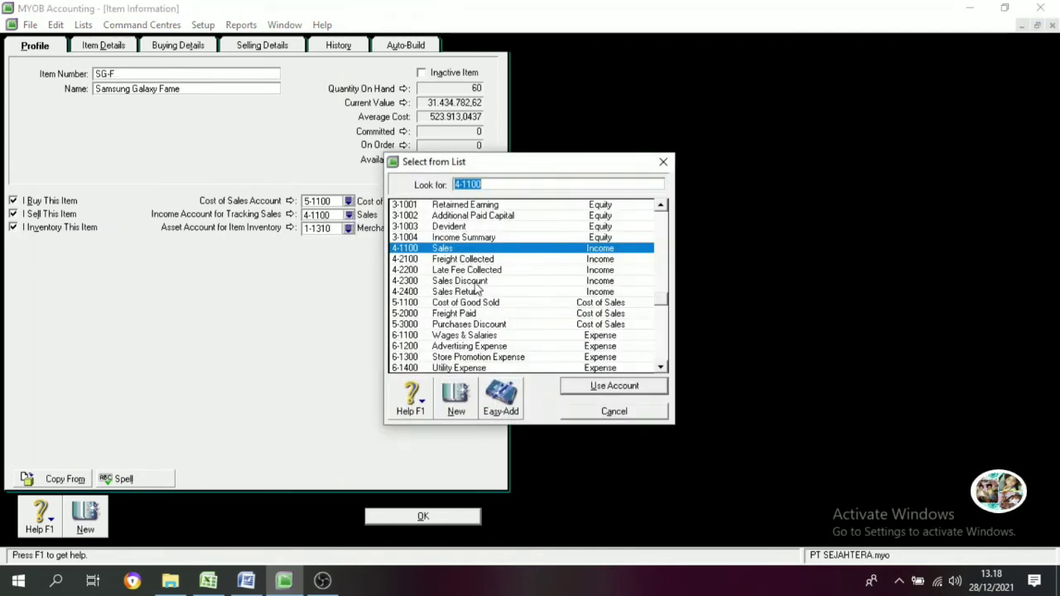
{"action": "left_click", "coordinate": [473, 294]}
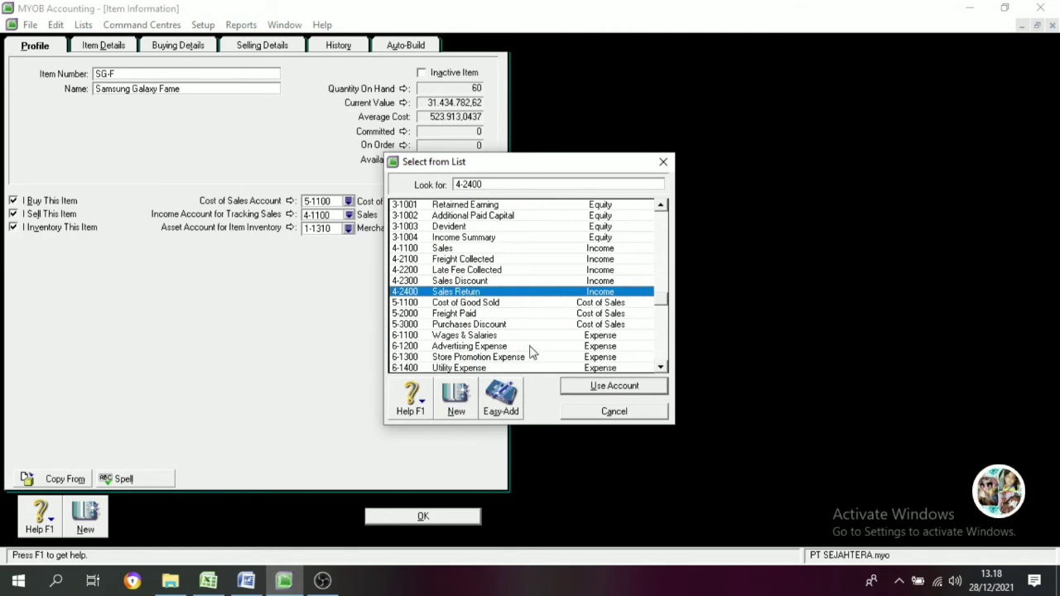
{"action": "left_click", "coordinate": [615, 386]}
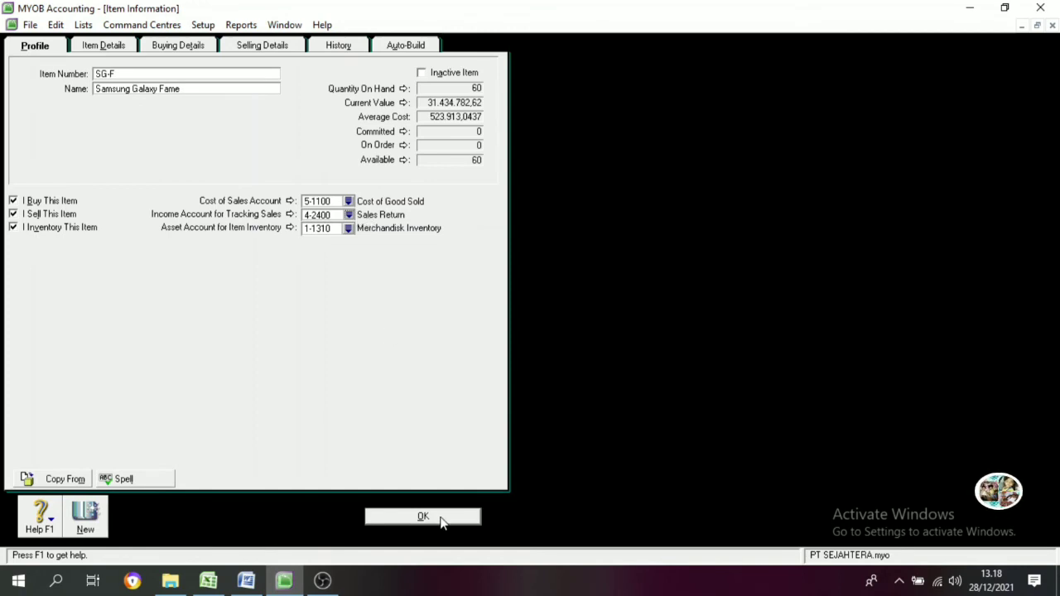
{"action": "left_click", "coordinate": [441, 519]}
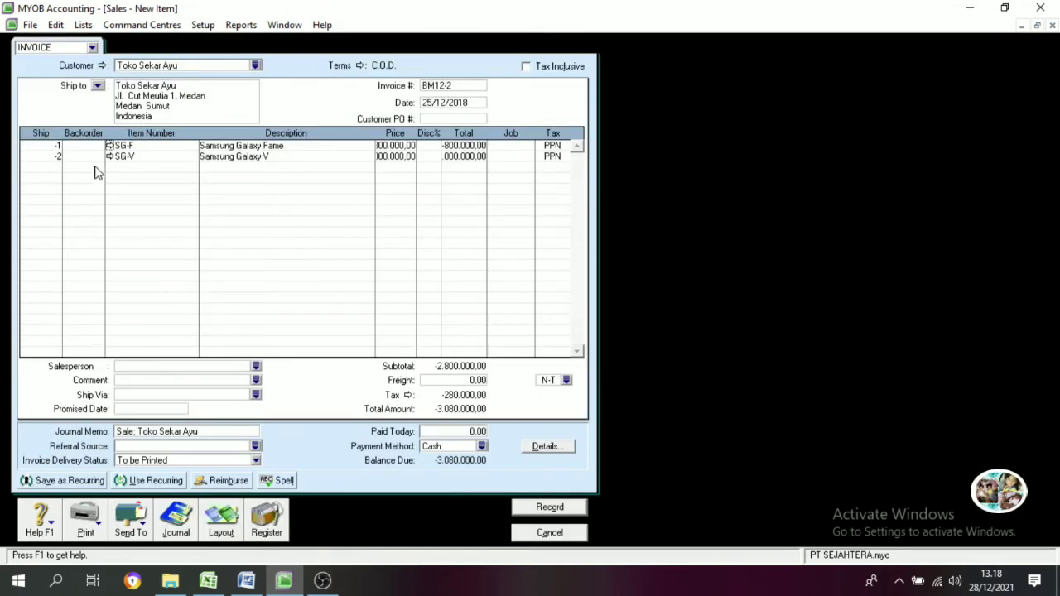
- Change the income account of item SG-V (Samsung Galaxy V) to 4-2400 Sales Return from the invoice line
{"action": "left_click", "coordinate": [111, 157]}
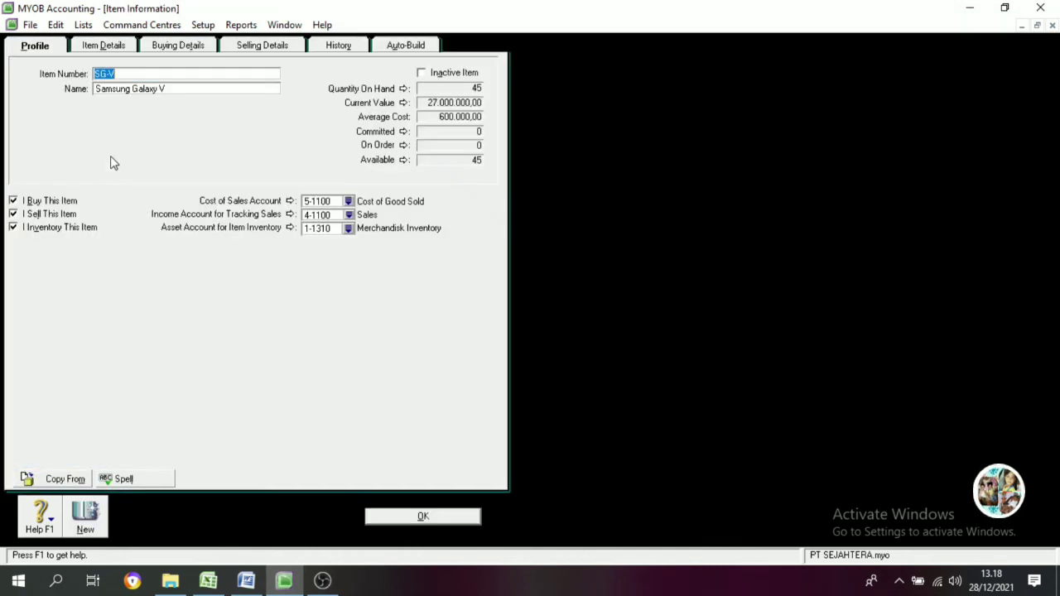
{"action": "left_click", "coordinate": [349, 215]}
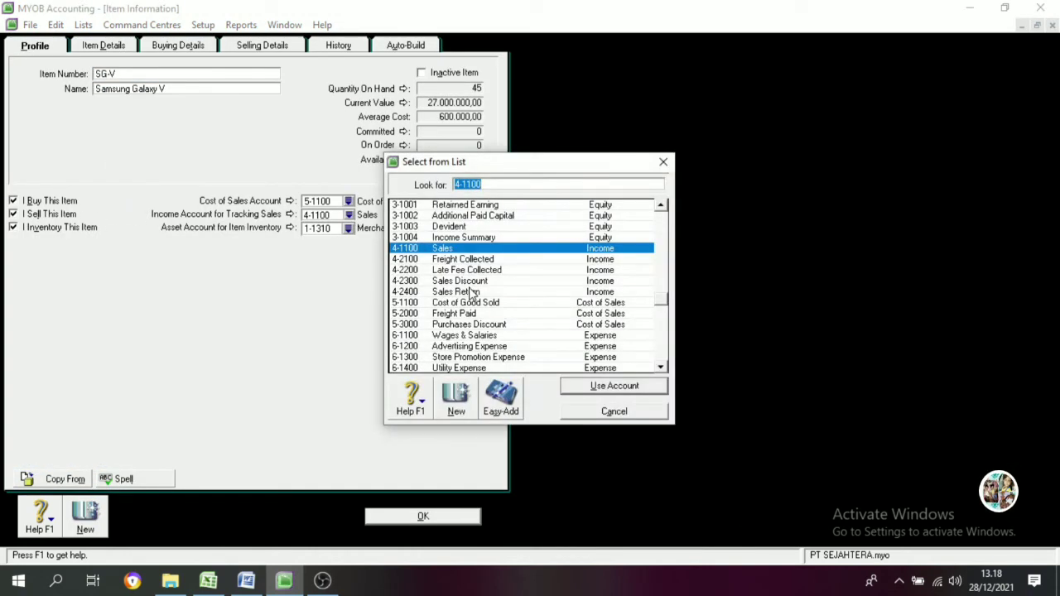
{"action": "left_click", "coordinate": [473, 292]}
{"action": "left_click", "coordinate": [589, 390]}
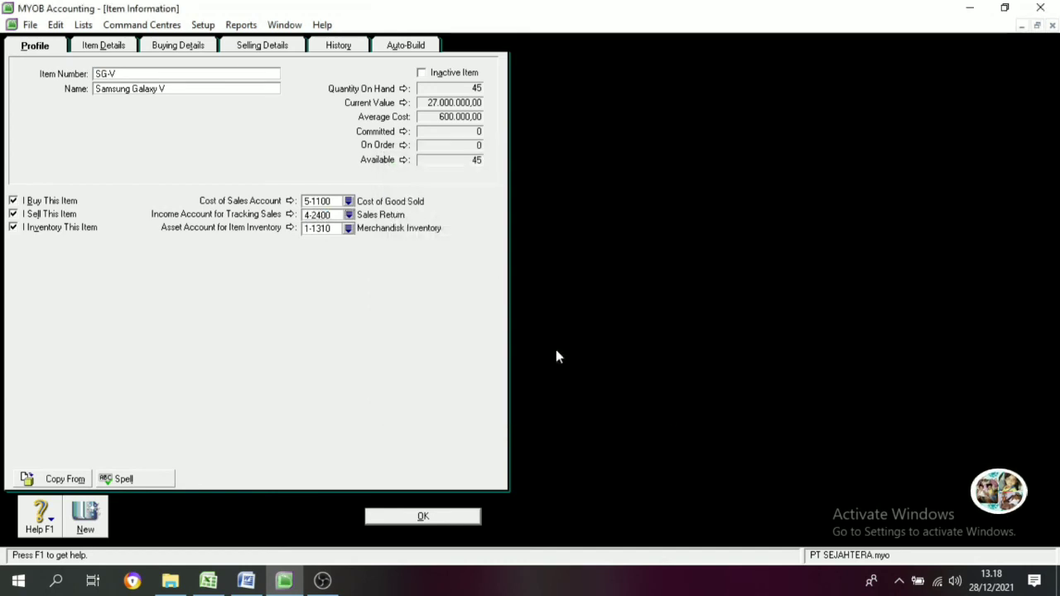
{"action": "left_click", "coordinate": [423, 517]}
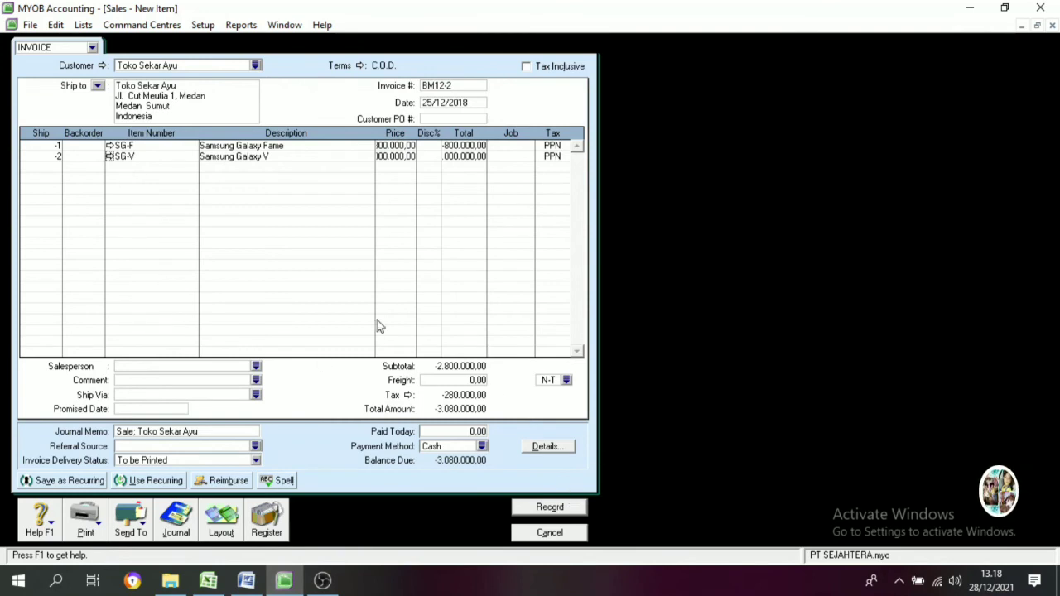
- Record the sales return invoice, accepting the duplicate invoice number
{"action": "left_click", "coordinate": [550, 508]}
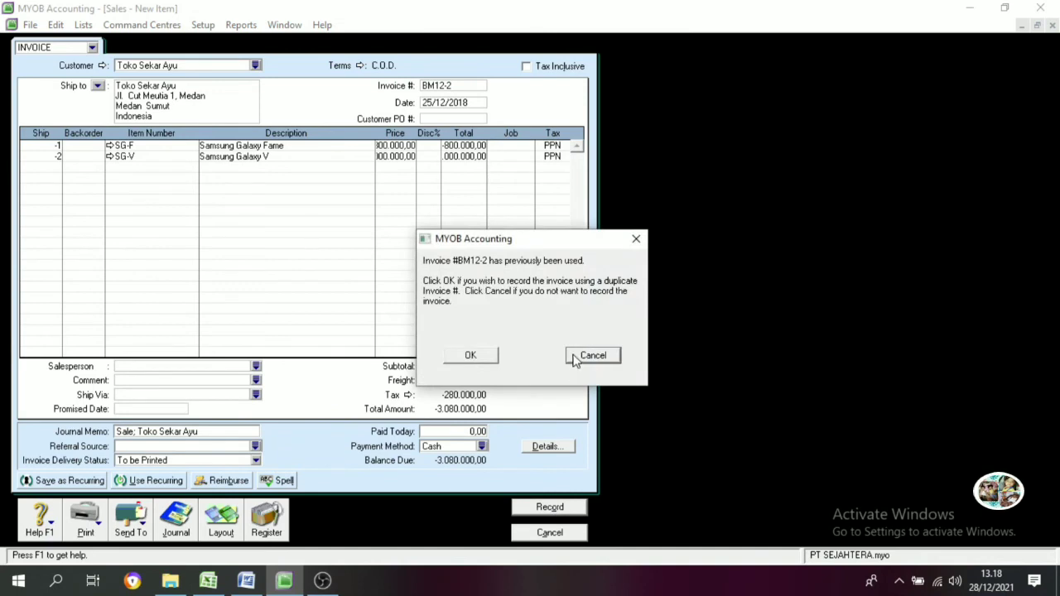
{"action": "left_click", "coordinate": [478, 355]}
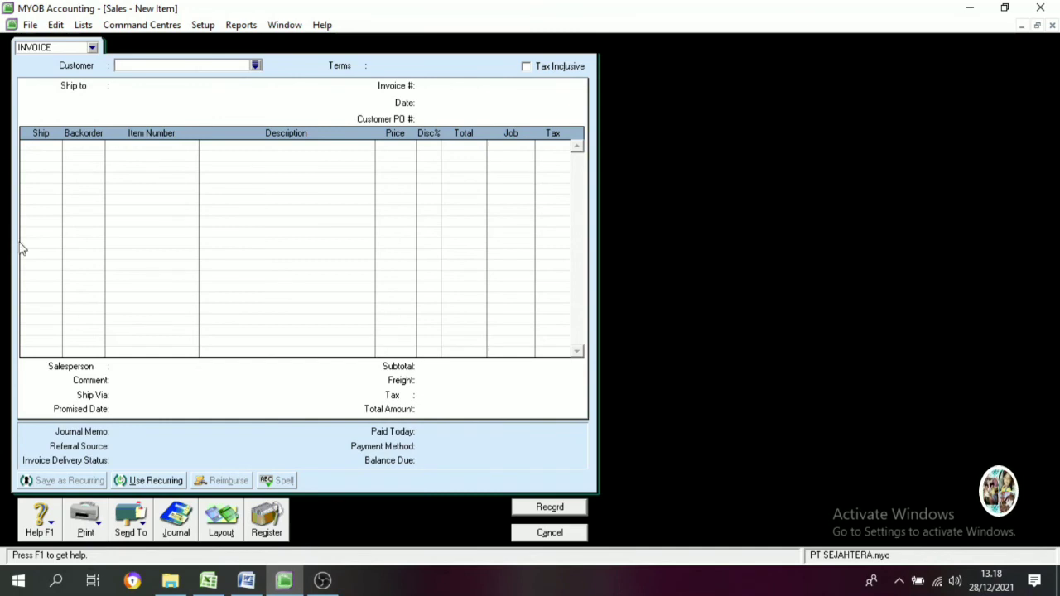
- Open the sales register and list all sales dated from 01/12/2018 to 31/12/2018
{"action": "left_click", "coordinate": [267, 521]}
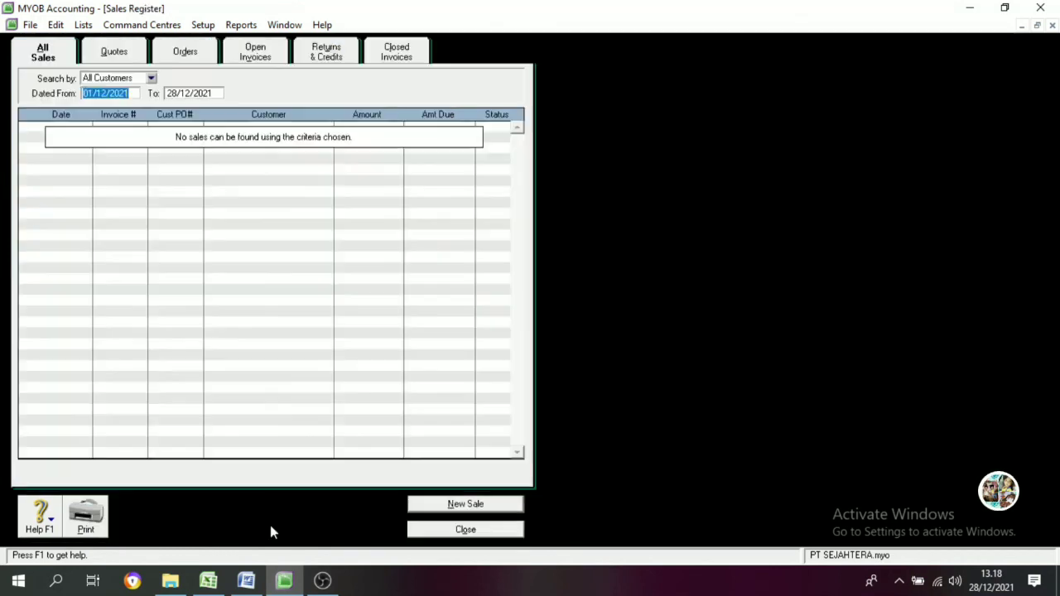
{"action": "left_click", "coordinate": [136, 93]}
{"action": "key", "text": "BackSpace"}
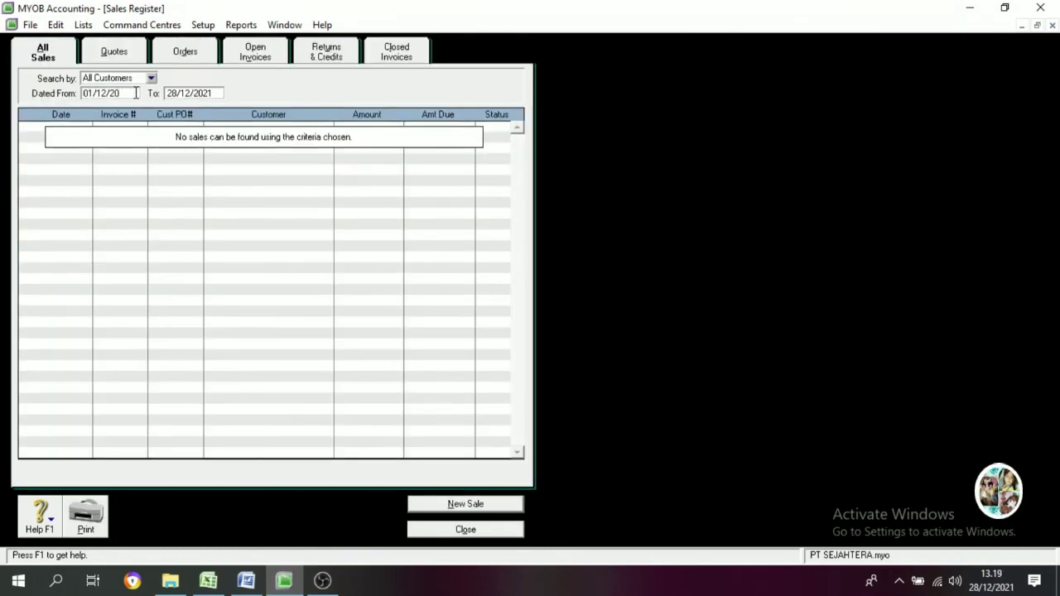
{"action": "left_click", "coordinate": [198, 93]}
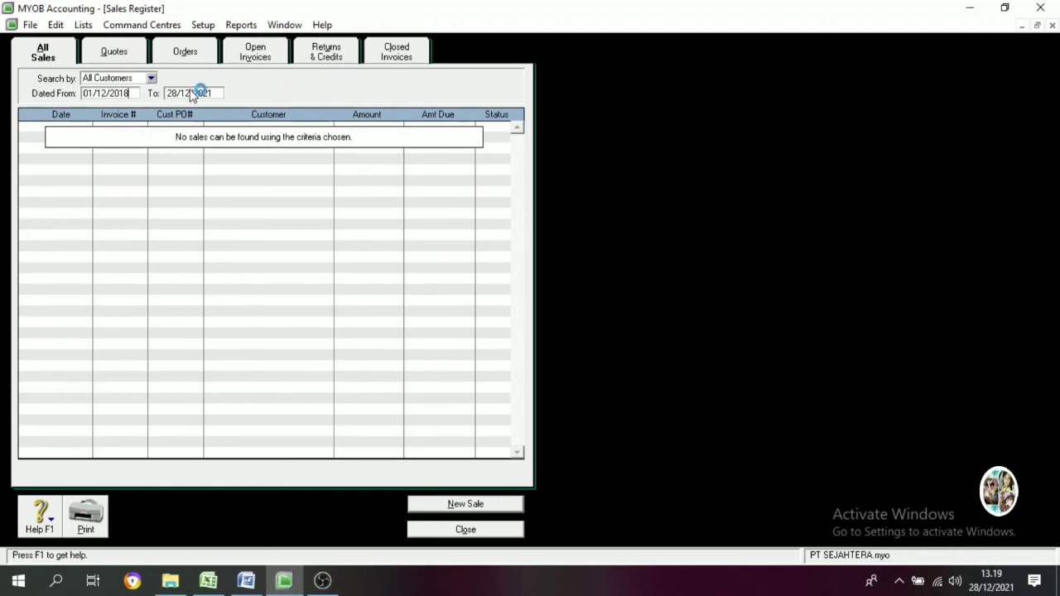
{"action": "left_click", "coordinate": [180, 93]}
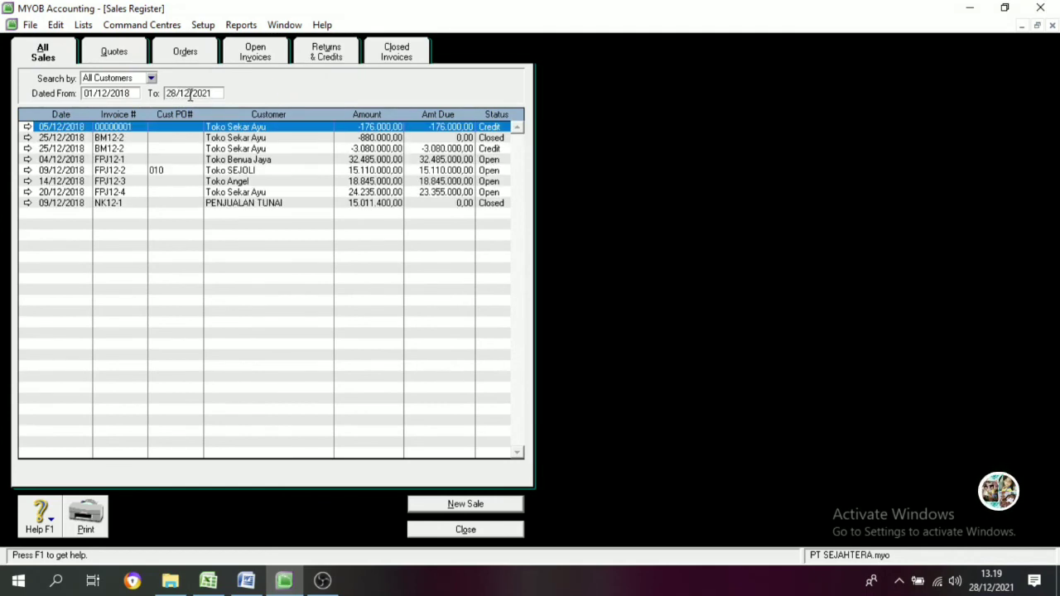
{"action": "key", "text": "BackSpace"}
{"action": "key", "text": "BackSpace"}
{"action": "key", "text": "BackSpace"}
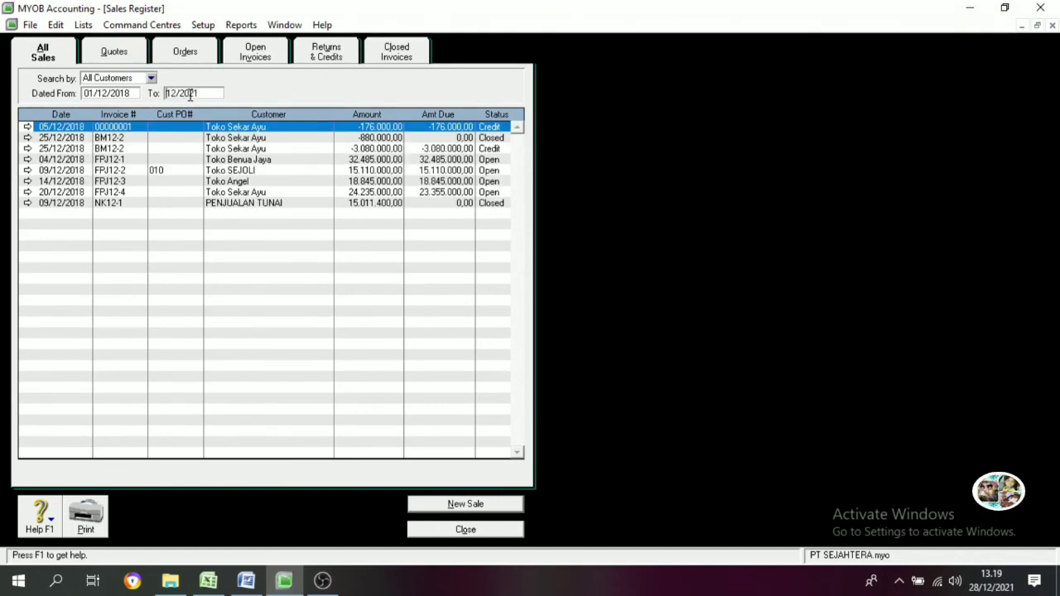
{"action": "type", "text": "31/"}
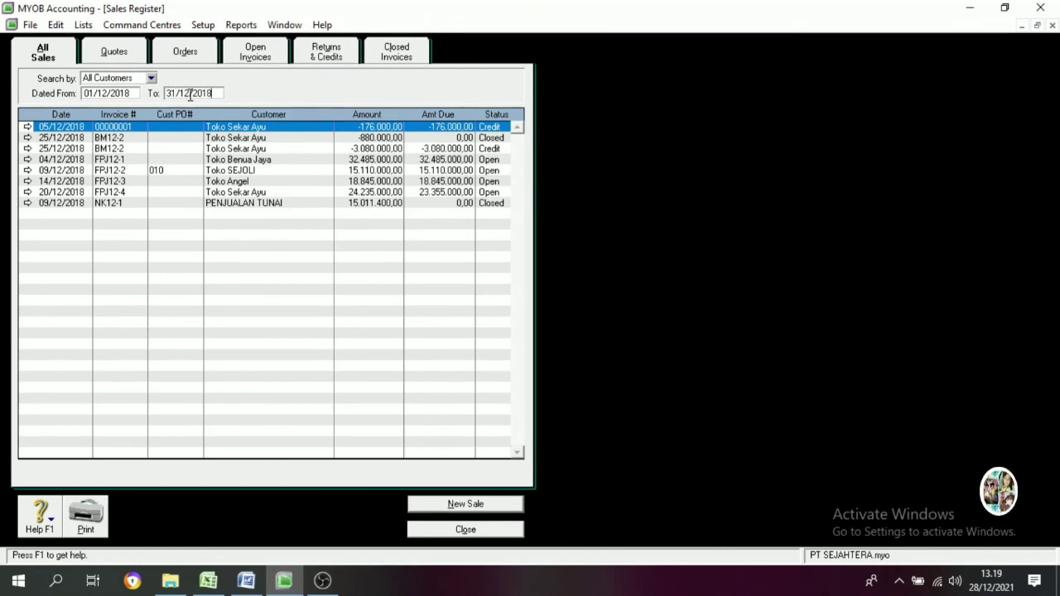
{"action": "key", "text": "Tab"}
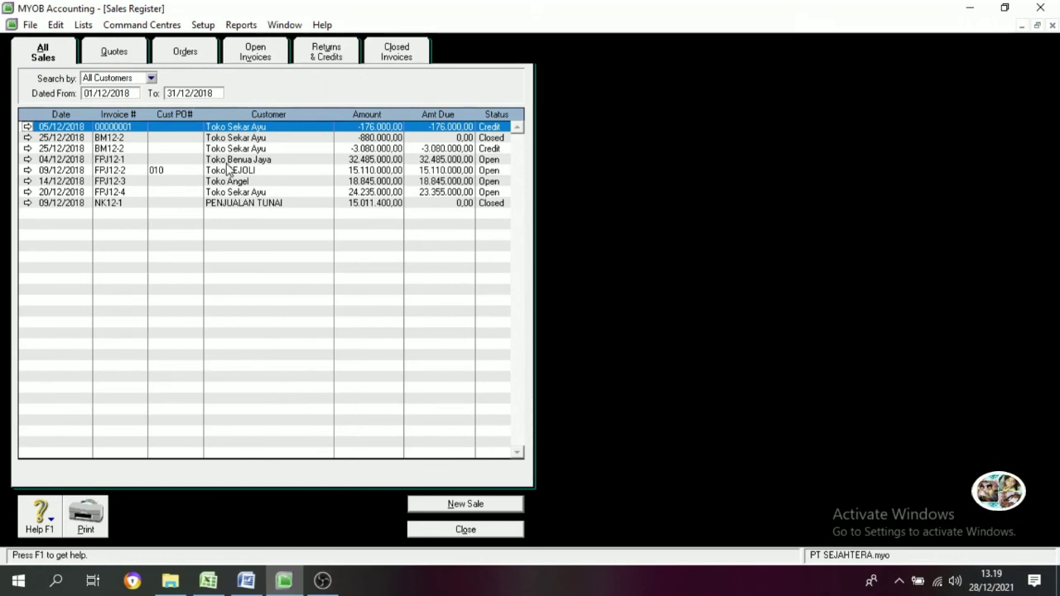
- Select the BM12-2 credit of Toko Sekar Ayu among the returns and credits and start applying it to a sale
{"action": "left_click", "coordinate": [327, 53]}
{"action": "left_click", "coordinate": [86, 138]}
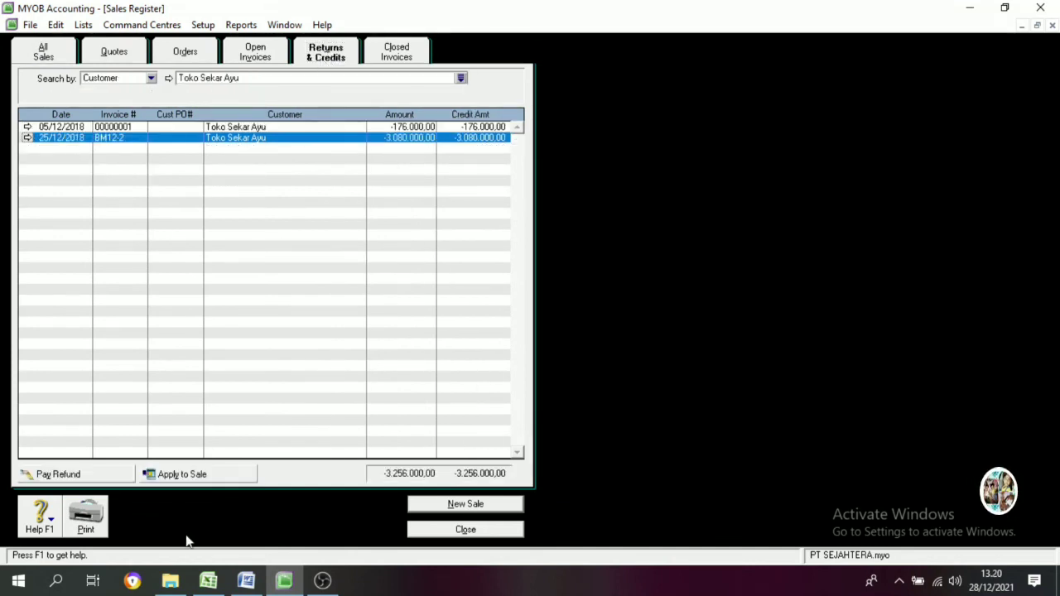
{"action": "left_click", "coordinate": [181, 475]}
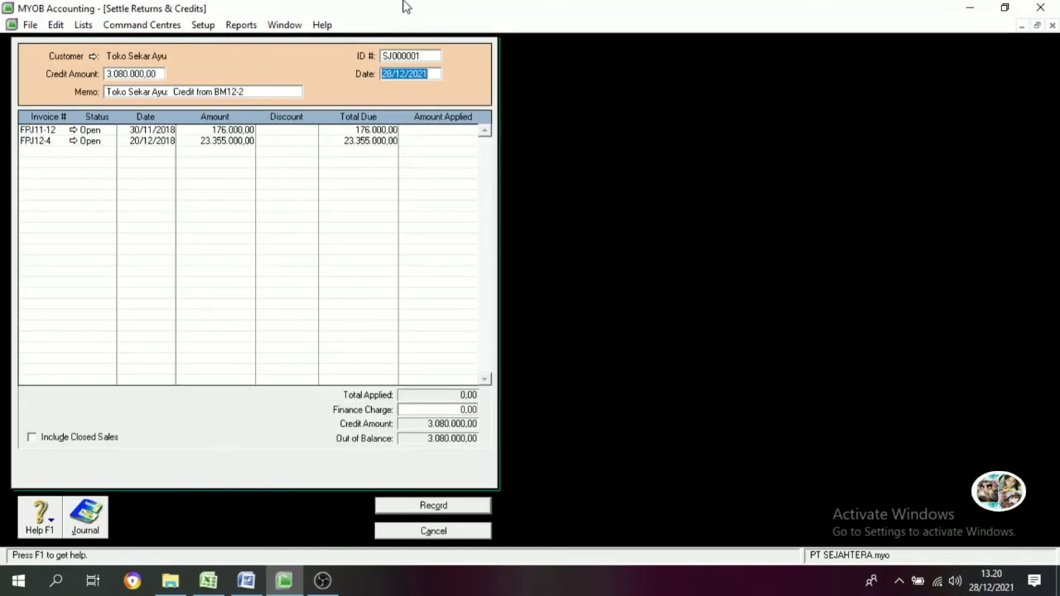
- Copy the document number BM12-2 from the credit note in Word and paste it as the settlement's ID number in MYOB
{"action": "left_click", "coordinate": [413, 58]}
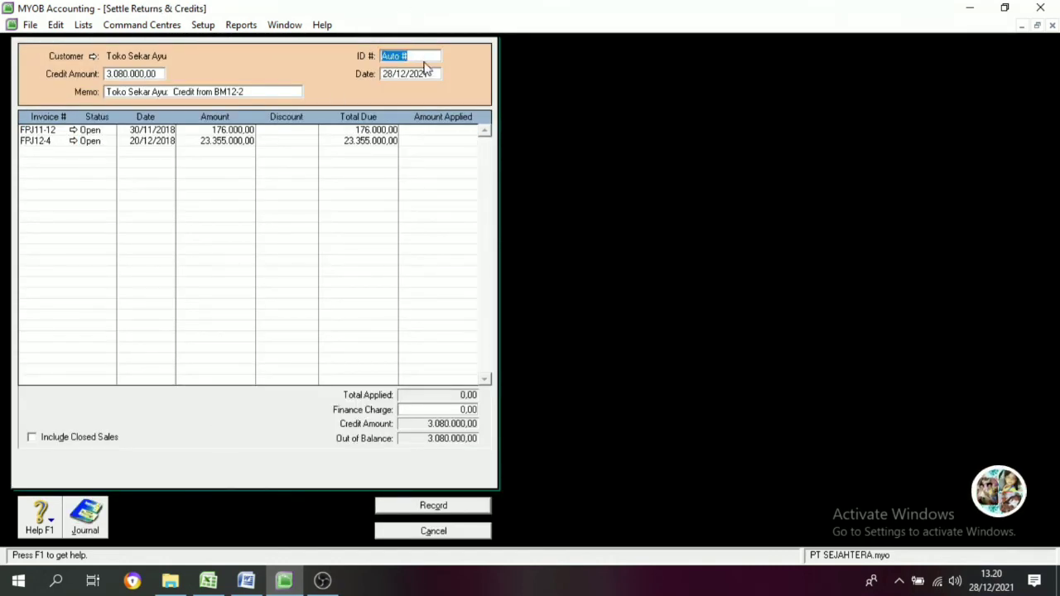
{"action": "left_click", "coordinate": [246, 580]}
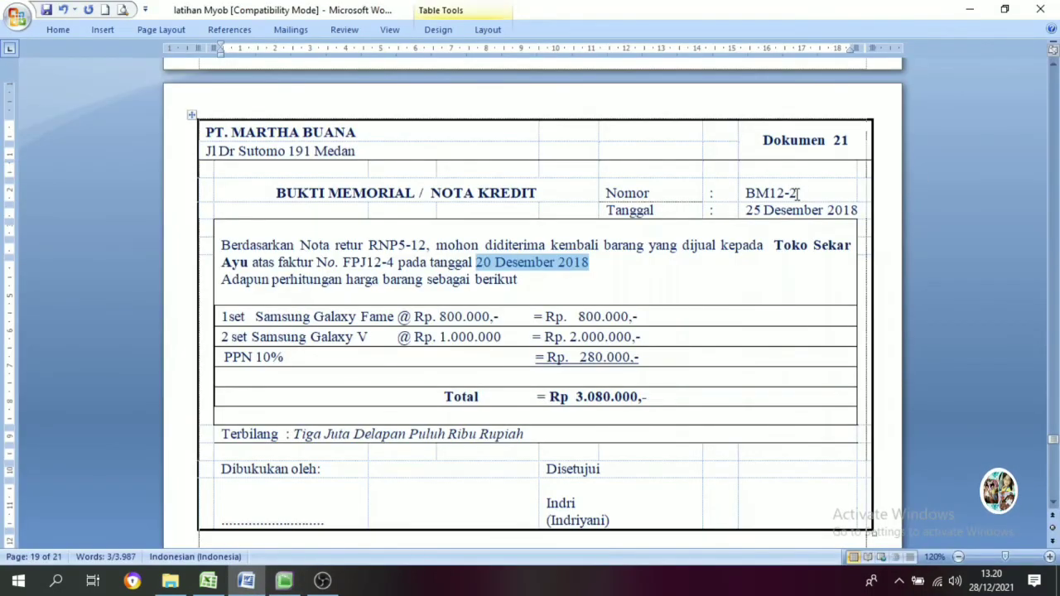
{"action": "left_click_drag", "start_coordinate": [797, 193], "coordinate": [746, 193]}
{"action": "right_click", "coordinate": [760, 196]}
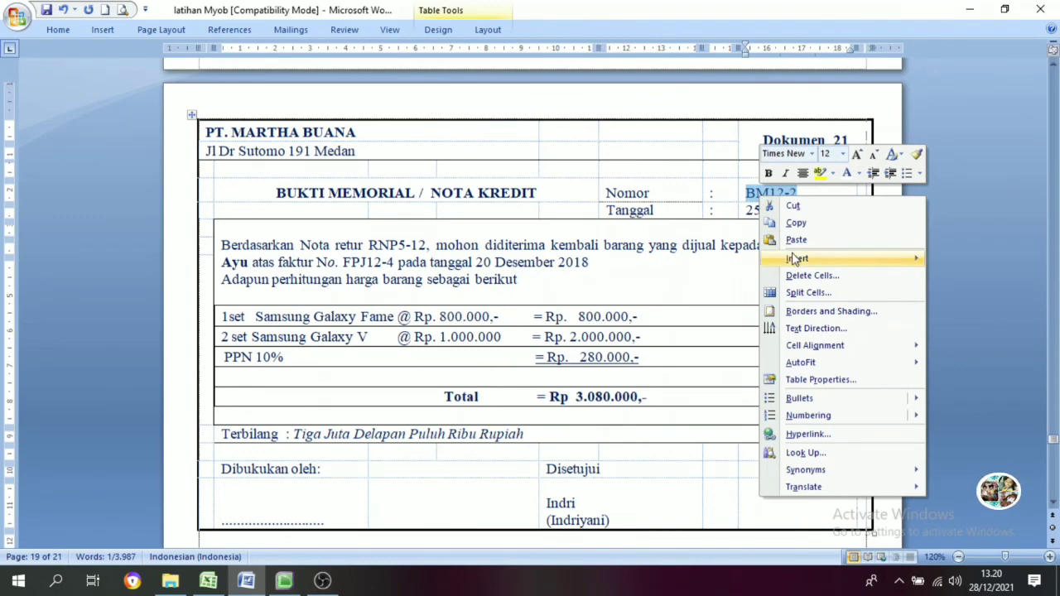
{"action": "left_click", "coordinate": [796, 221]}
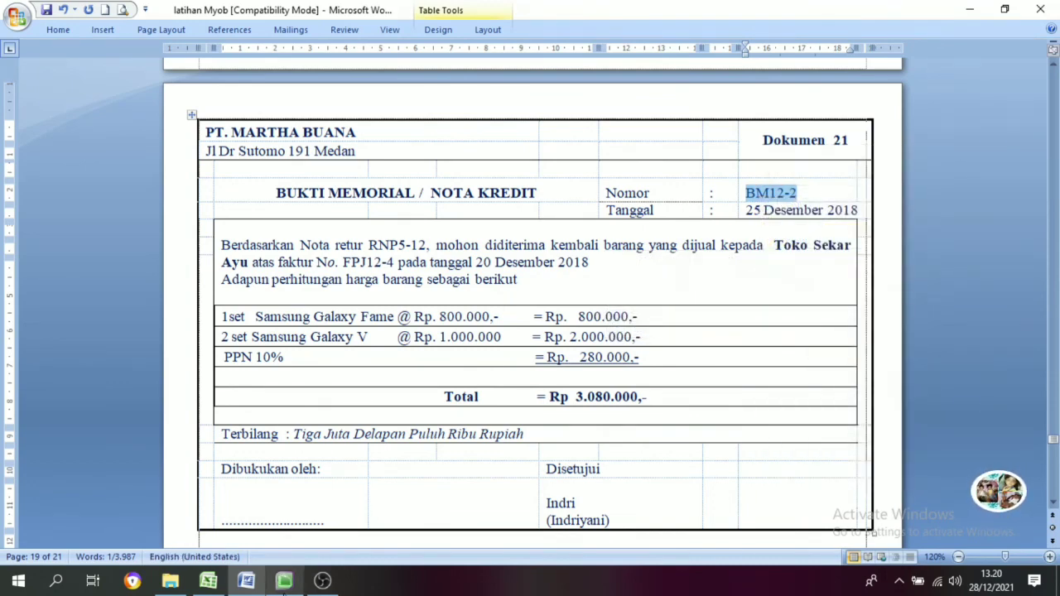
{"action": "left_click", "coordinate": [284, 581]}
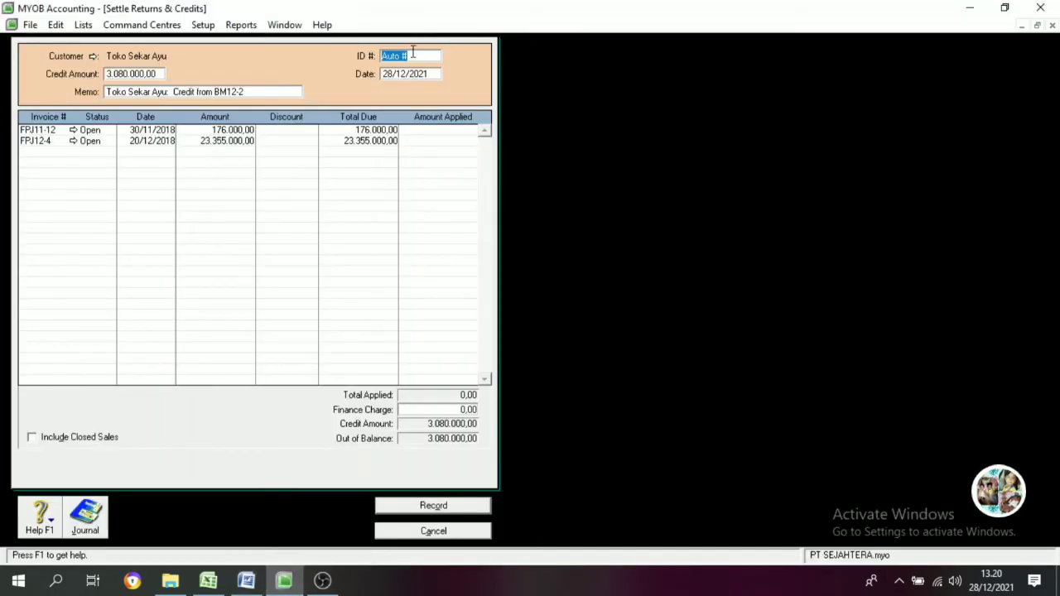
{"action": "right_click", "coordinate": [397, 54]}
{"action": "left_click", "coordinate": [427, 123]}
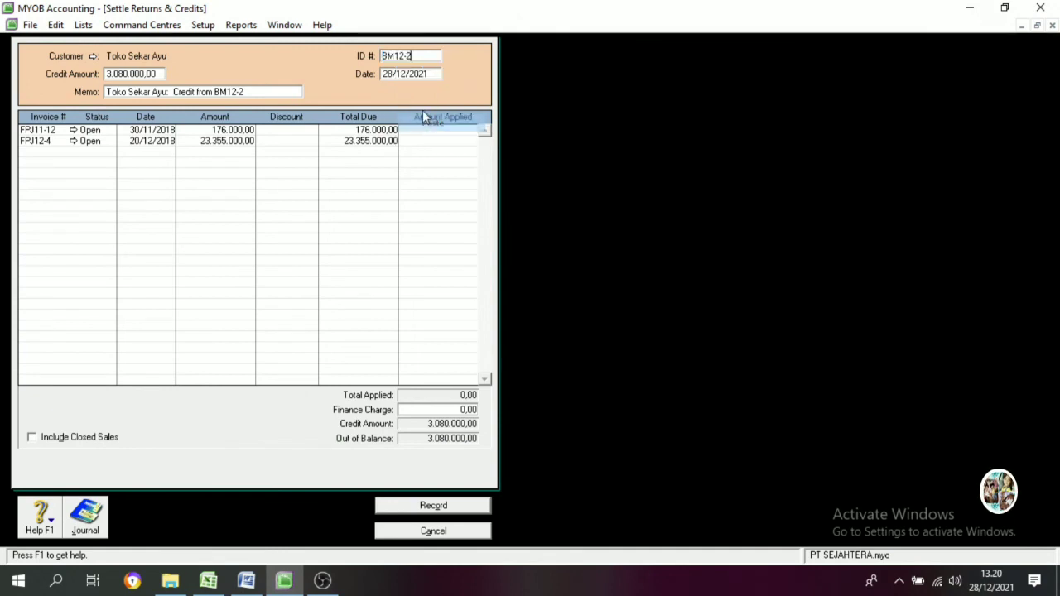
- Set the date of the credit settlement to 25/12/2018
{"action": "left_click", "coordinate": [390, 74]}
{"action": "left_click", "coordinate": [392, 75]}
{"action": "key", "text": "BackSpace"}
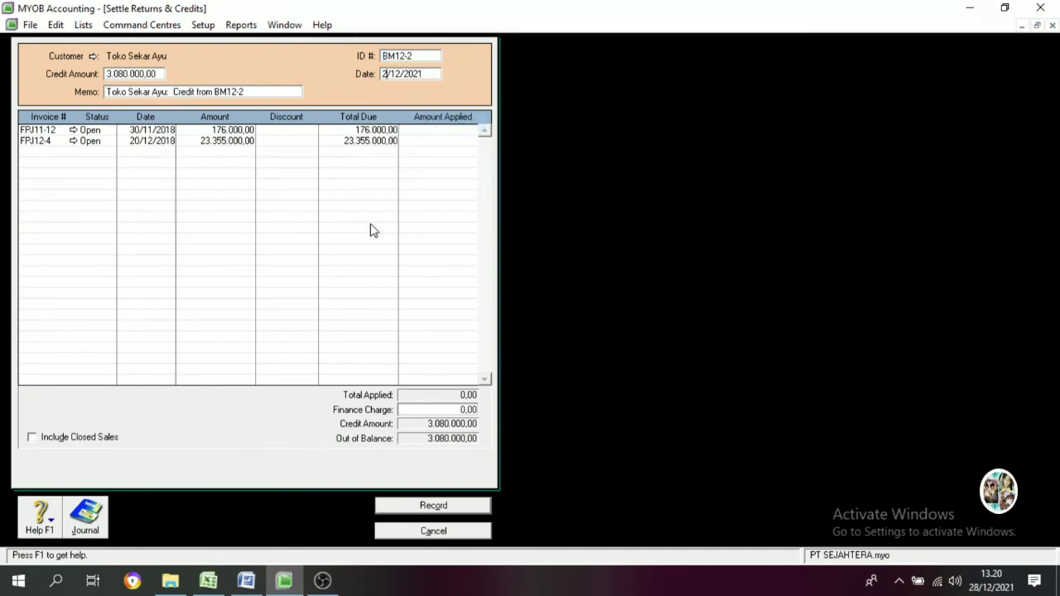
{"action": "type", "text": "5"}
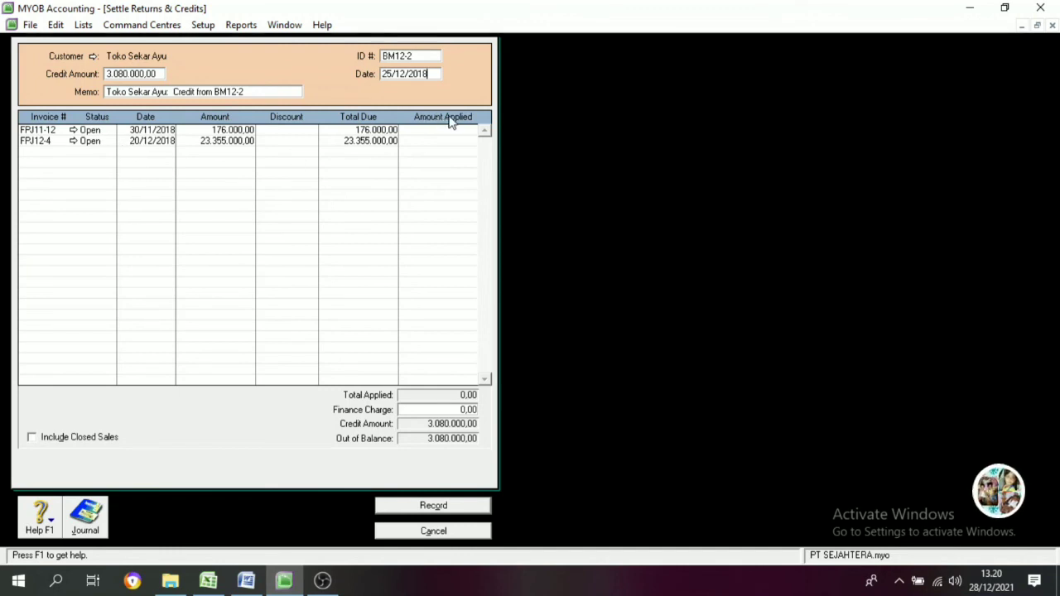
- Apply 3.080.000,00 of the credit to invoice FPJ12-4 and clear the discount on that line
{"action": "left_click", "coordinate": [440, 143]}
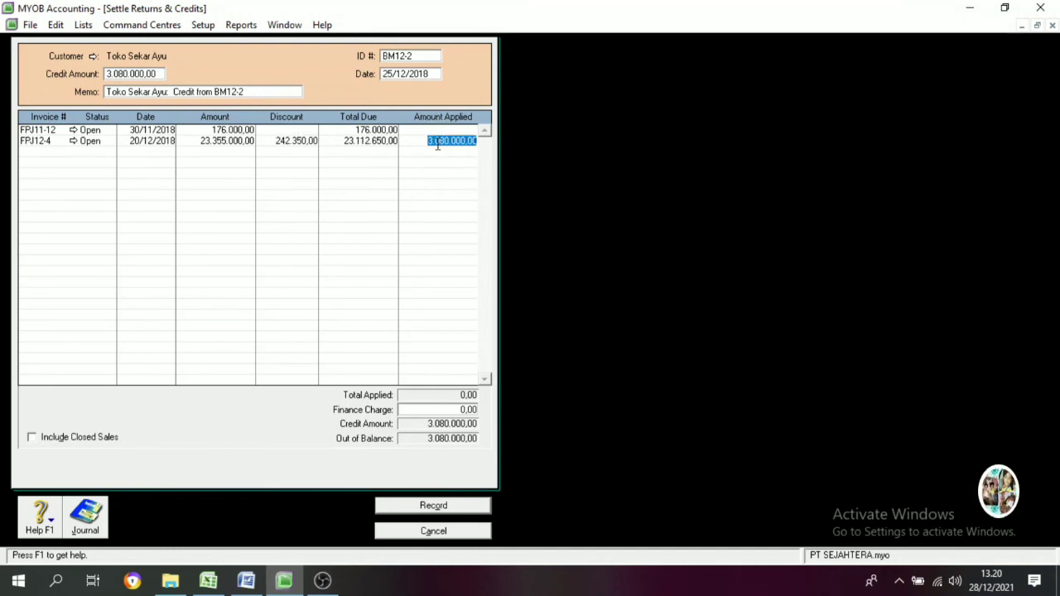
{"action": "left_click", "coordinate": [291, 143]}
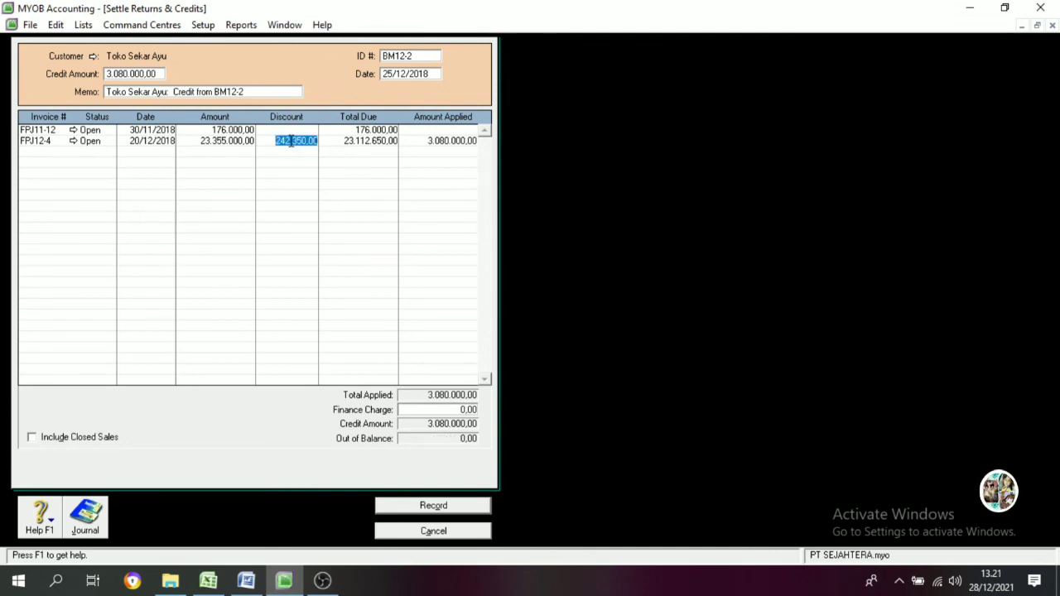
{"action": "key", "text": "Delete"}
{"action": "left_click", "coordinate": [468, 139]}
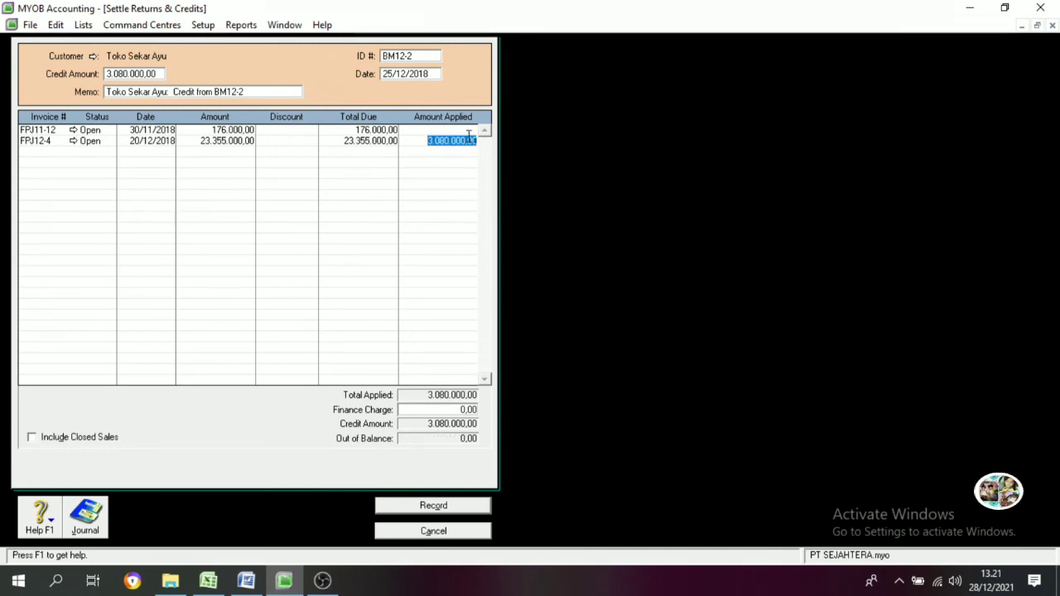
{"action": "key", "text": "Tab"}
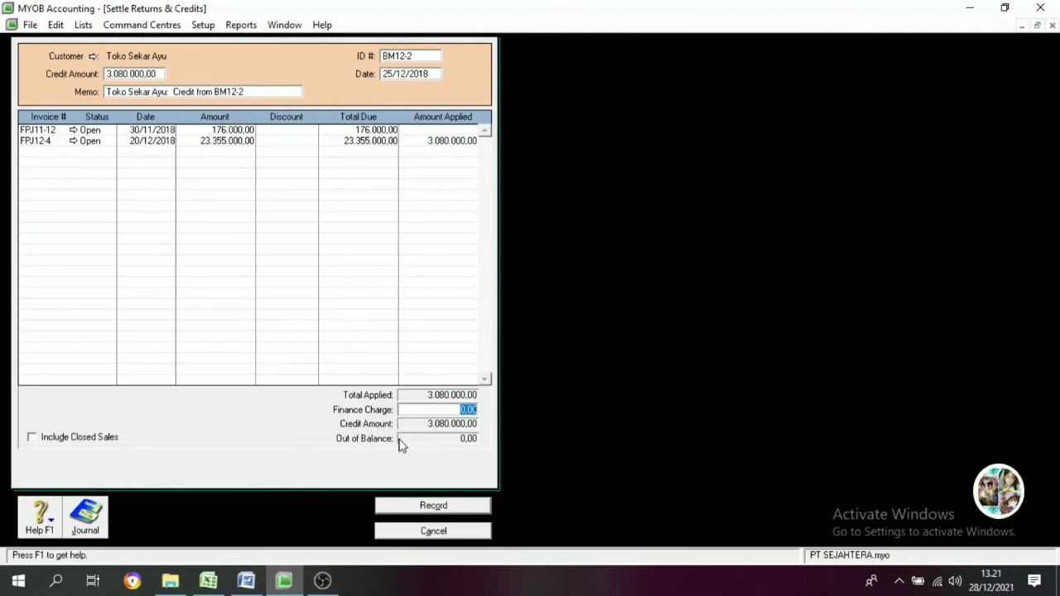
- Record the credit settlement, then close the sales register and the blank sales invoice to return to the Sales command centre
{"action": "left_click", "coordinate": [435, 507]}
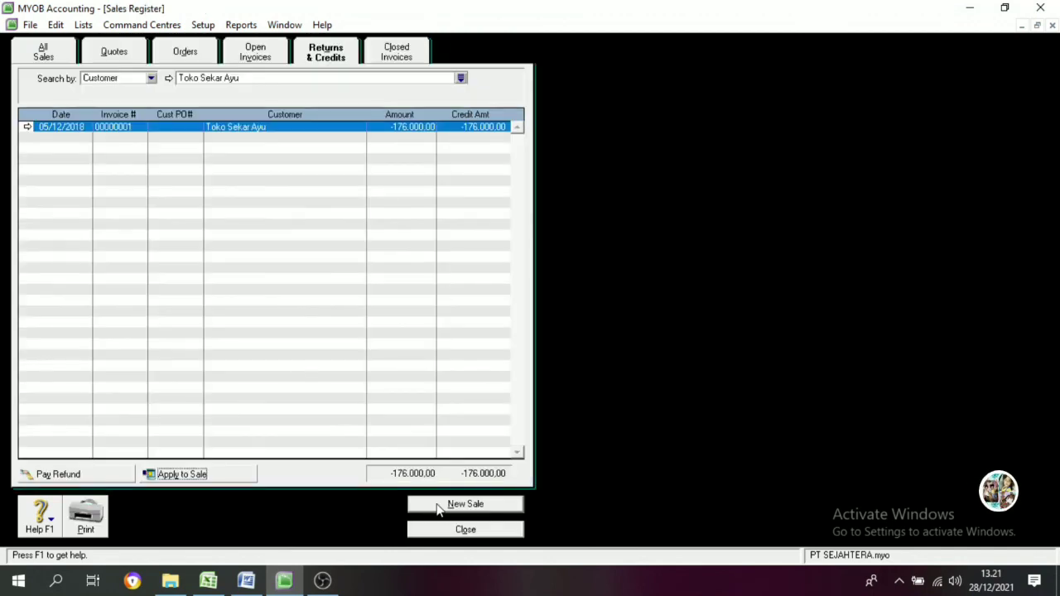
{"action": "left_click", "coordinate": [457, 531]}
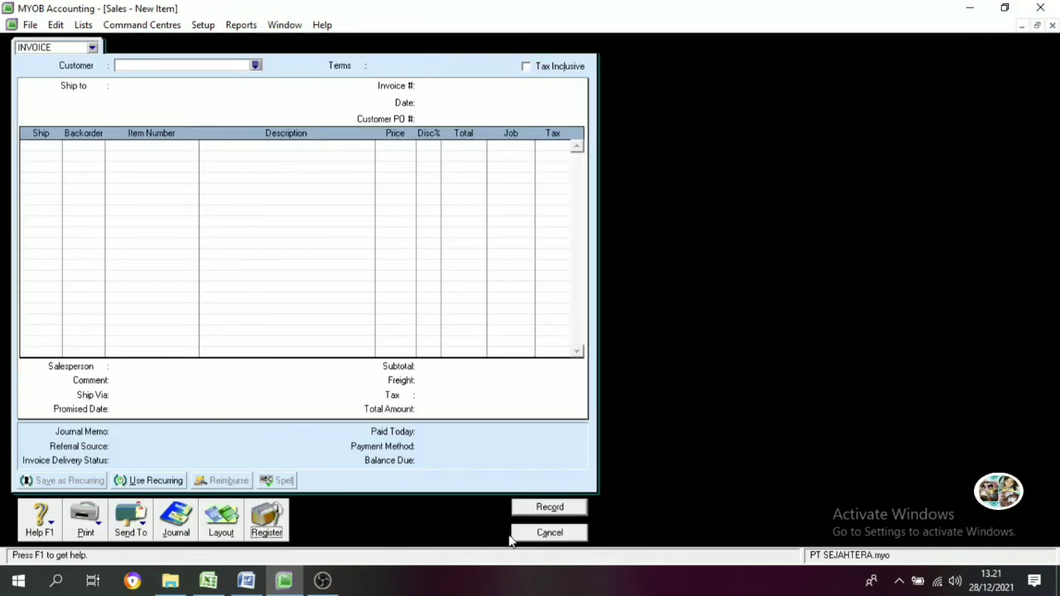
{"action": "left_click", "coordinate": [530, 533]}
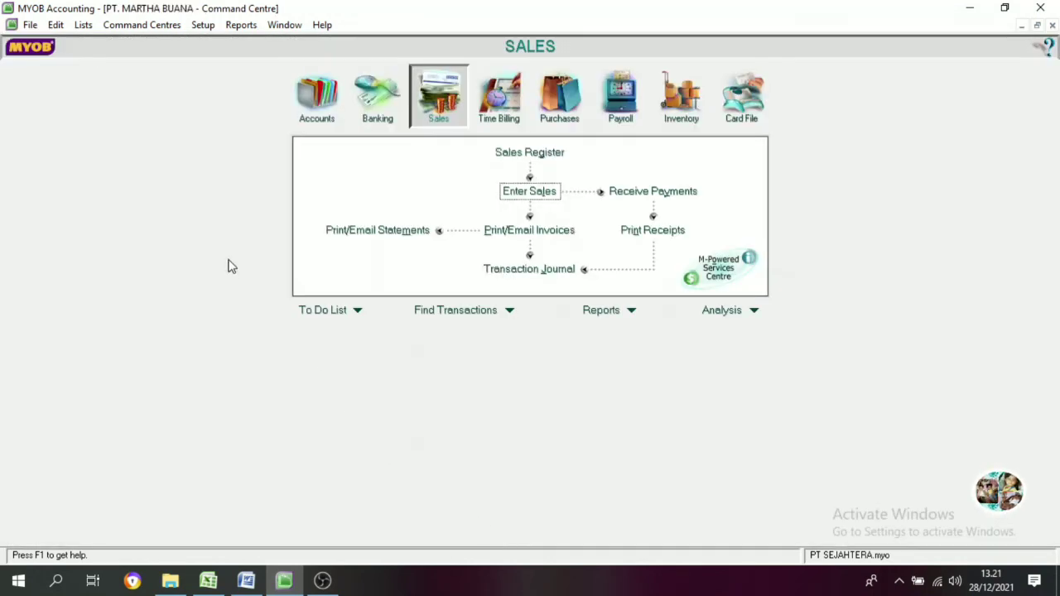